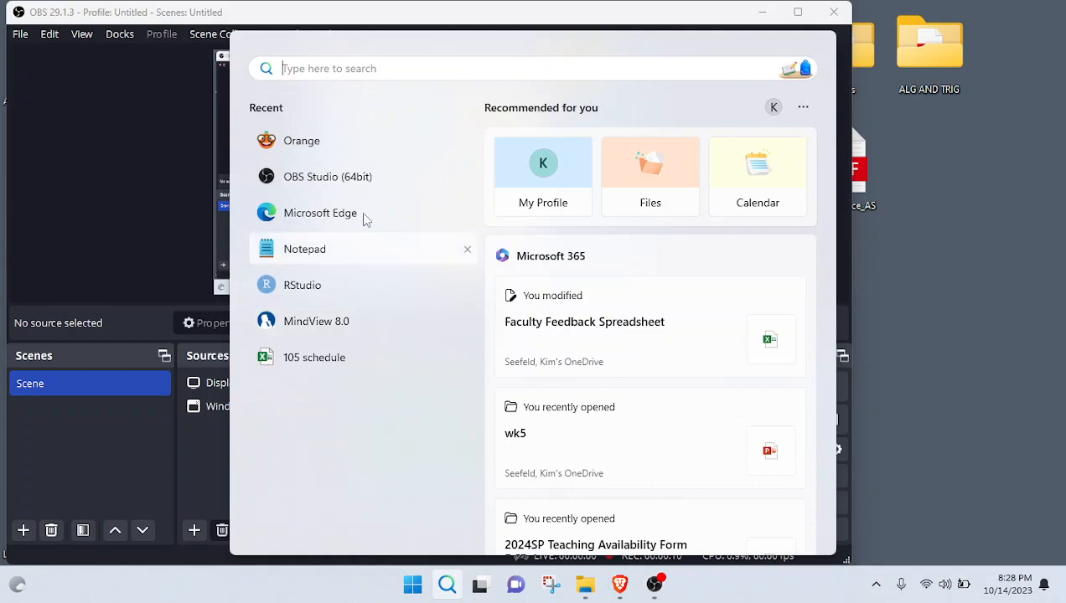
Launch Orange and view the week 6 data files on the Data Mining course modules page in the browser
click(349, 151)
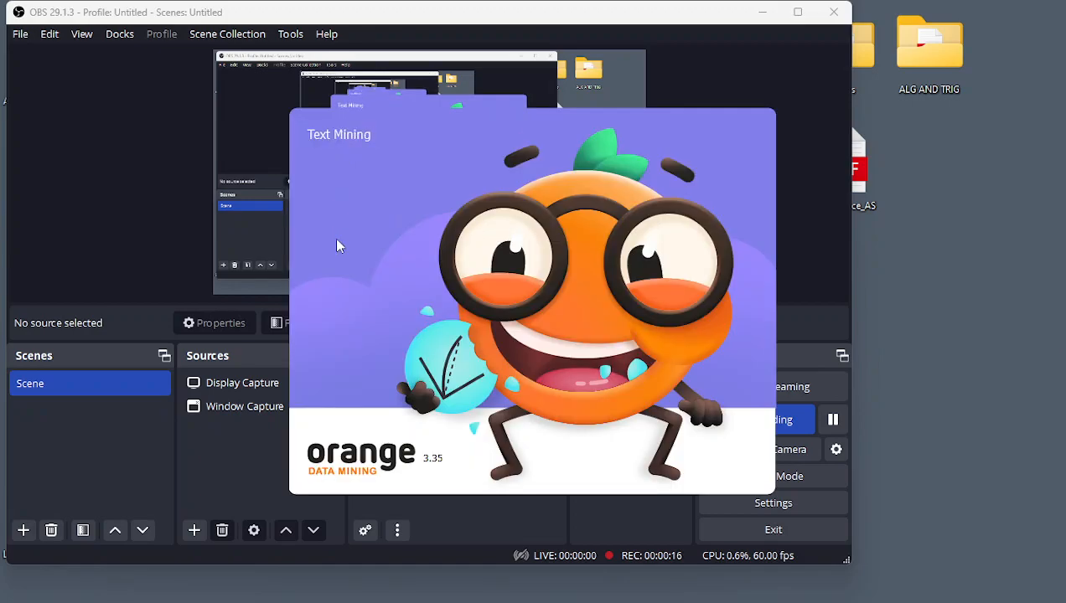
mouse_move(496, 589)
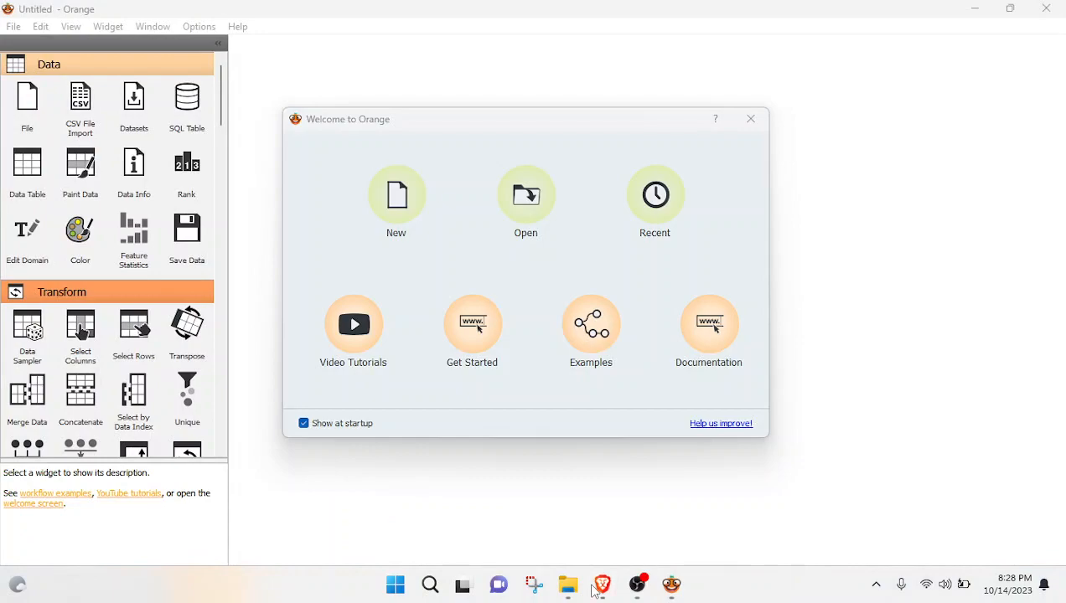
mouse_move(610, 597)
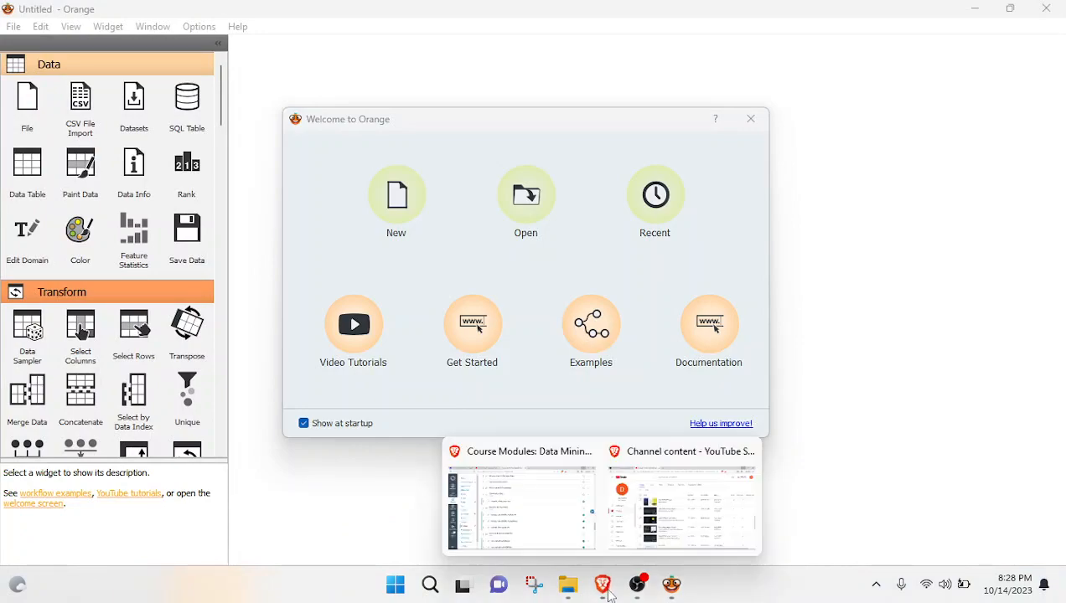
click(495, 517)
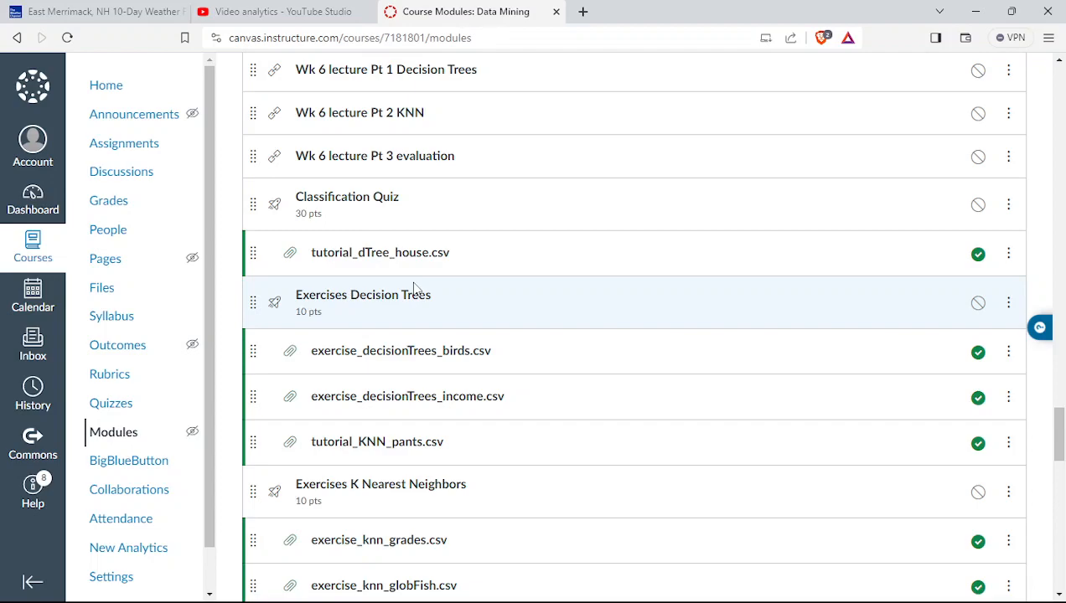
Switch back to Orange, start a new workflow and place a CSV File Import widget on the canvas
mouse_move(616, 597)
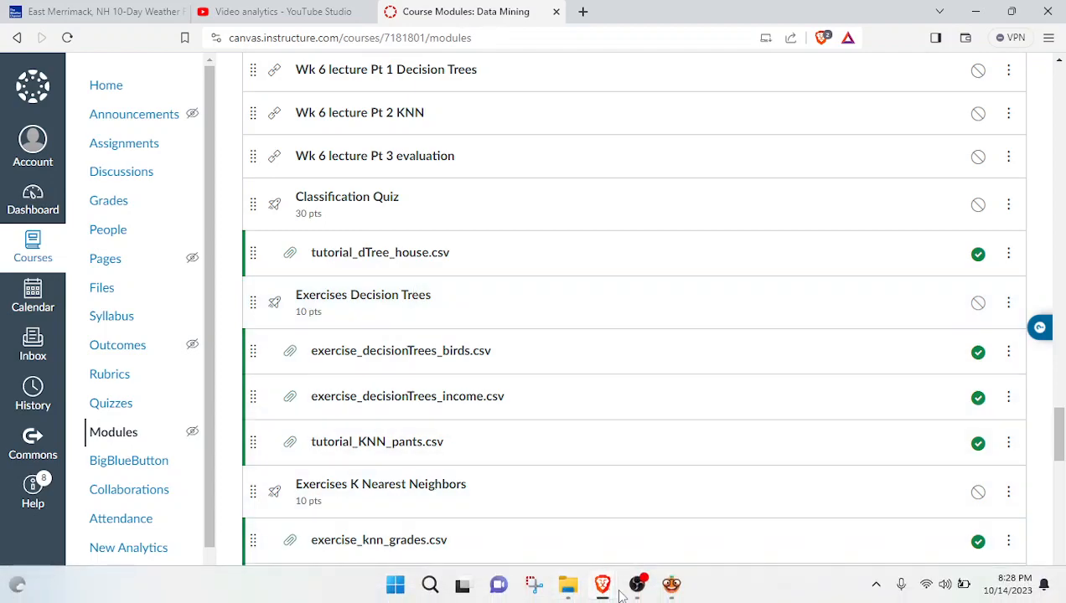
click(670, 592)
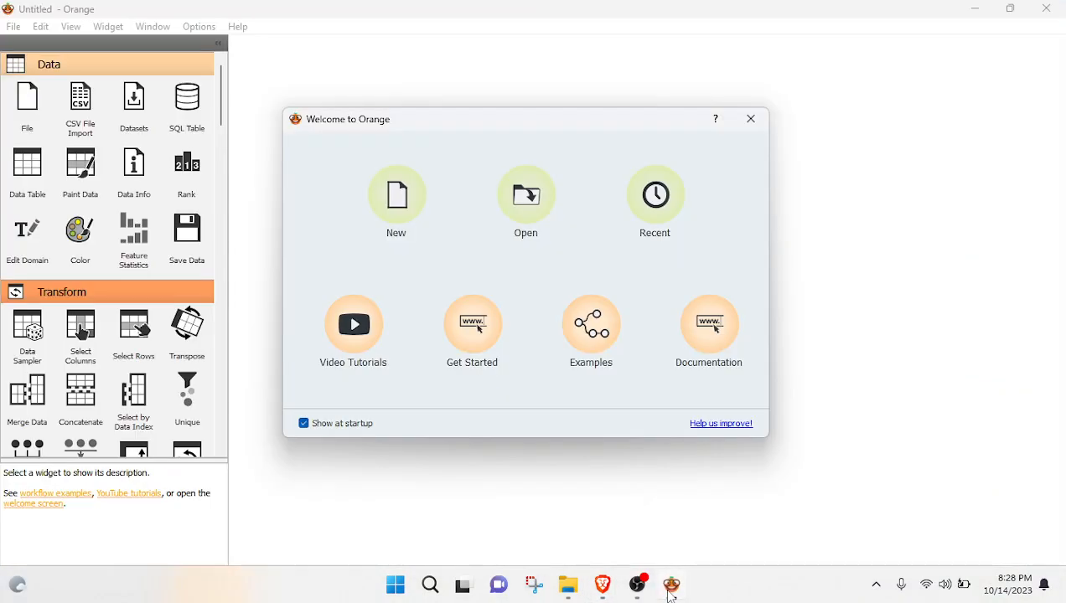
click(400, 191)
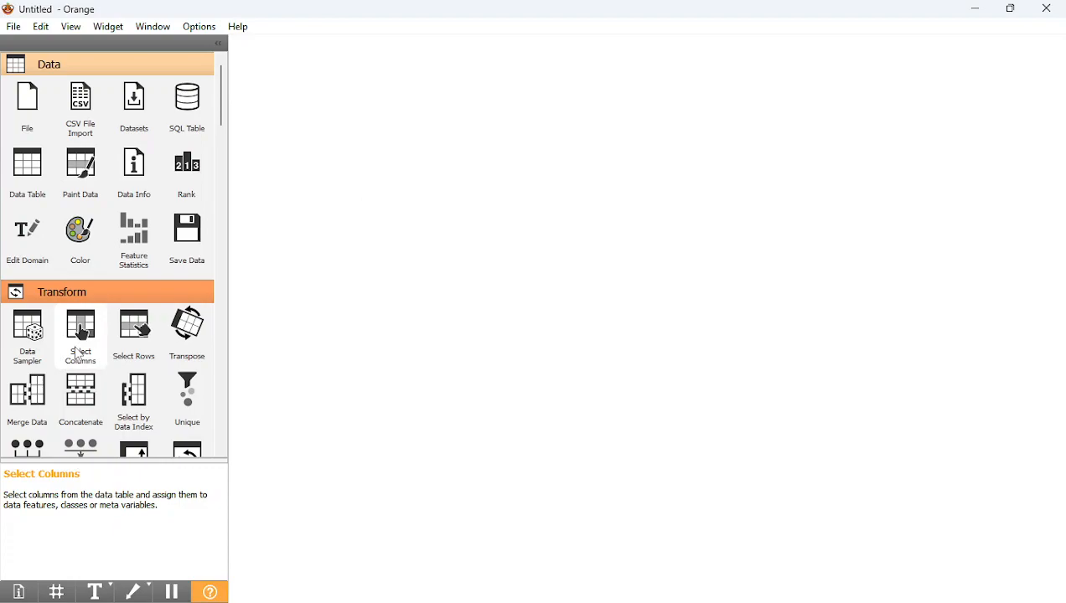
drag(83, 113, 312, 155)
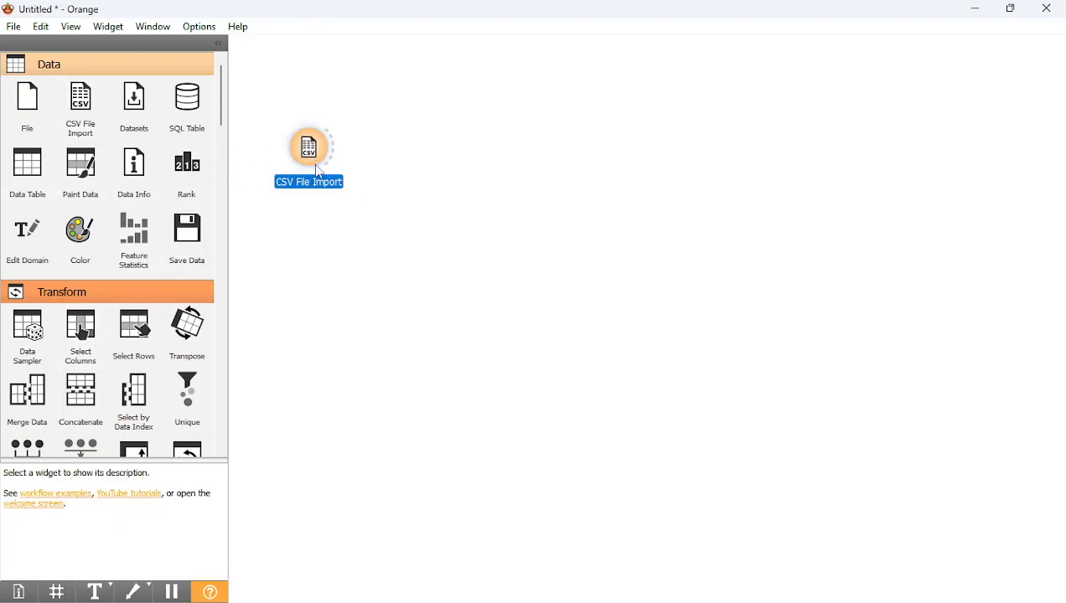
click(319, 173)
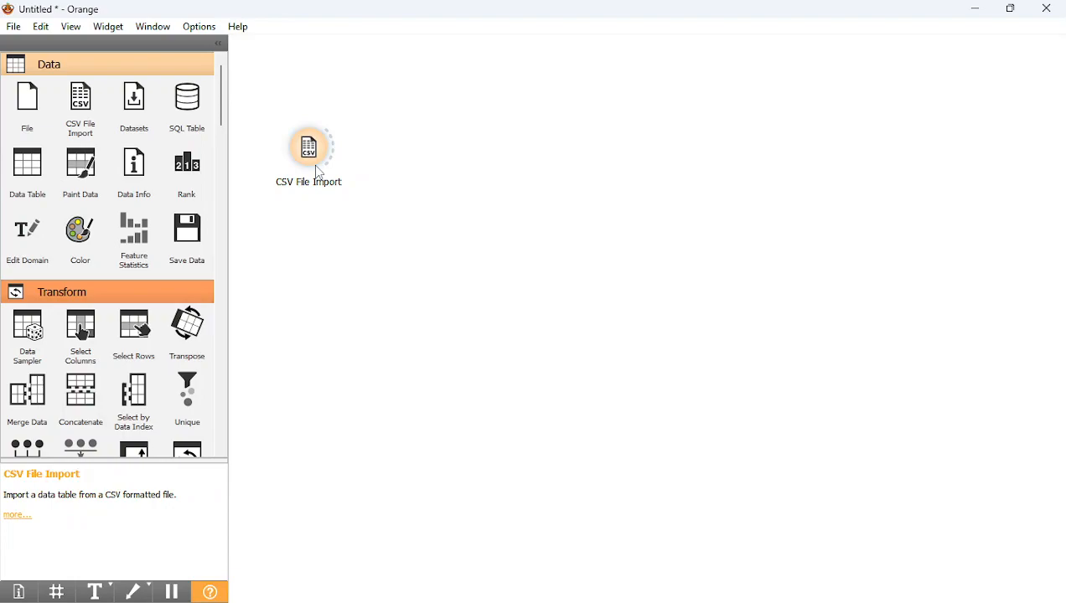
Load tutorial_dTree_house.csv from the Mod 5 production folder into the CSV File Import widget
double_click(314, 157)
click(661, 121)
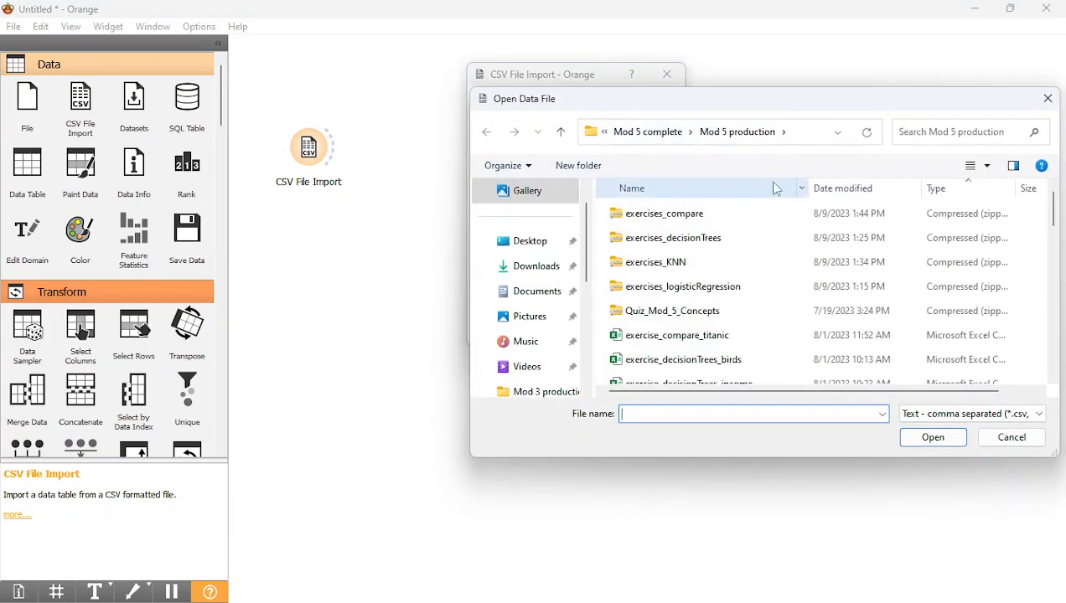
drag(1058, 214, 1058, 266)
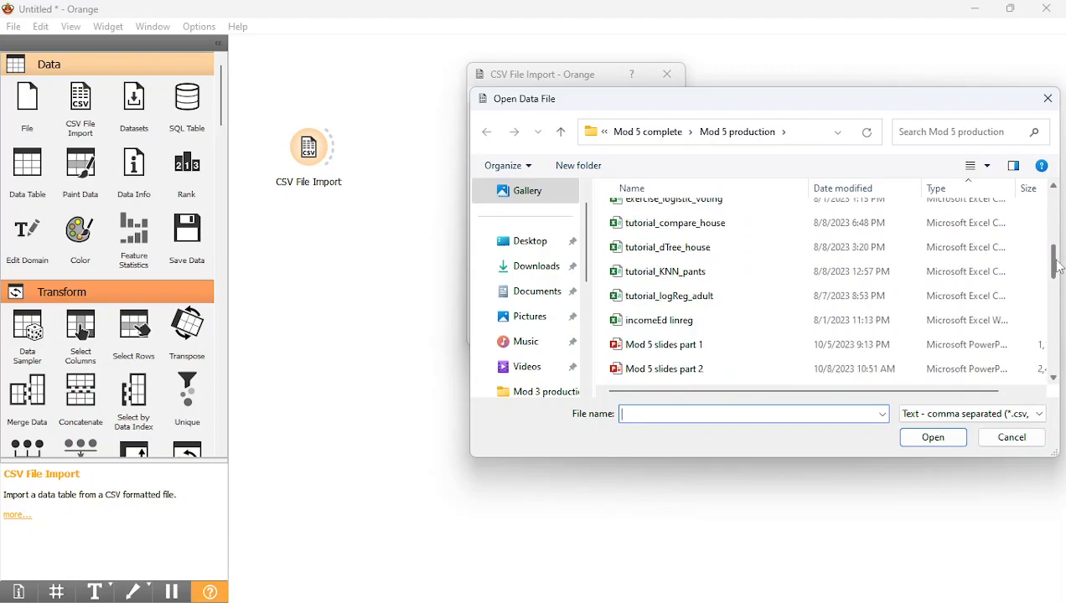
click(856, 261)
click(931, 437)
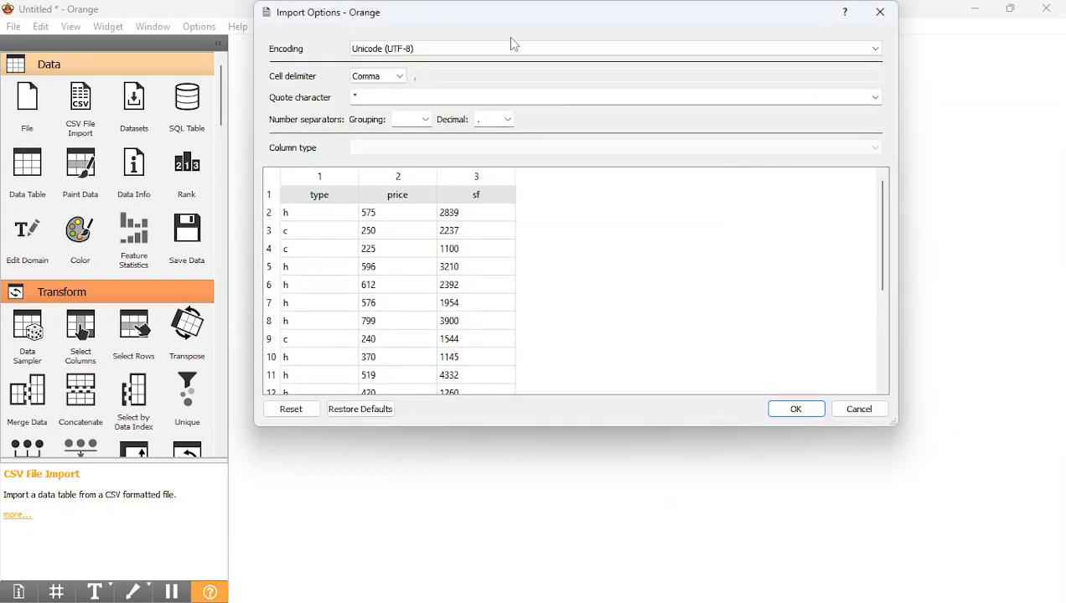
Look through the imported rows in the preview and set the type column to Categorical
drag(581, 16, 703, 30)
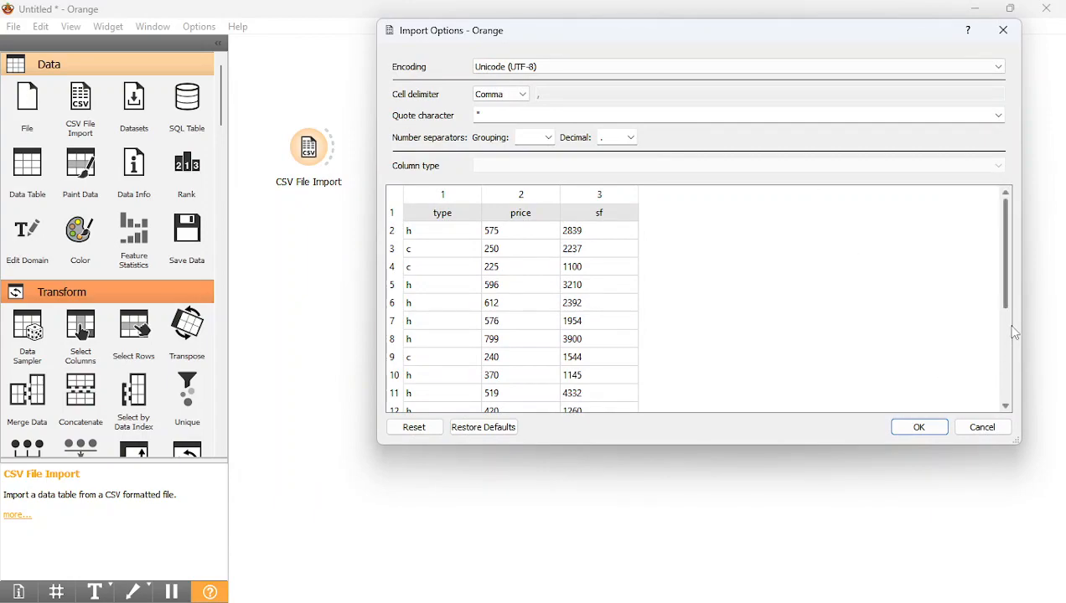
drag(1008, 304, 993, 416)
scroll(754, 319, up, 4)
click(520, 198)
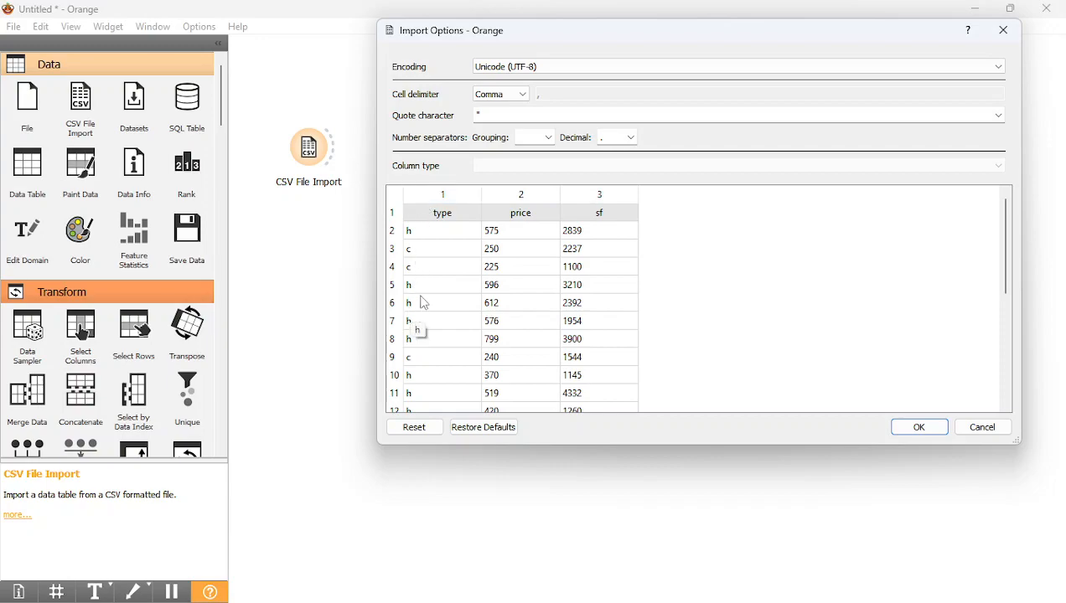
click(443, 198)
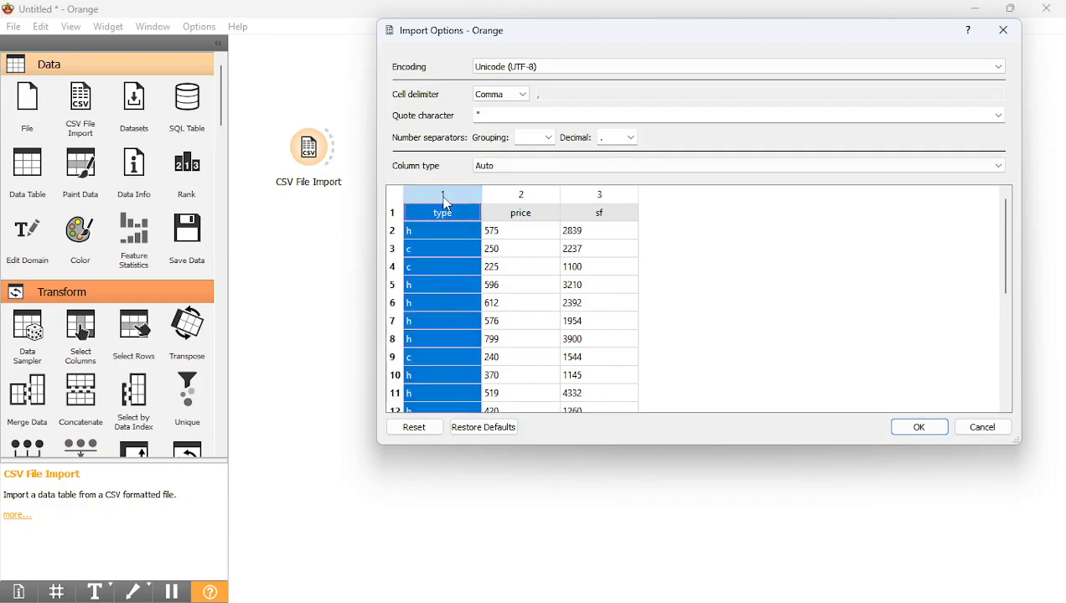
click(499, 166)
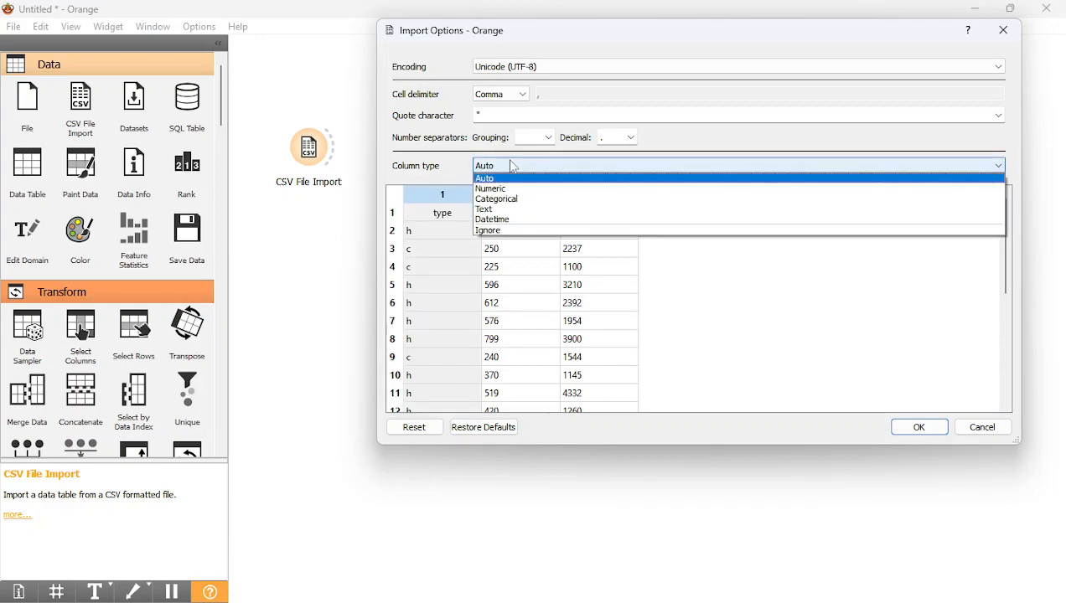
click(506, 205)
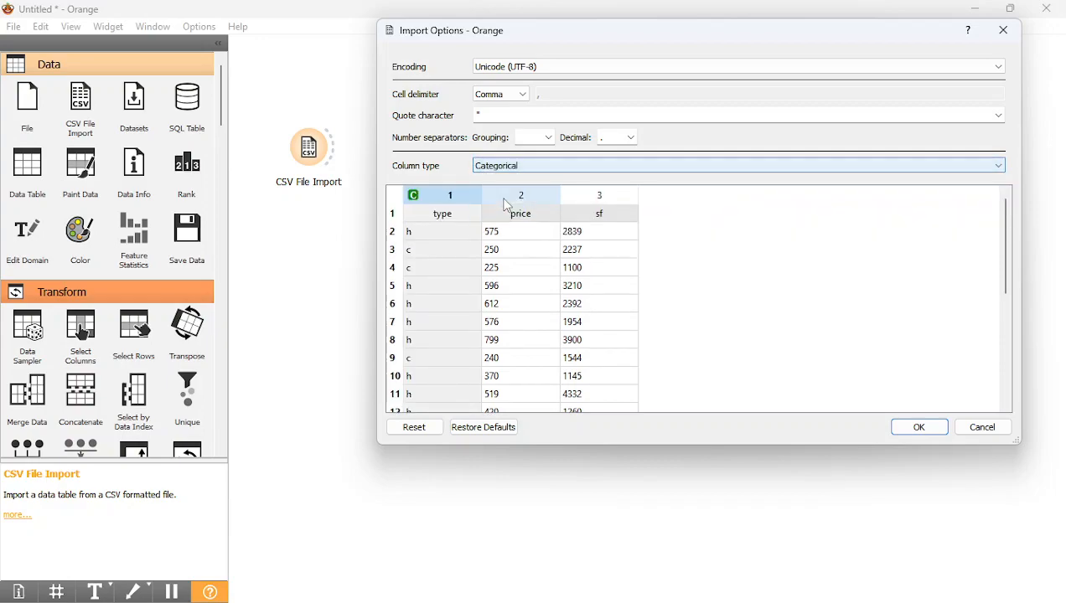
Set the price and sf columns to Numeric and accept the import options, closing the import widget
right_click(558, 198)
click(549, 198)
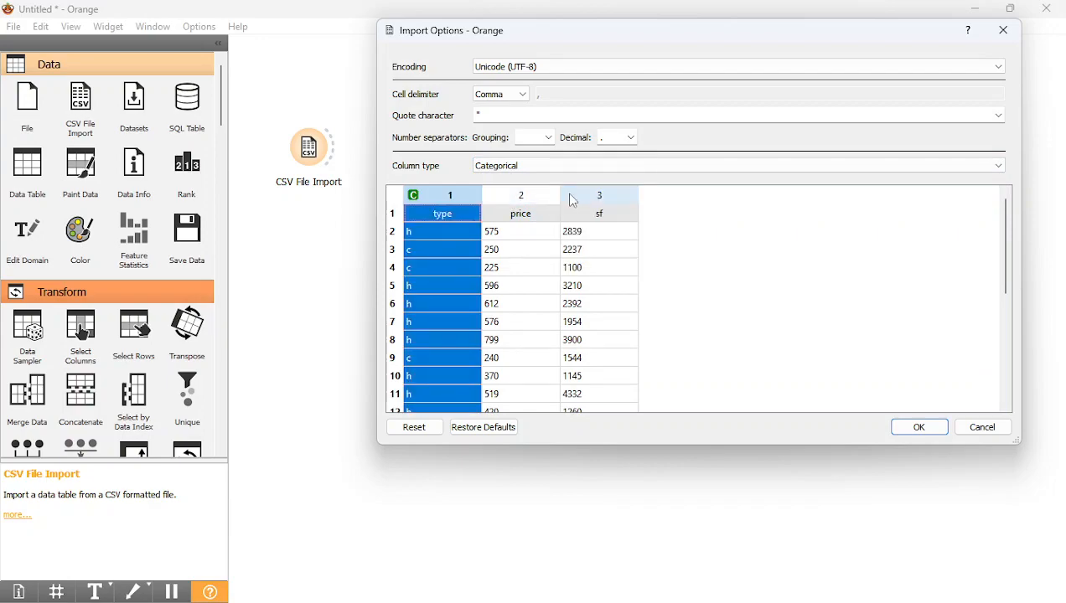
right_click(575, 201)
click(547, 202)
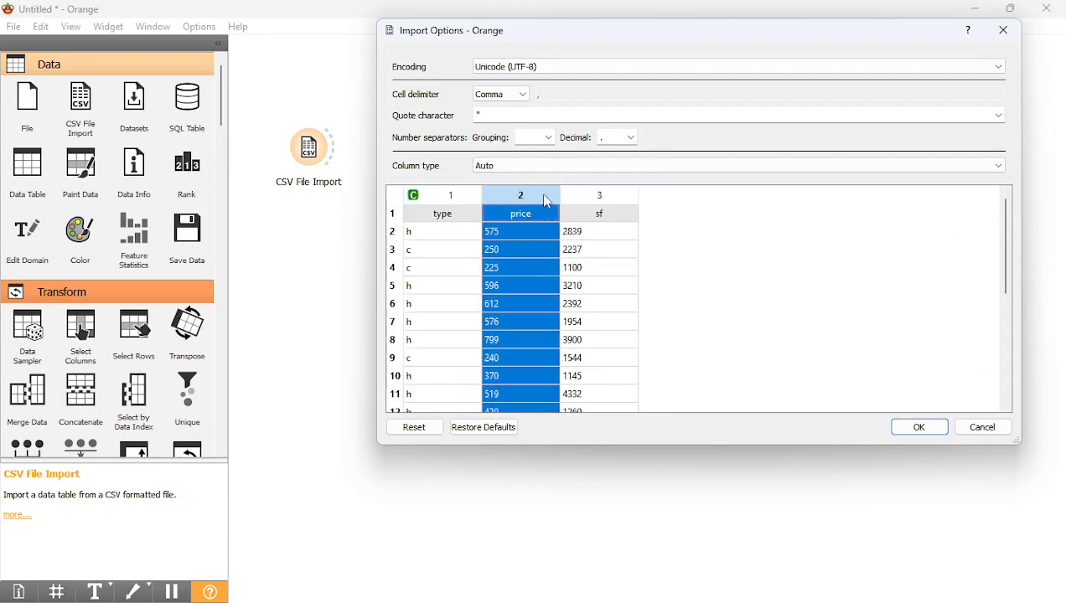
click(569, 163)
click(570, 188)
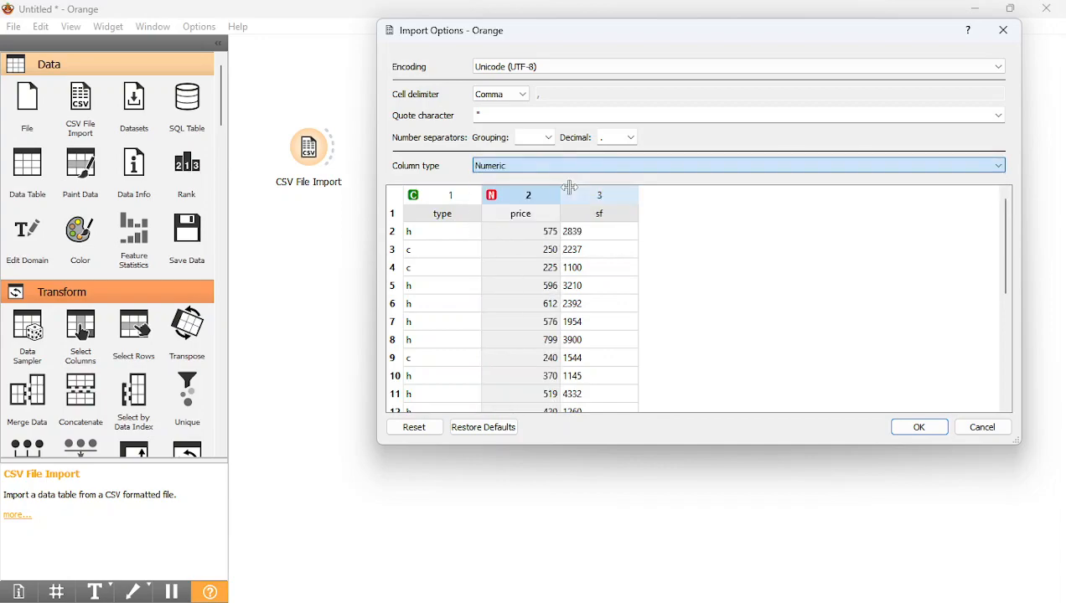
click(578, 197)
click(585, 171)
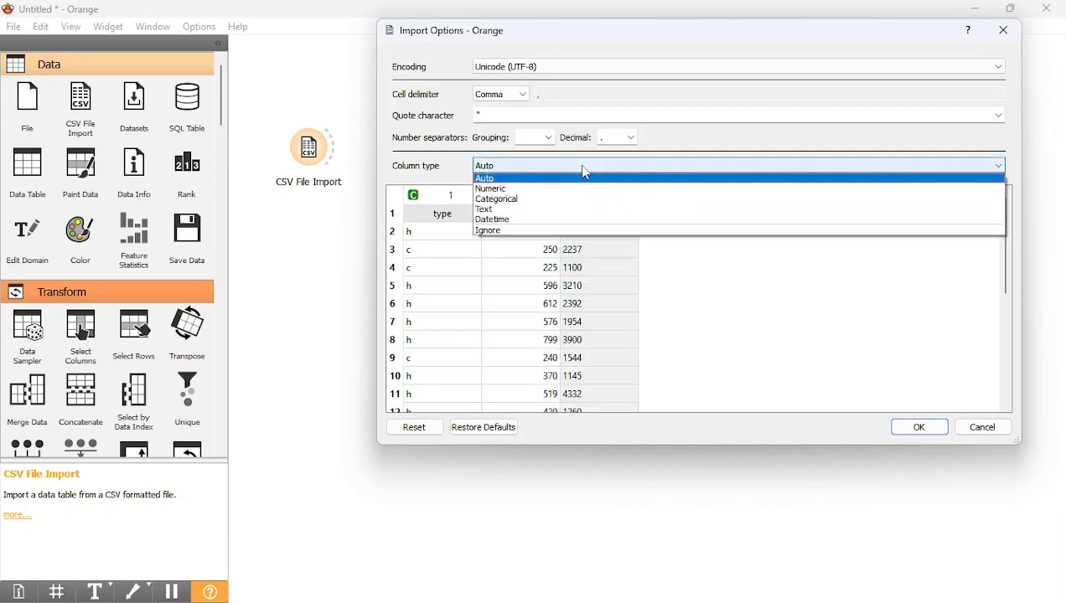
click(583, 189)
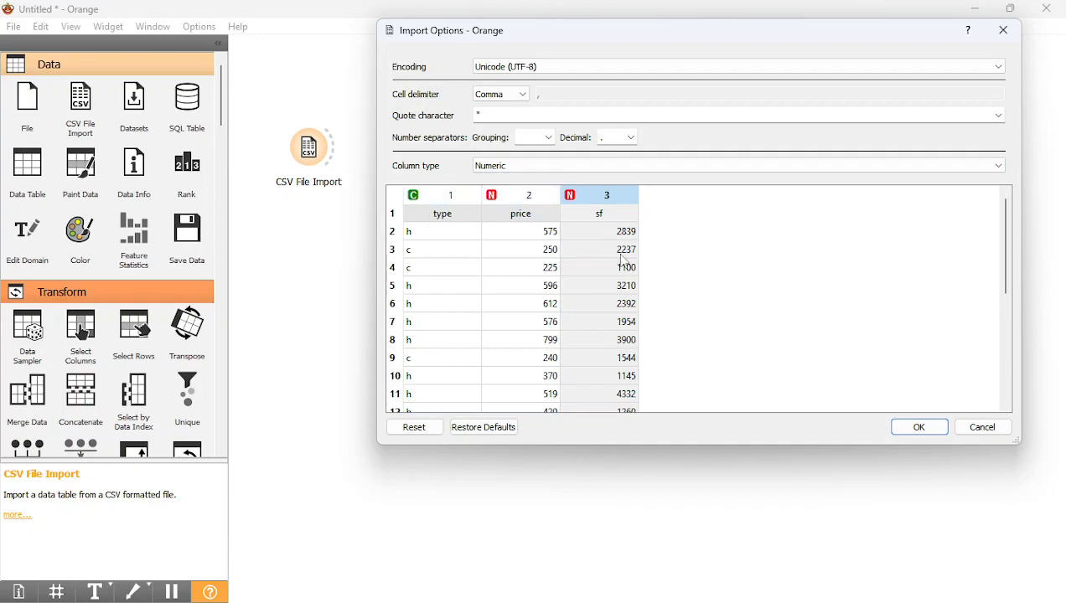
click(917, 429)
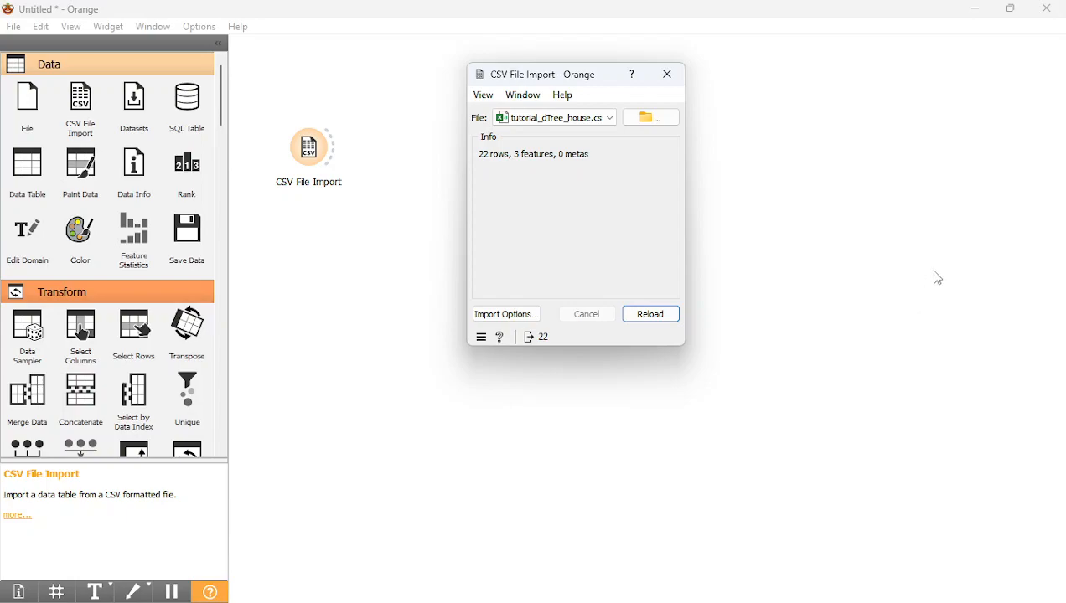
click(683, 76)
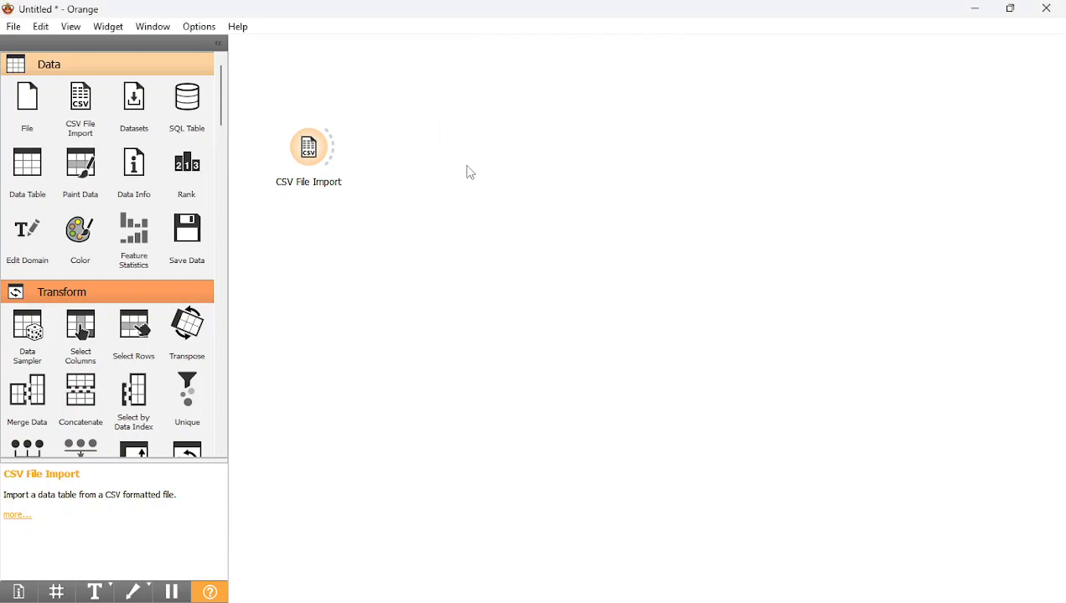
Add a Select Columns widget fed by CSV File Import and review its feature and target assignments
drag(86, 333, 403, 142)
drag(338, 158, 400, 147)
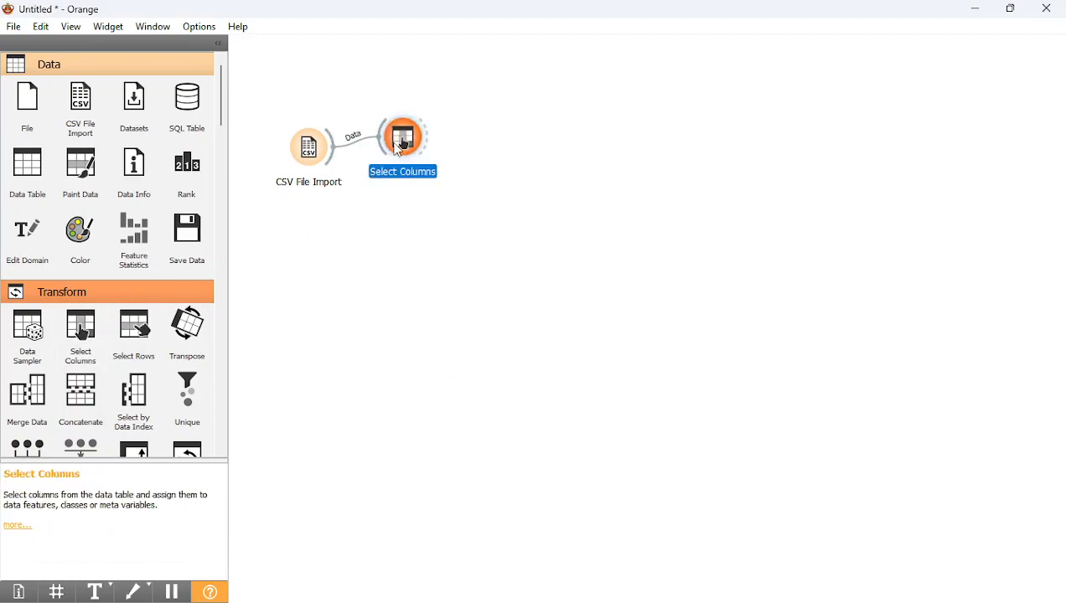
double_click(400, 142)
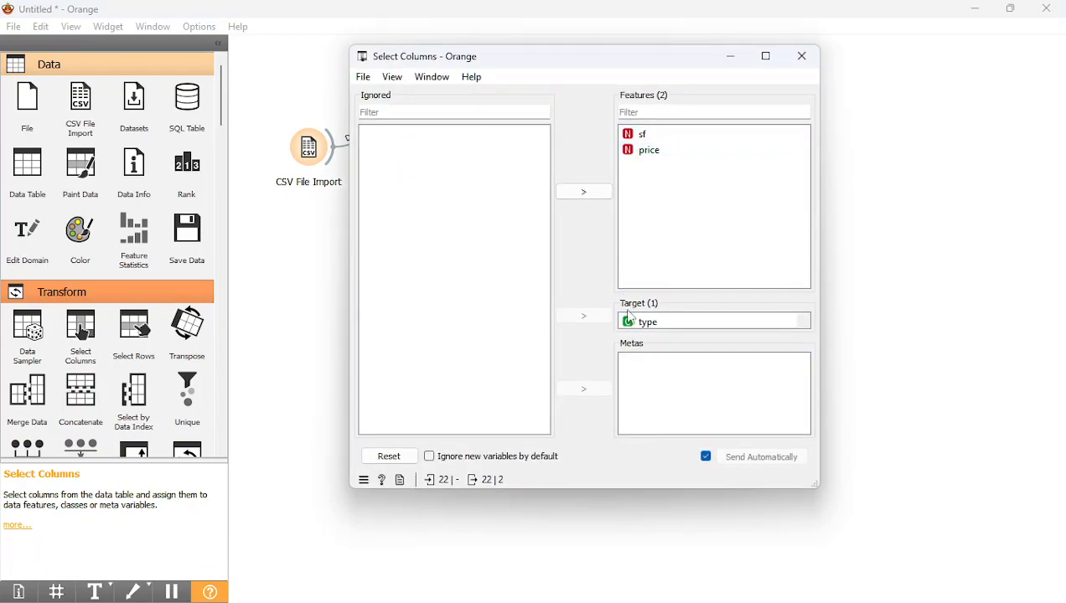
click(685, 325)
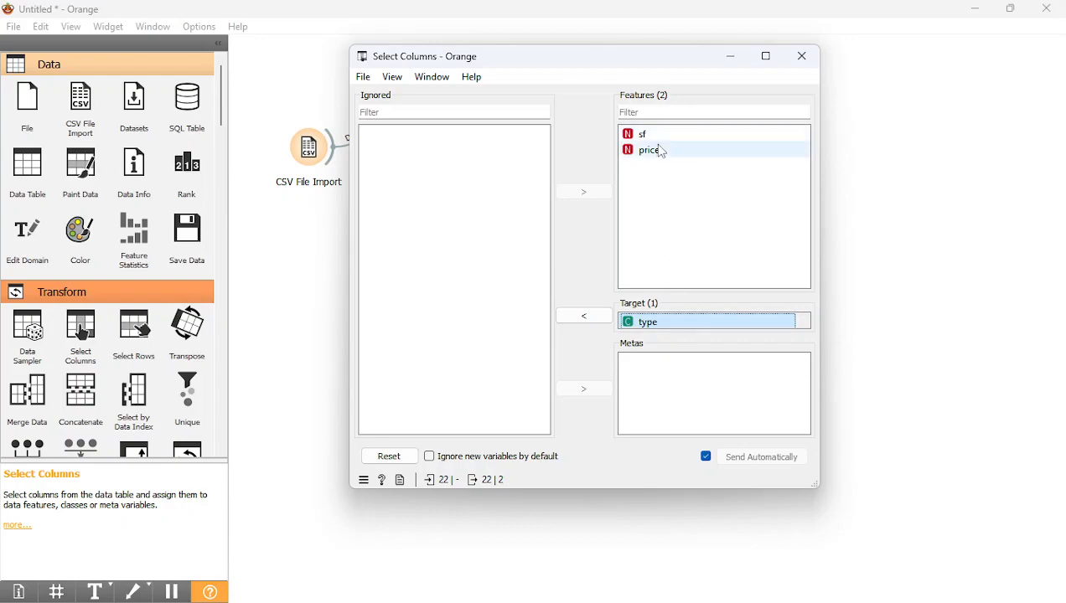
click(803, 60)
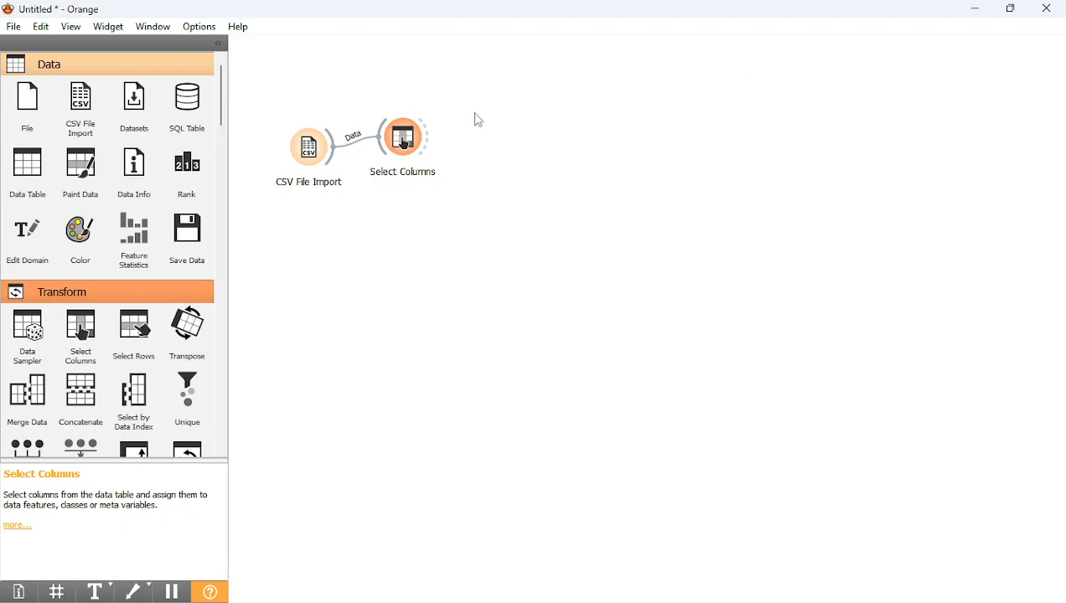
Add a Scatter Plot widget fed by Select Columns and open its plot in a widened window
scroll(229, 310, down, 5)
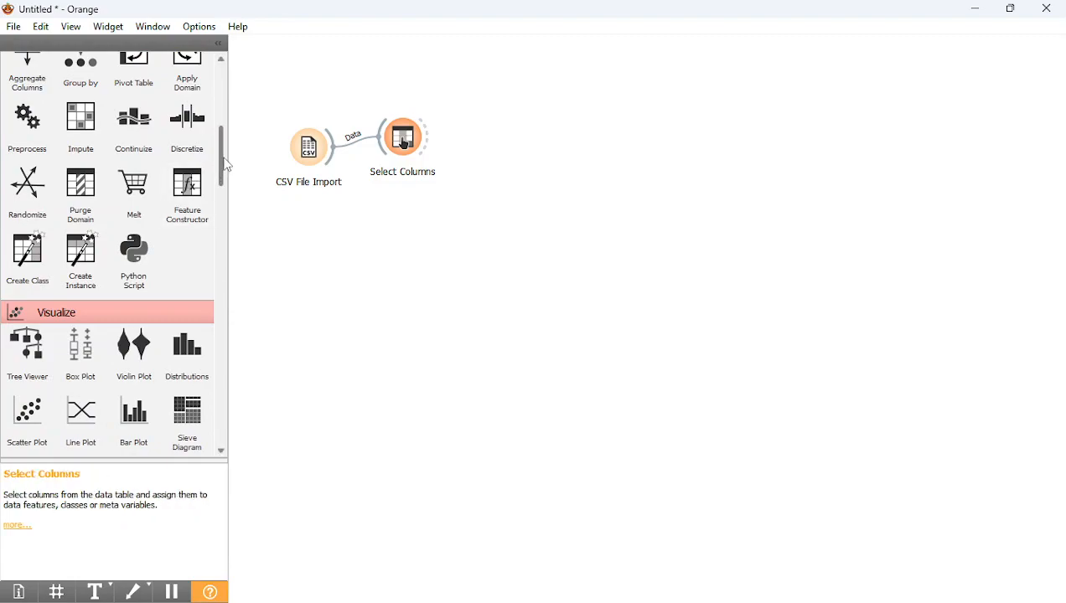
scroll(226, 165, down, 5)
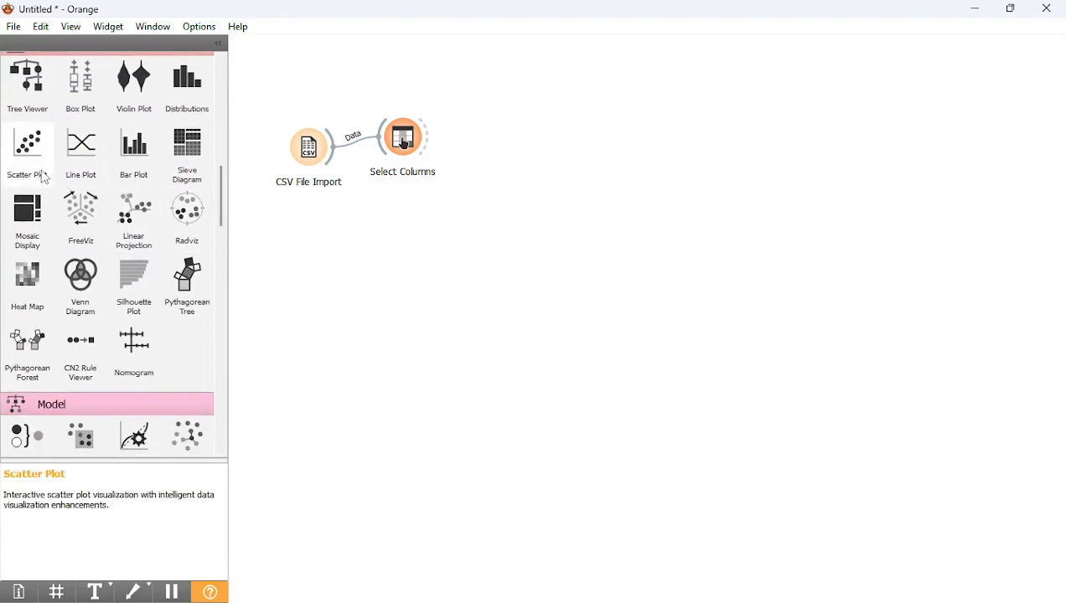
drag(32, 157, 496, 70)
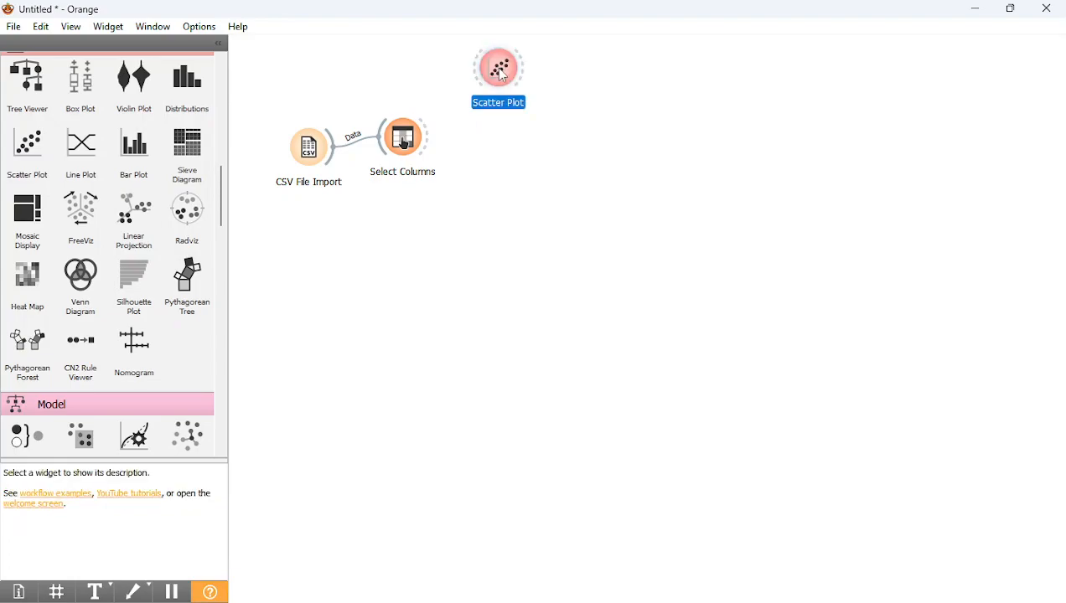
drag(432, 142, 496, 76)
double_click(500, 70)
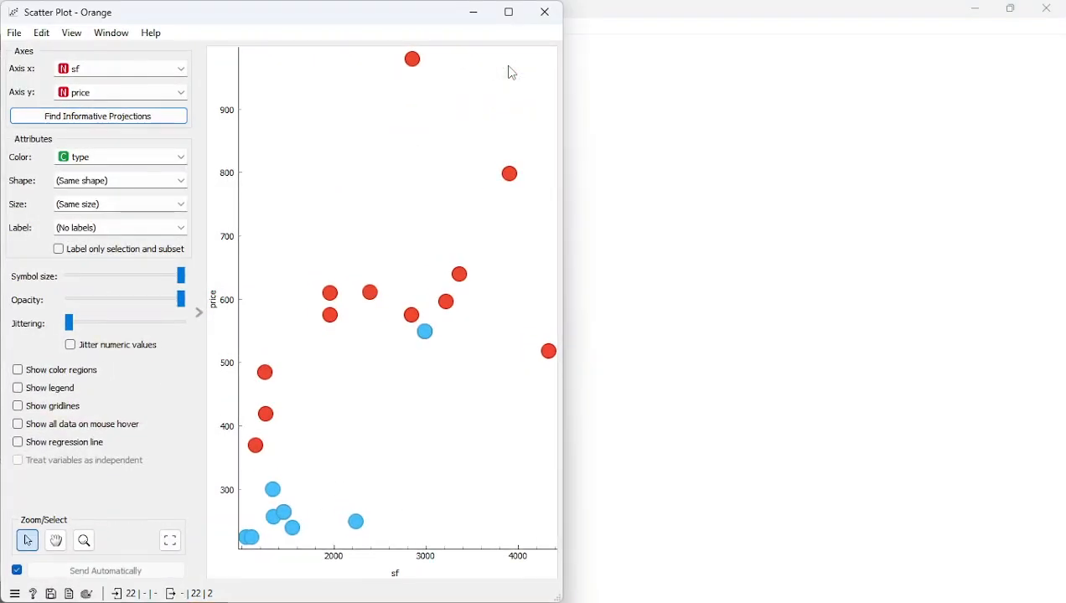
drag(562, 109, 971, 149)
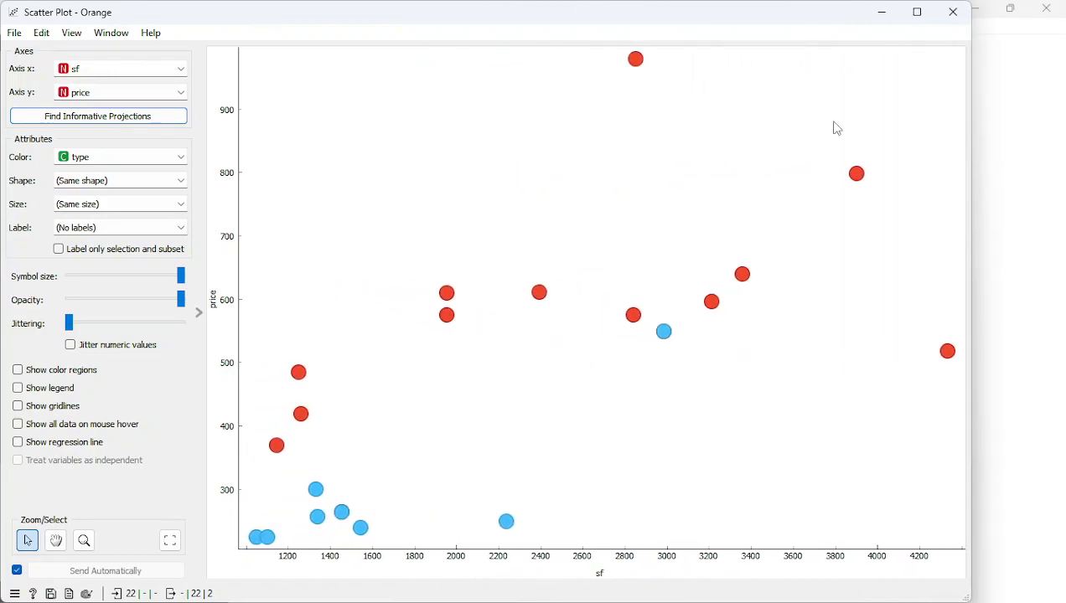
Compare the scatter plot with all points in the same color and with points colored by type
click(99, 159)
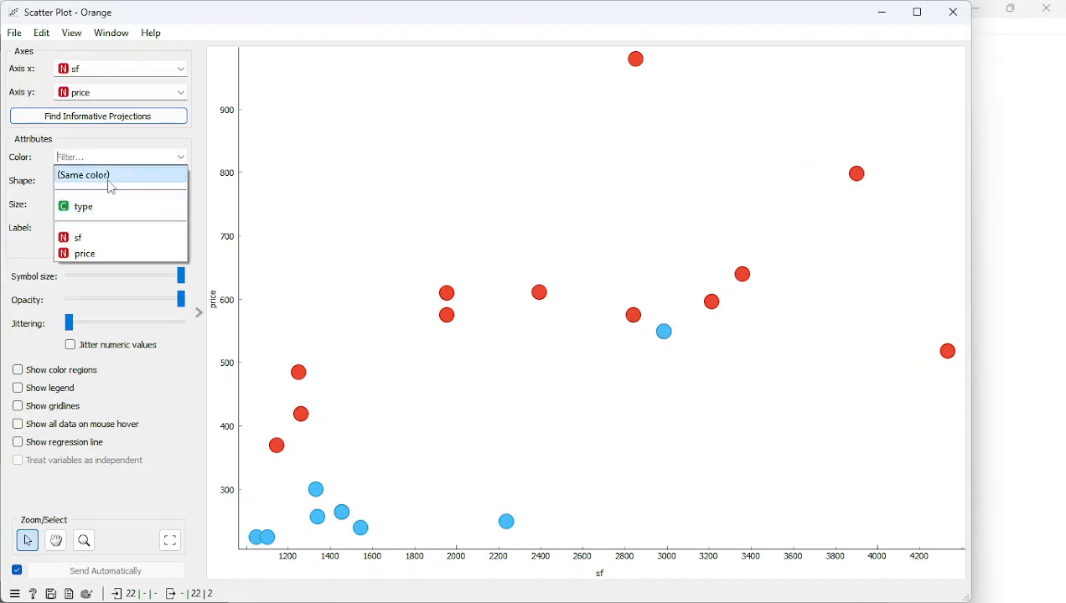
click(111, 185)
click(112, 158)
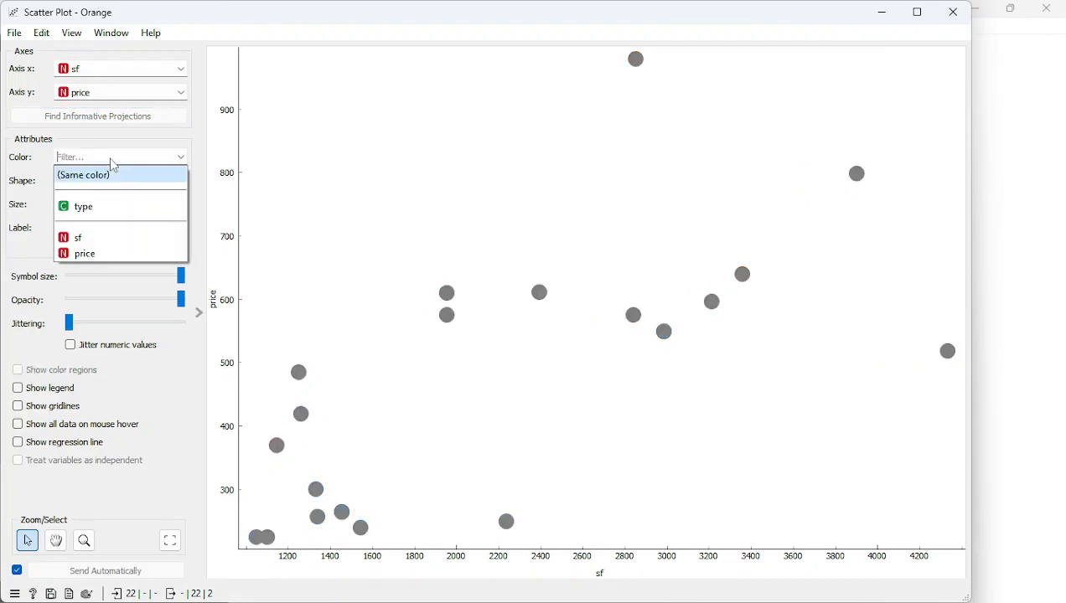
click(100, 207)
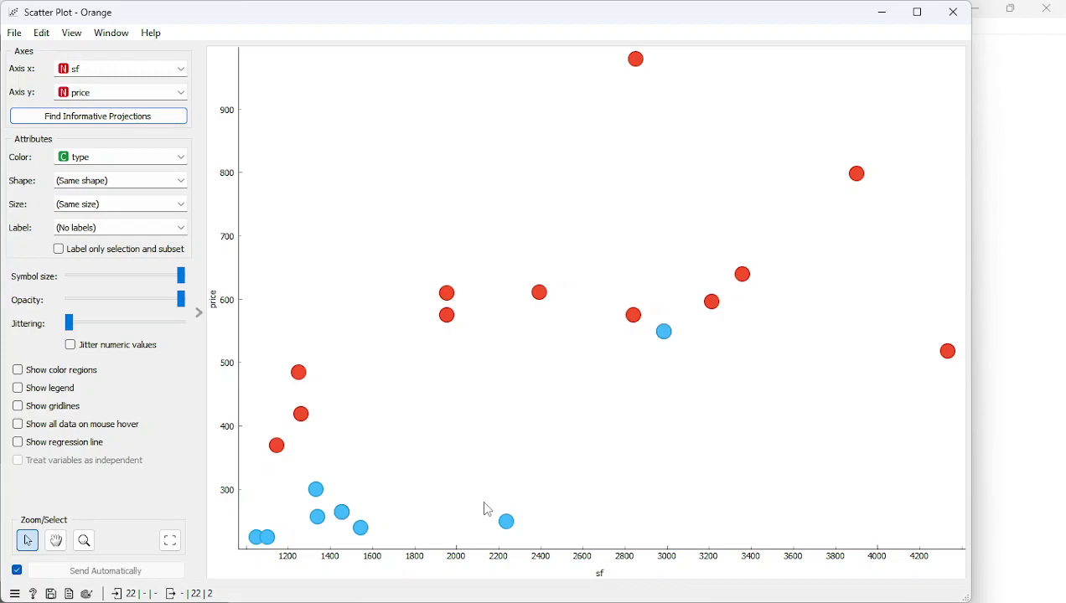
Show the legend on the scatter plot and close the plot window
click(17, 389)
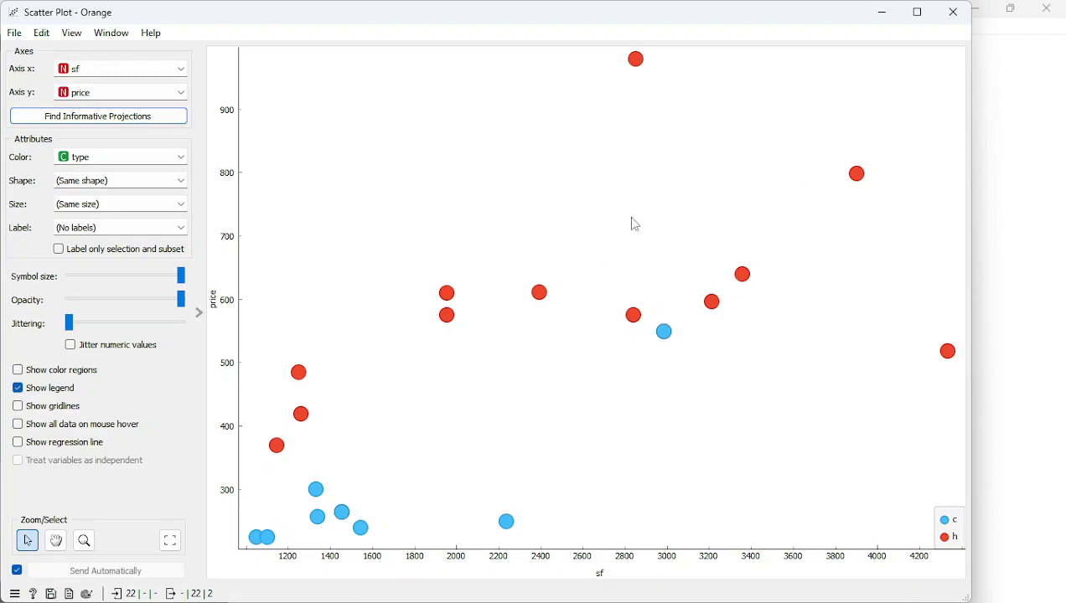
click(945, 24)
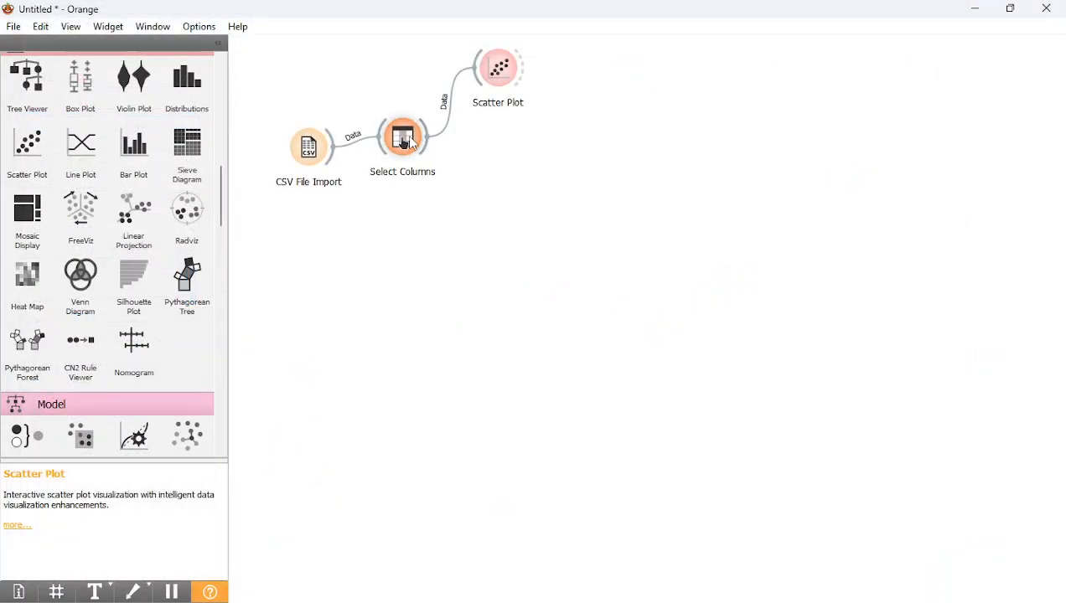
Add a Data Sampler widget below Scatter Plot and feed it from Select Columns
click(406, 141)
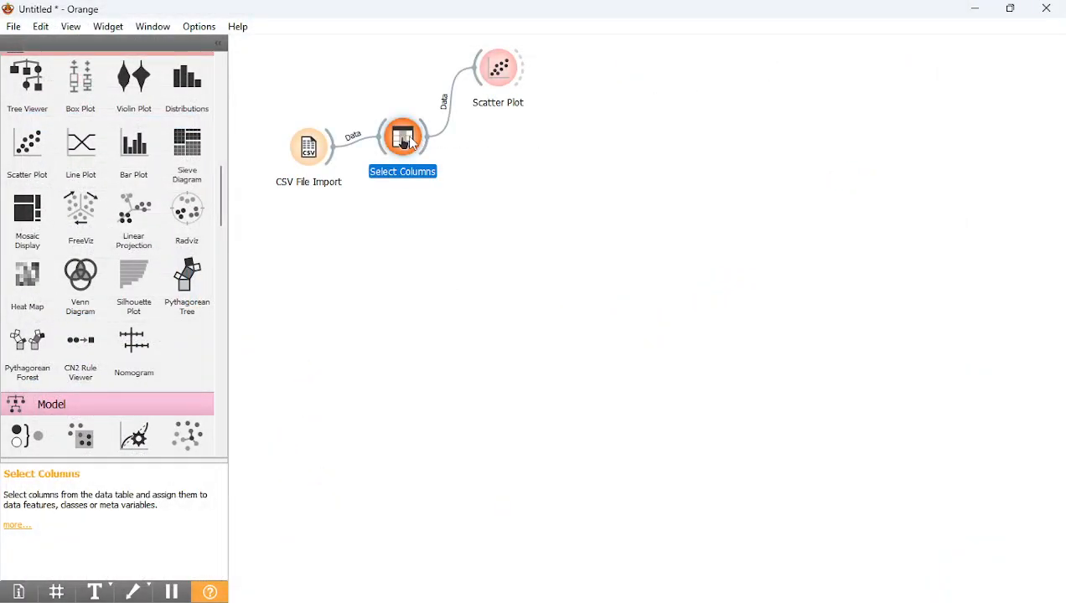
drag(406, 143, 416, 133)
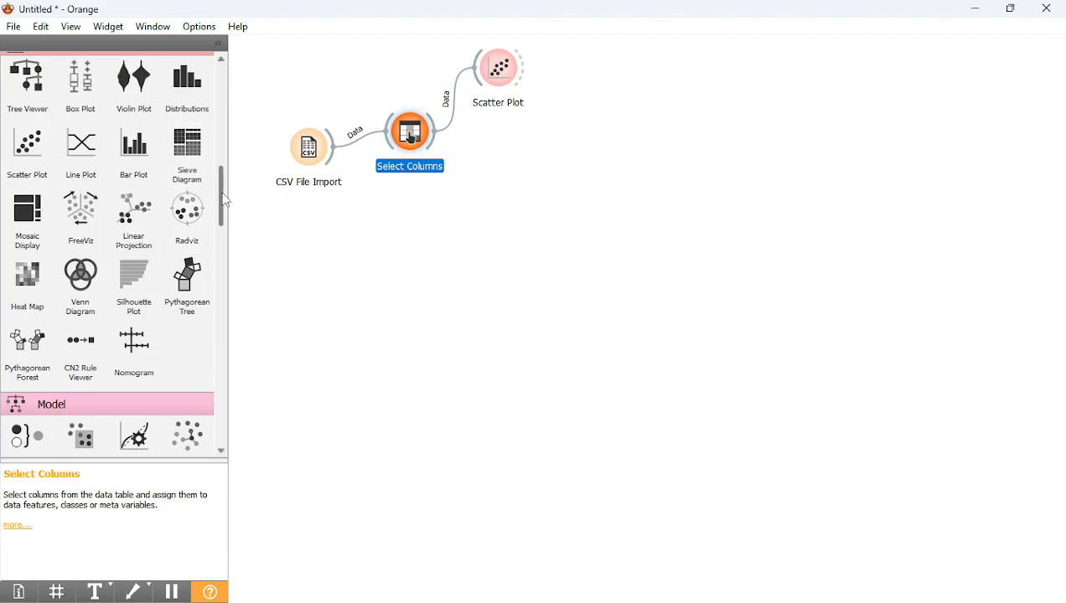
drag(223, 201, 225, 132)
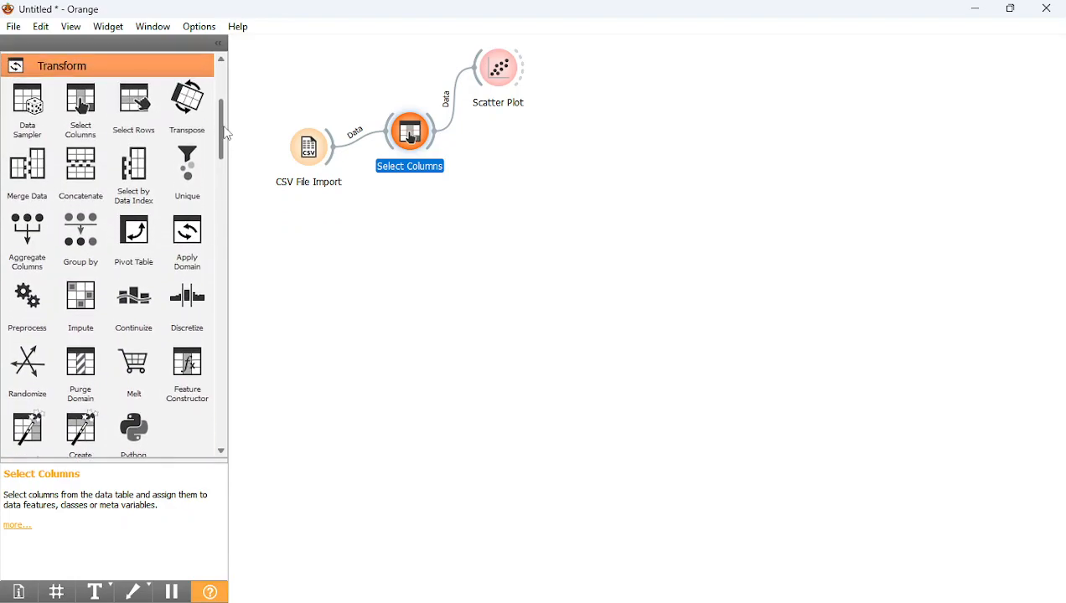
drag(225, 133, 206, 279)
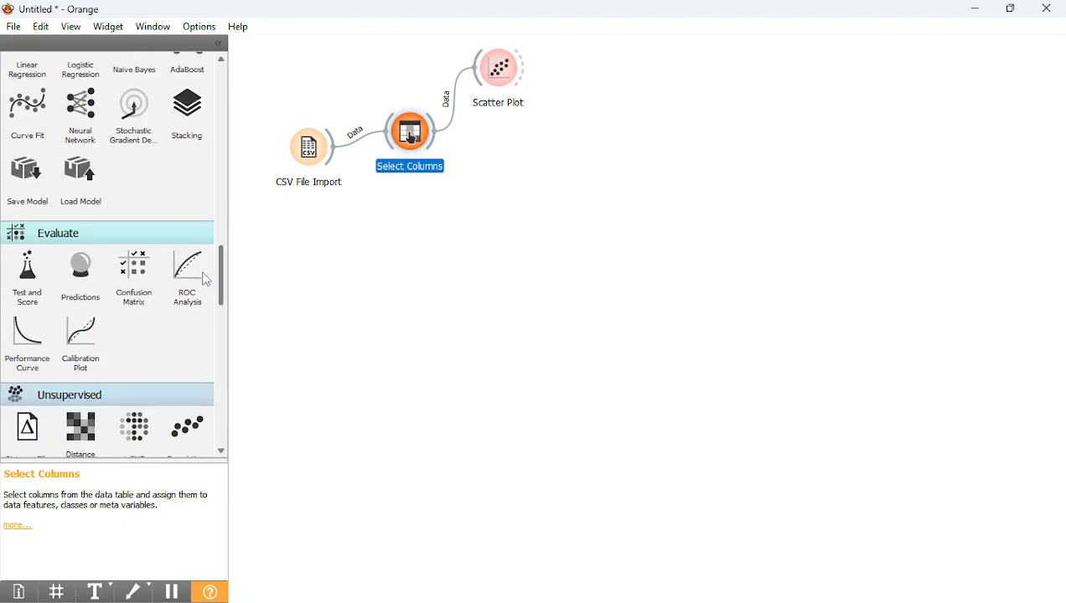
drag(205, 279, 245, 126)
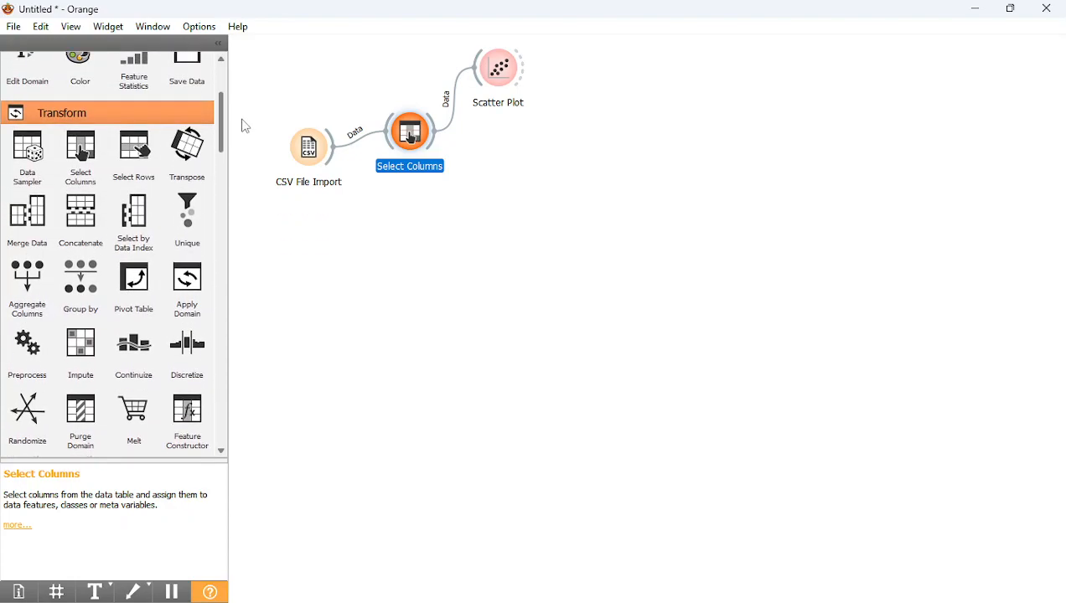
drag(29, 154, 501, 201)
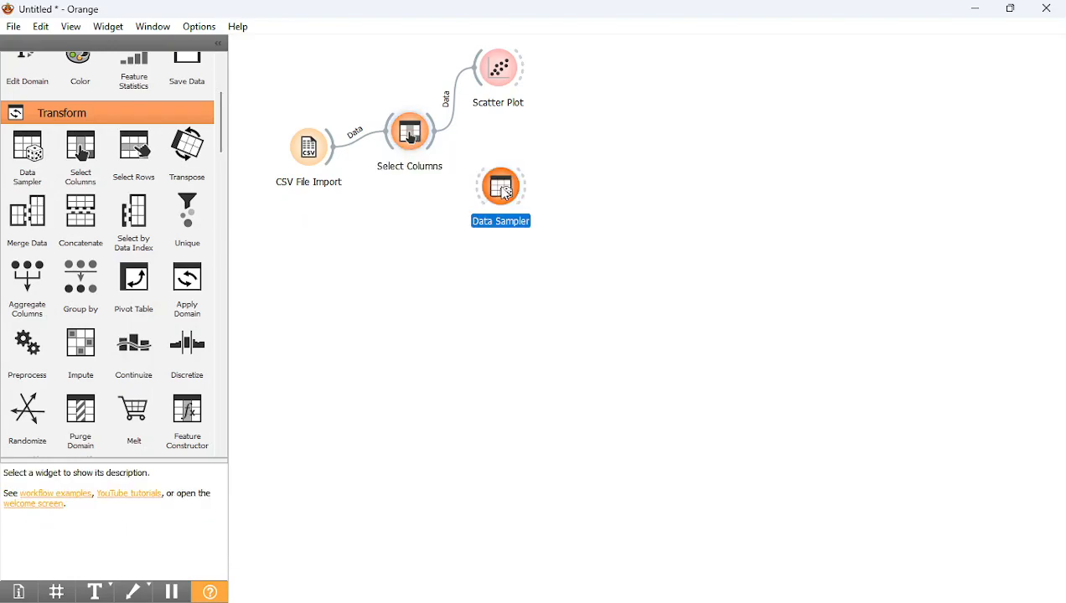
drag(433, 136, 505, 195)
Sample the data in Data Sampler with a fixed proportion of 70 % and close its window
double_click(505, 194)
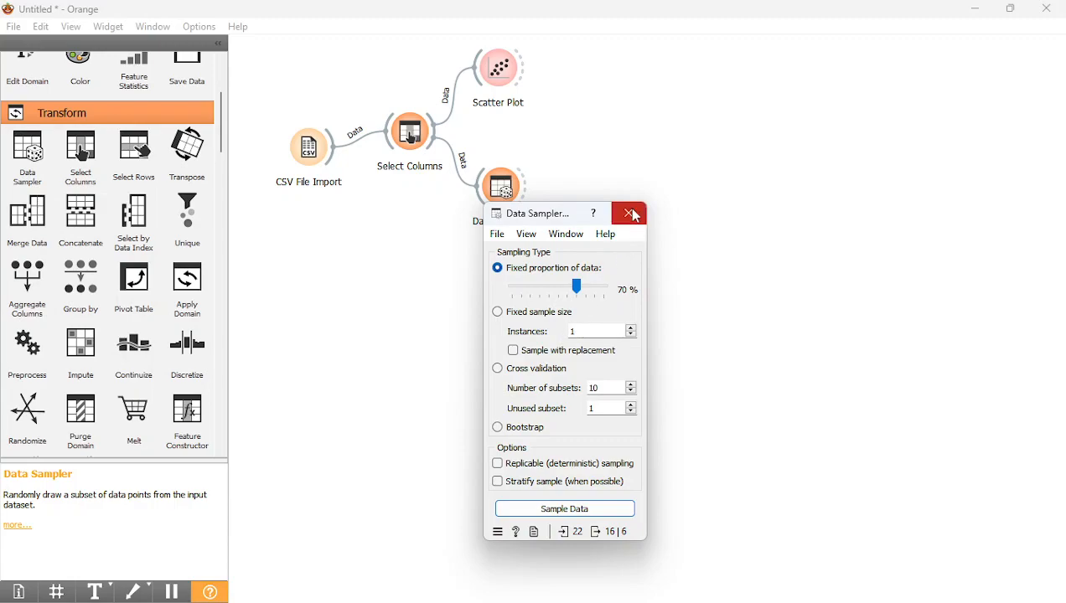
click(550, 510)
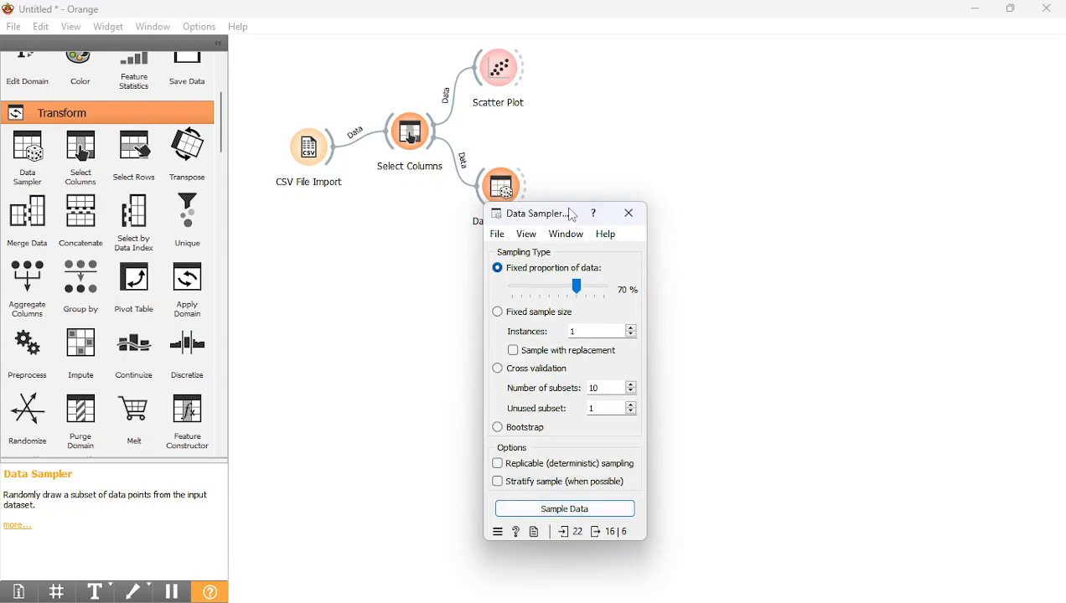
click(630, 215)
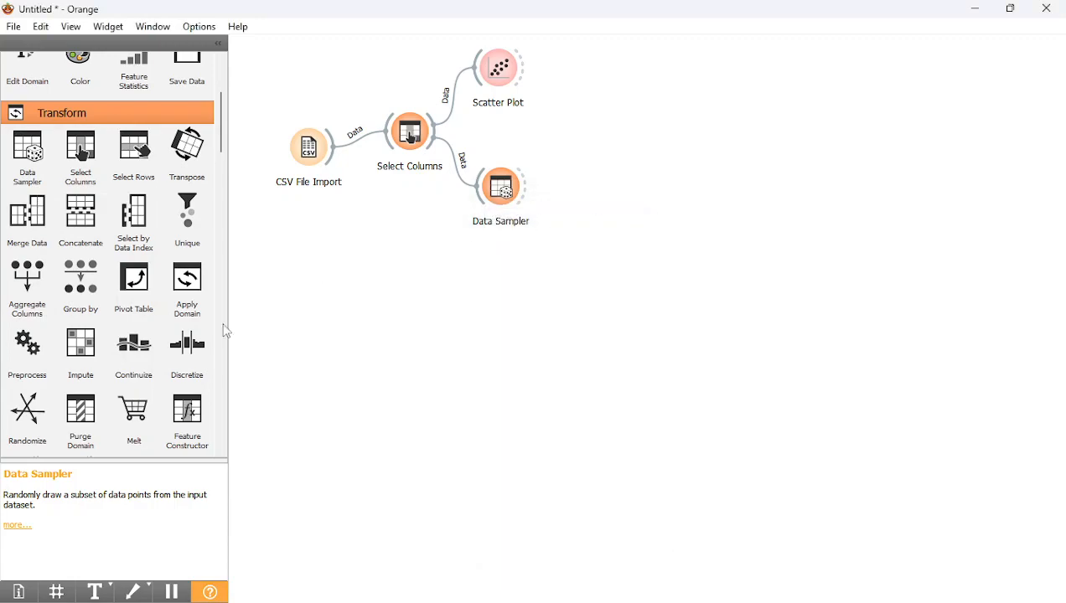
Add a Tree widget and connect Data Sampler to it, linking Data Sample to Data
right_click(217, 166)
key(Escape)
click(221, 174)
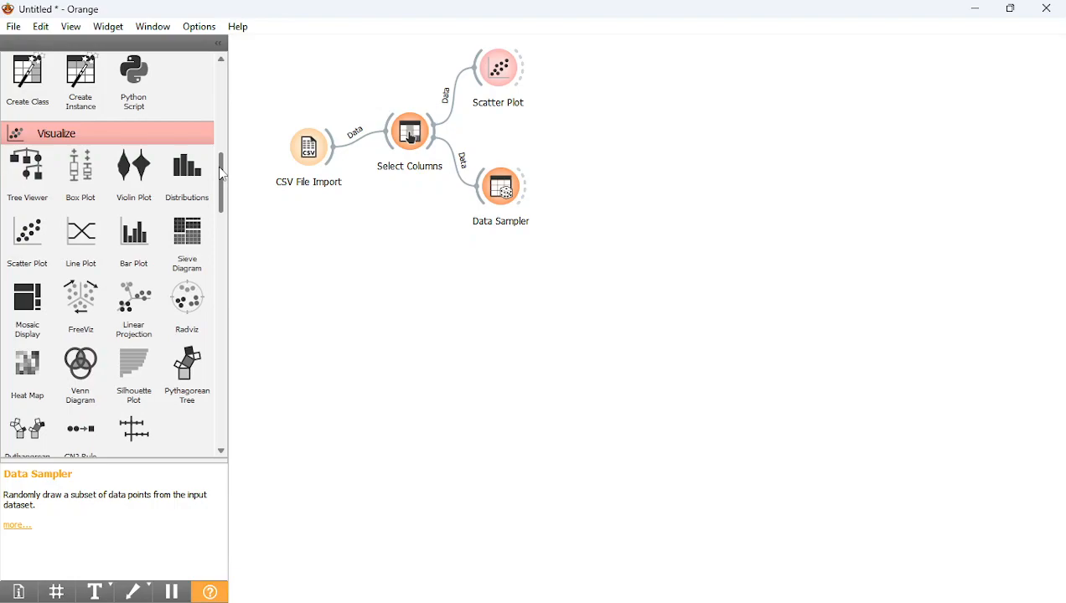
drag(220, 168, 213, 234)
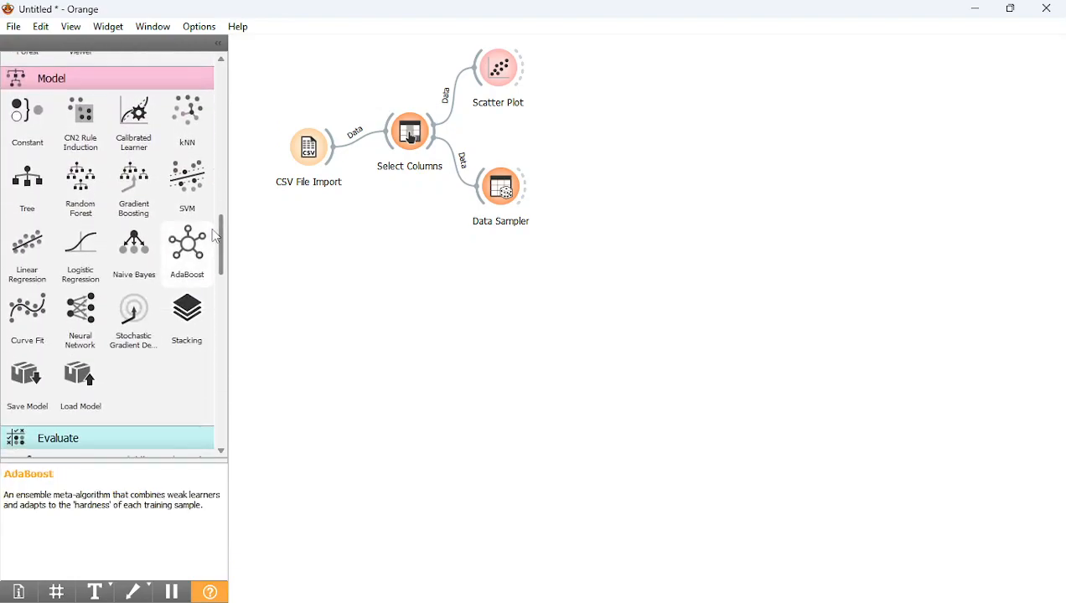
click(26, 188)
drag(26, 188, 568, 199)
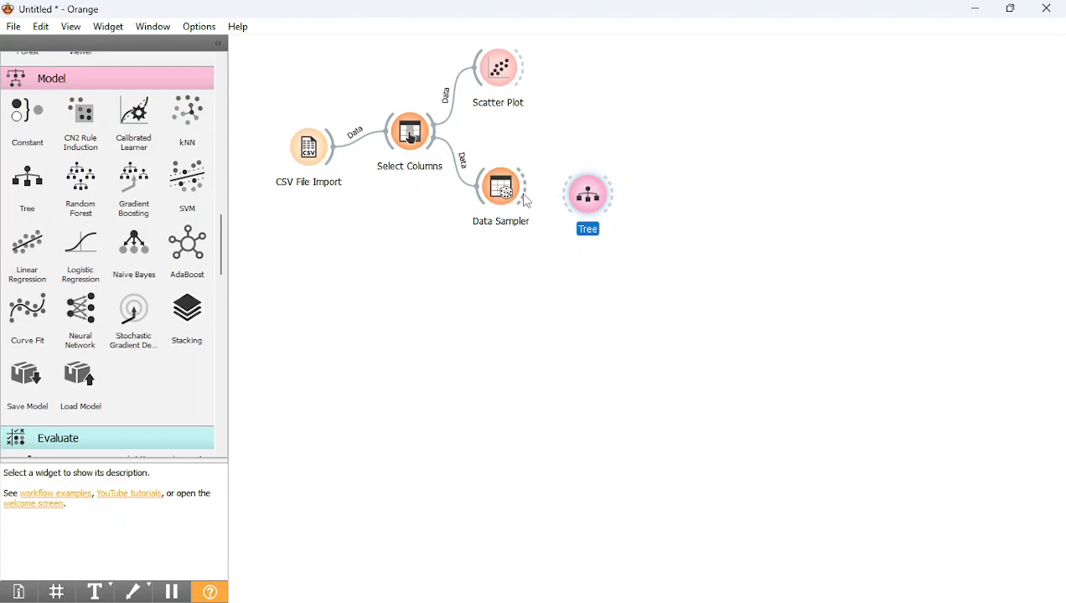
drag(527, 197, 647, 180)
double_click(590, 176)
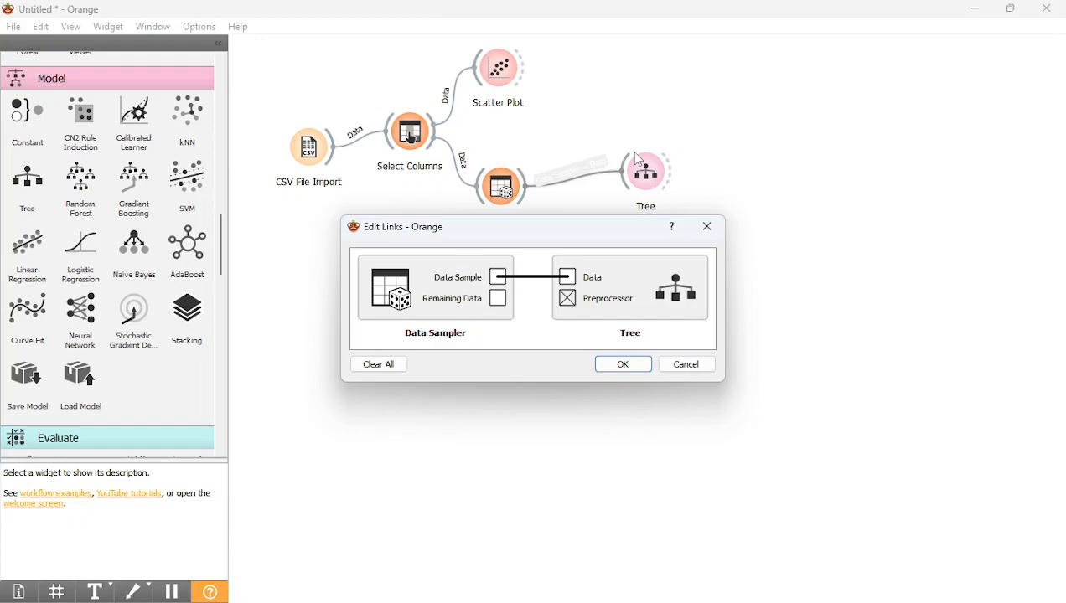
click(621, 364)
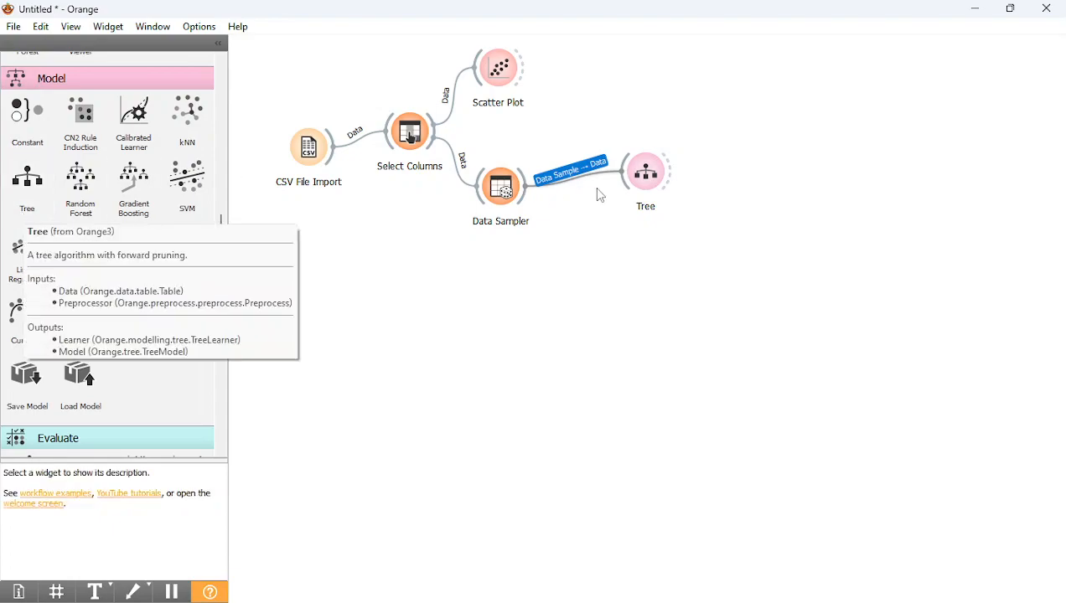
Review the Tree widget's pruning and classification parameters and close its window
click(661, 185)
double_click(661, 185)
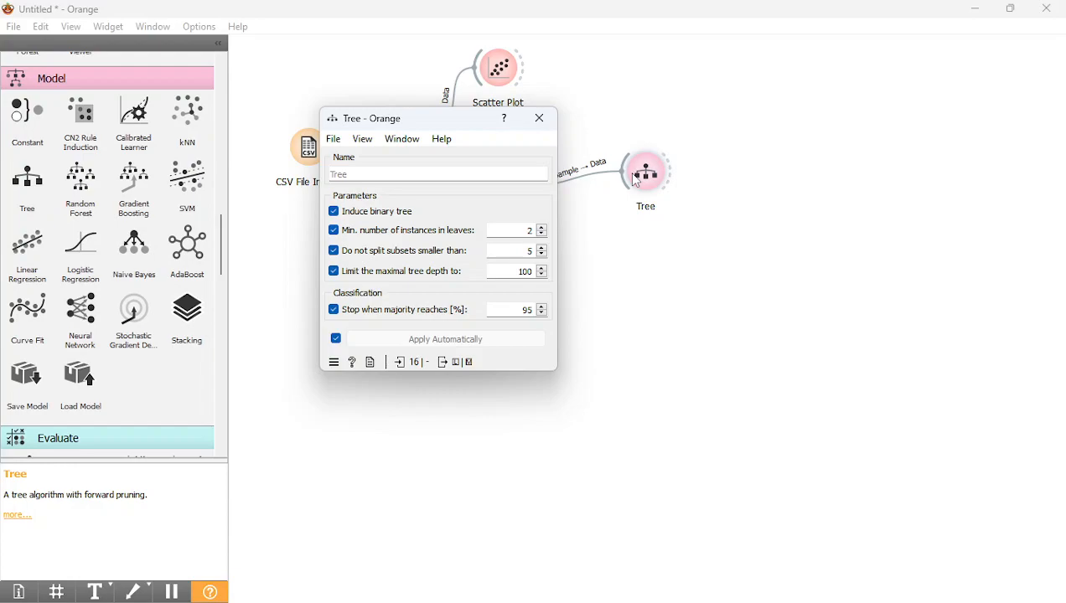
click(540, 118)
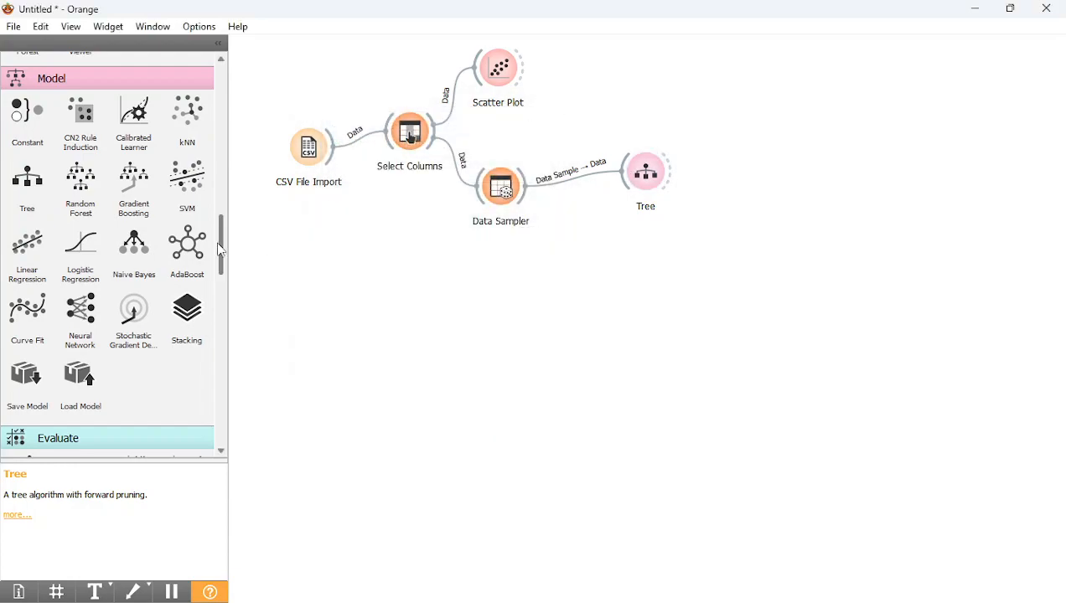
Add a Tree Viewer widget fed by Tree, open its view and move the window clear of the workflow
drag(219, 249, 232, 193)
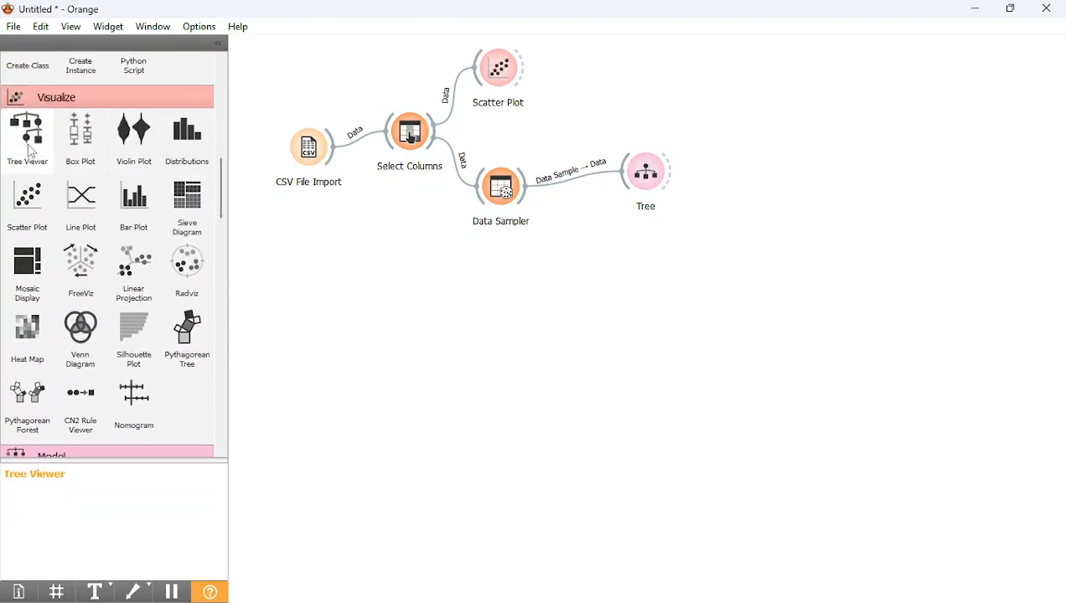
drag(31, 150, 742, 162)
drag(671, 173, 721, 163)
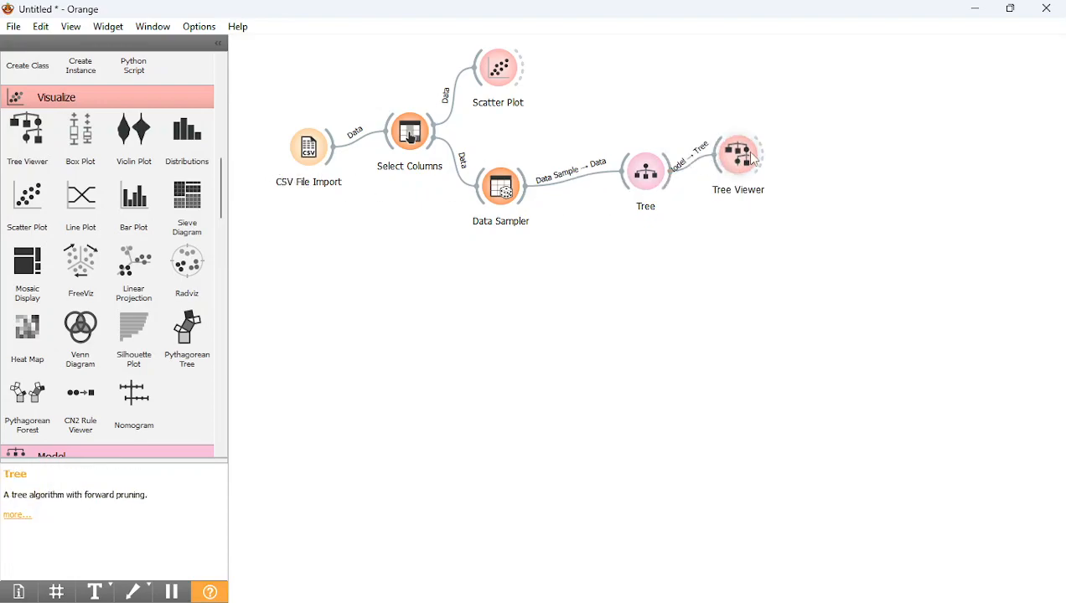
double_click(747, 162)
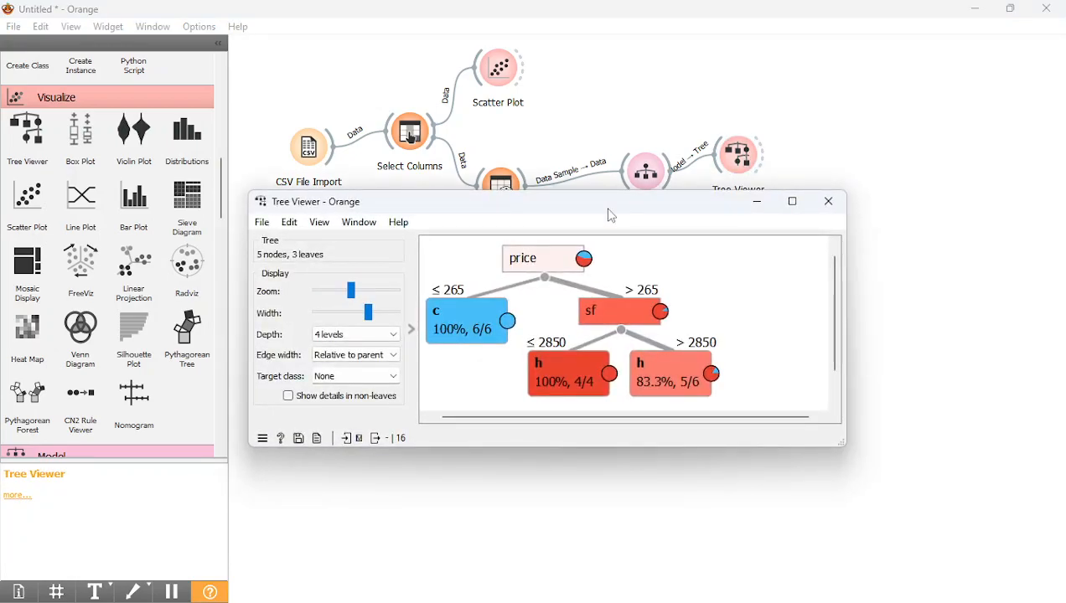
mouse_move(536, 266)
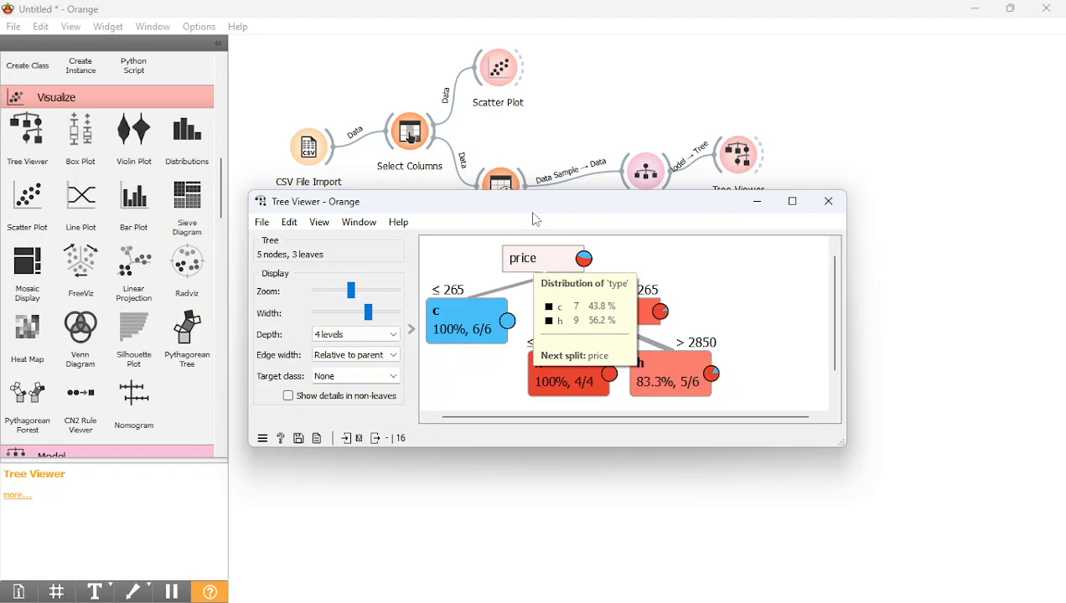
drag(542, 204, 465, 332)
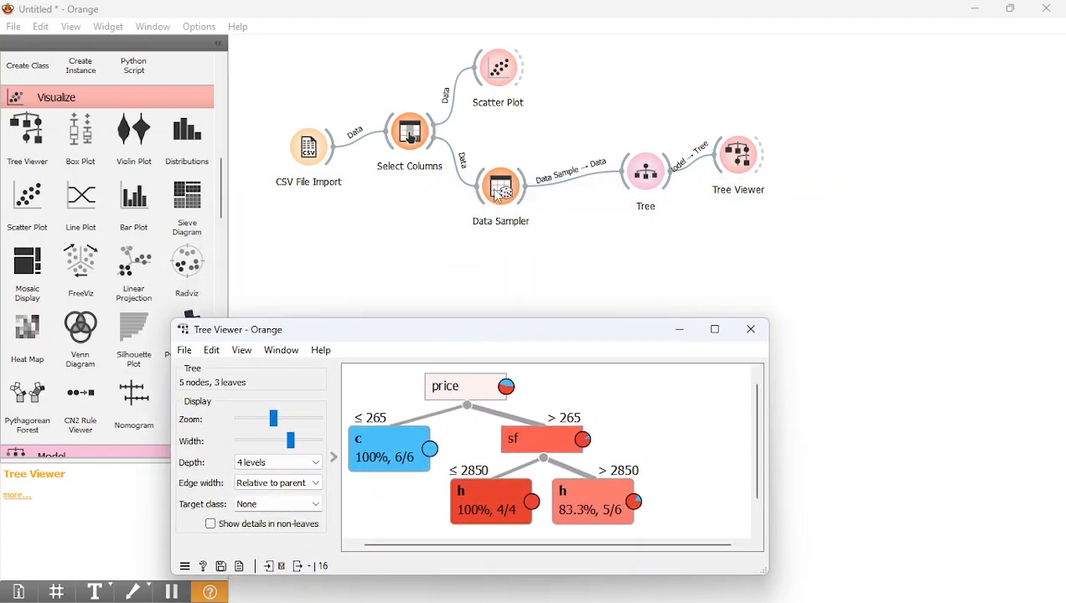
Check the link from Select Columns to Data Sampler and review the feature and target assignments in Select Columns
double_click(433, 154)
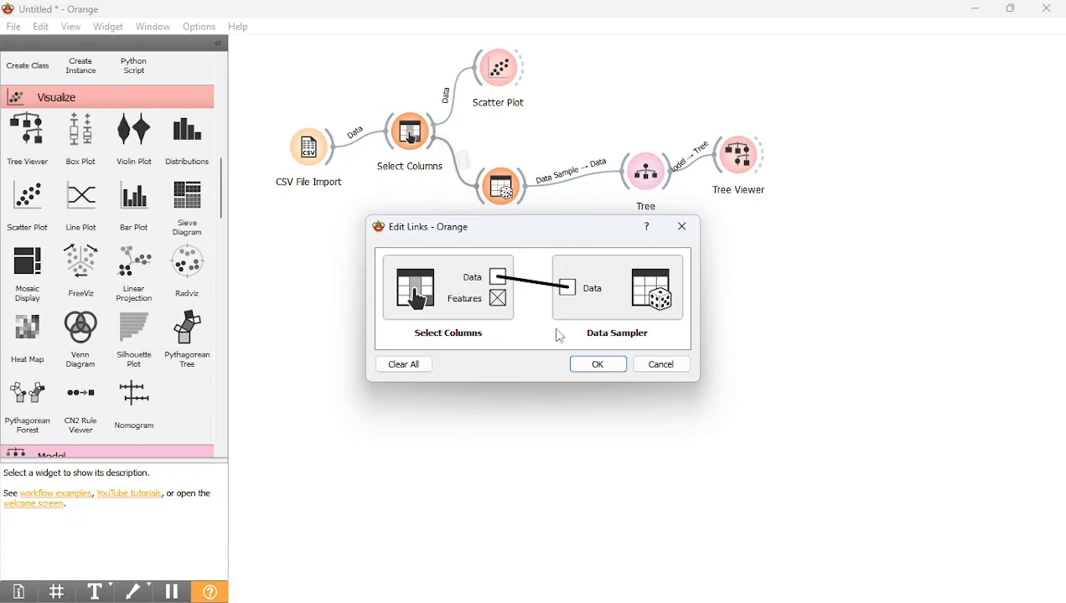
click(611, 369)
click(423, 144)
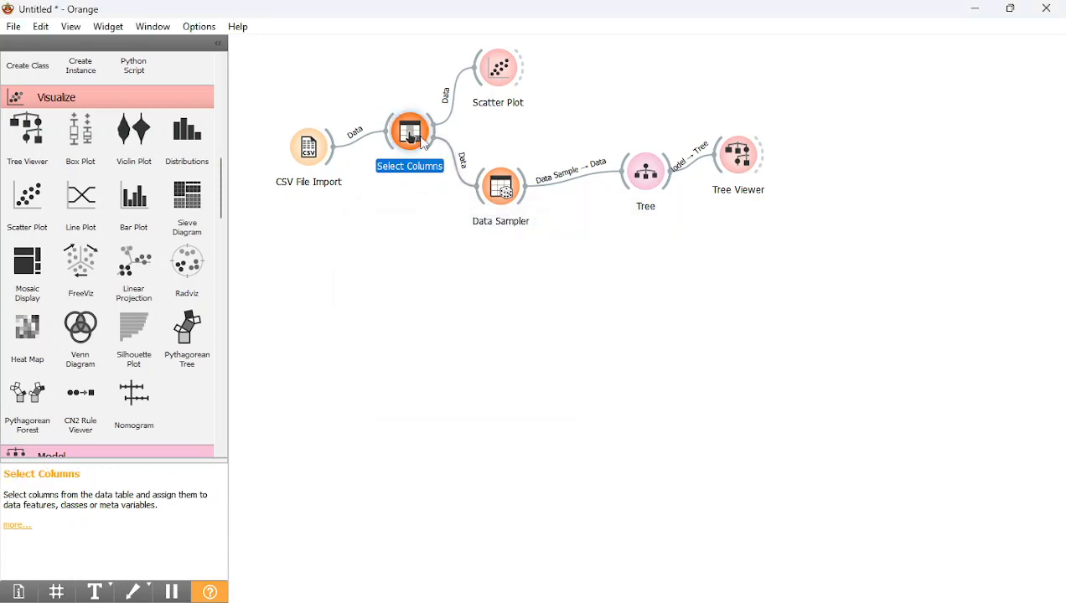
double_click(420, 140)
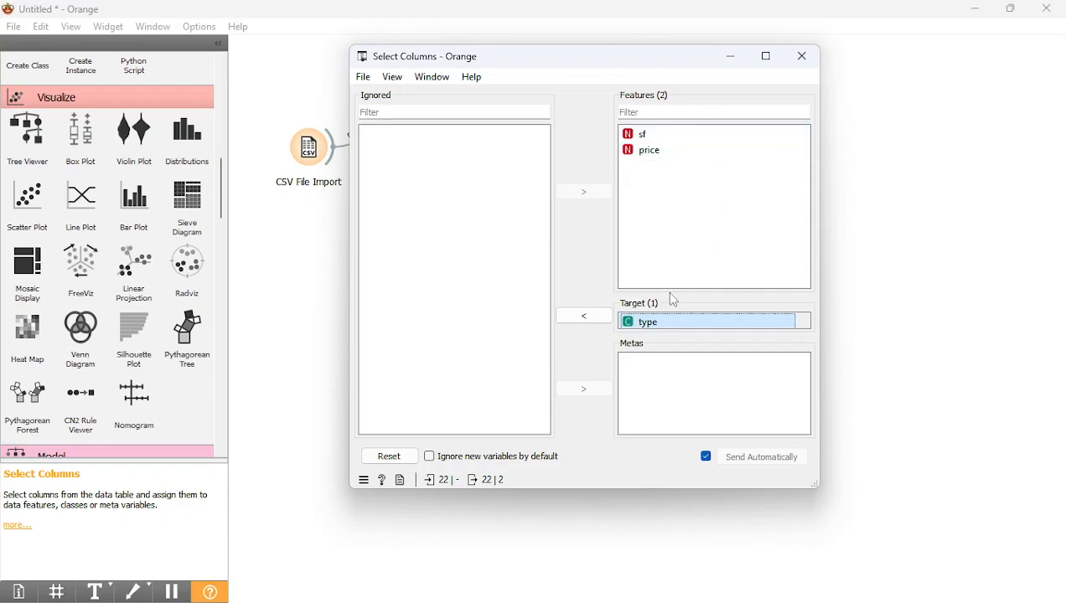
click(731, 58)
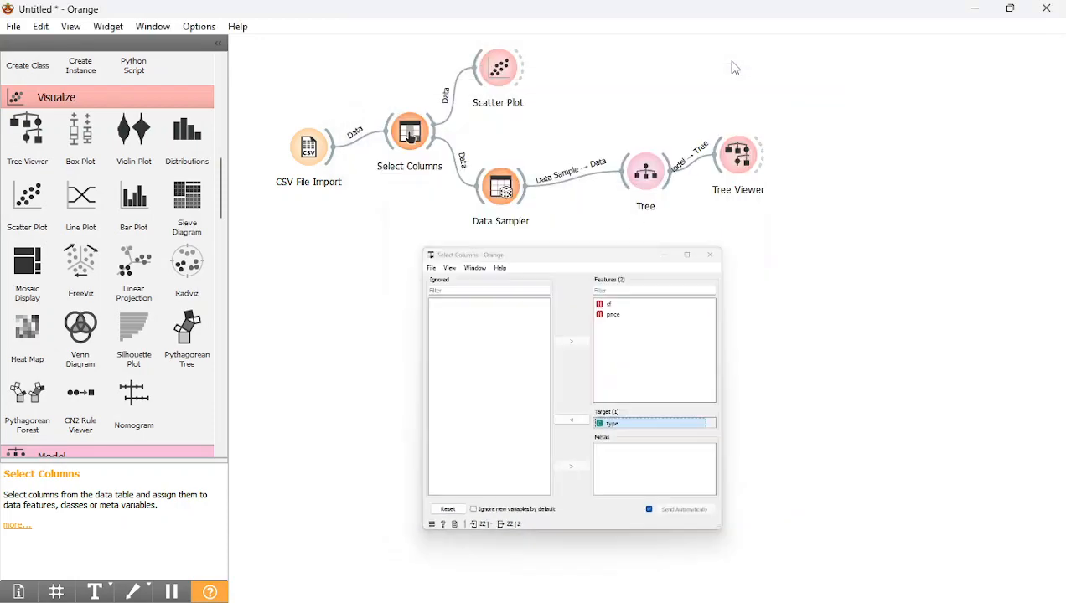
Bring back the Tree Viewer in a taller window and examine the split rules and class distributions of its nodes
double_click(740, 163)
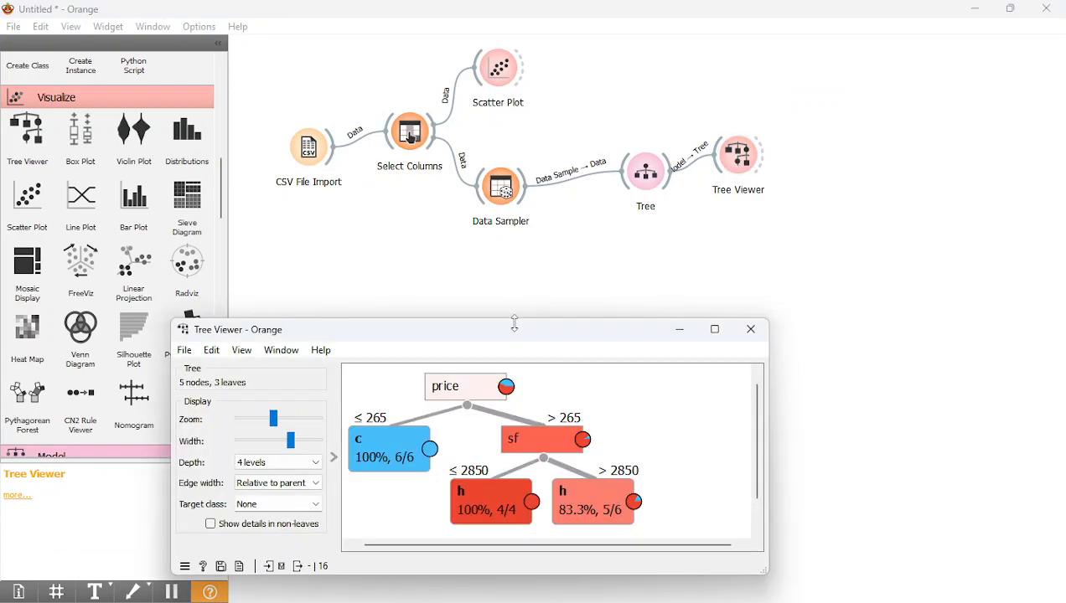
drag(513, 319, 531, 142)
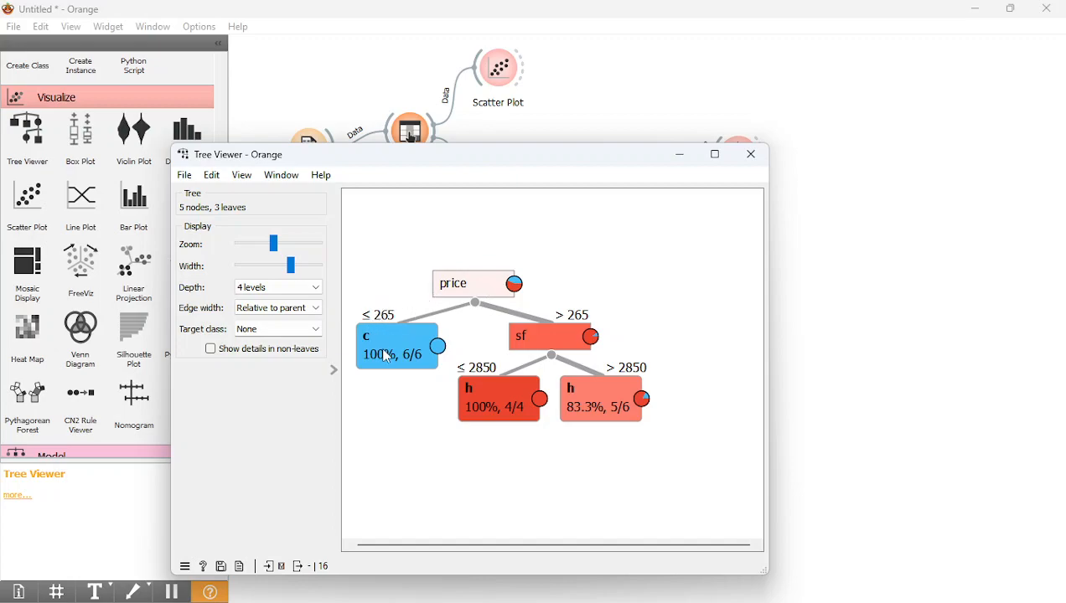
mouse_move(570, 339)
mouse_move(607, 405)
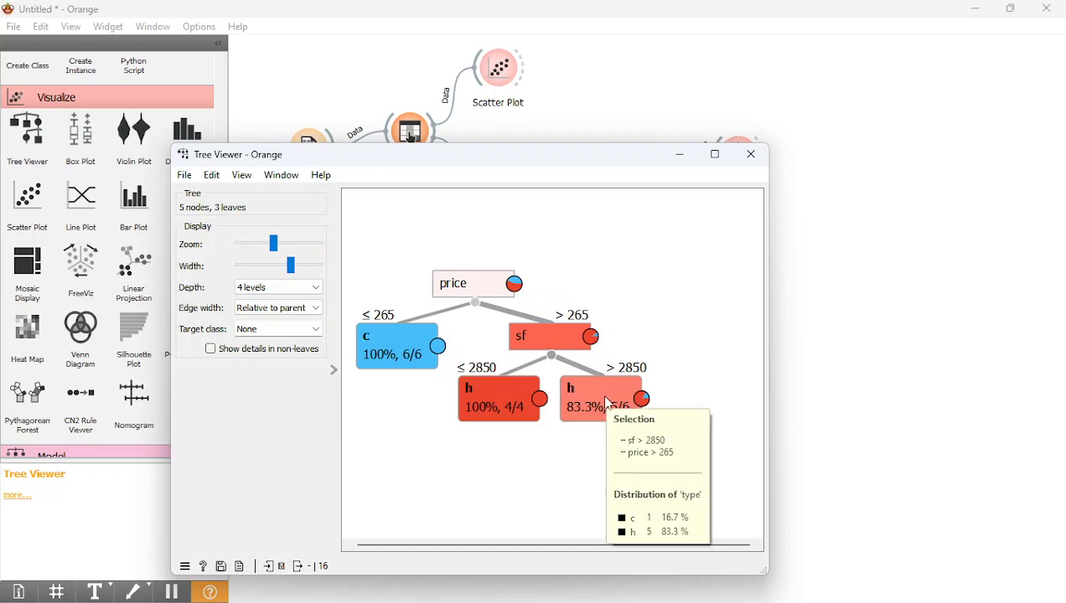
mouse_move(536, 423)
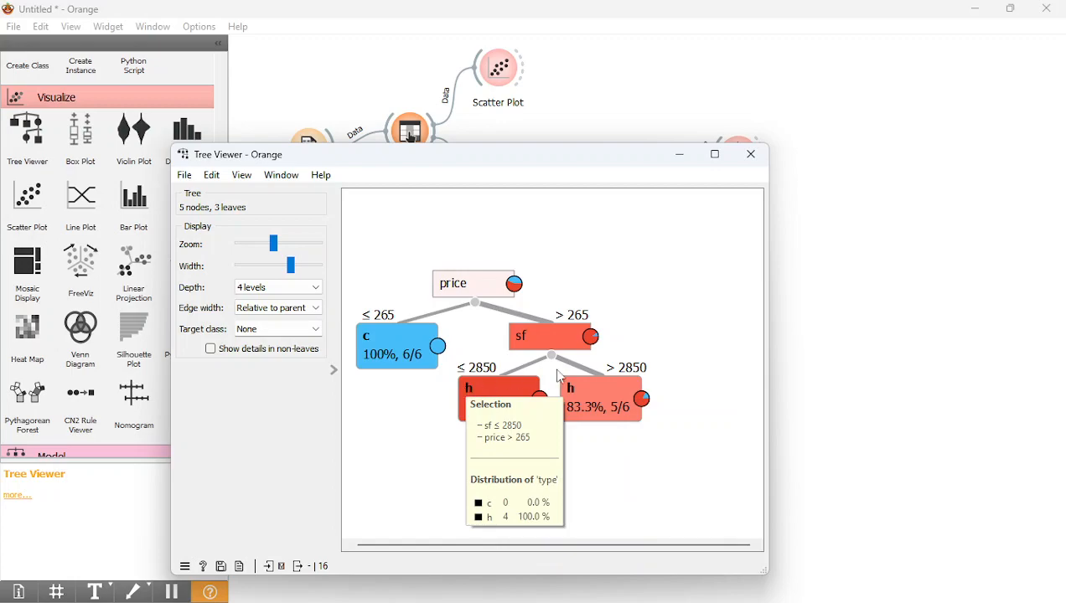
Reduce the displayed tree depth to 2 levels, set it to 3 levels and close the Tree Viewer
click(298, 289)
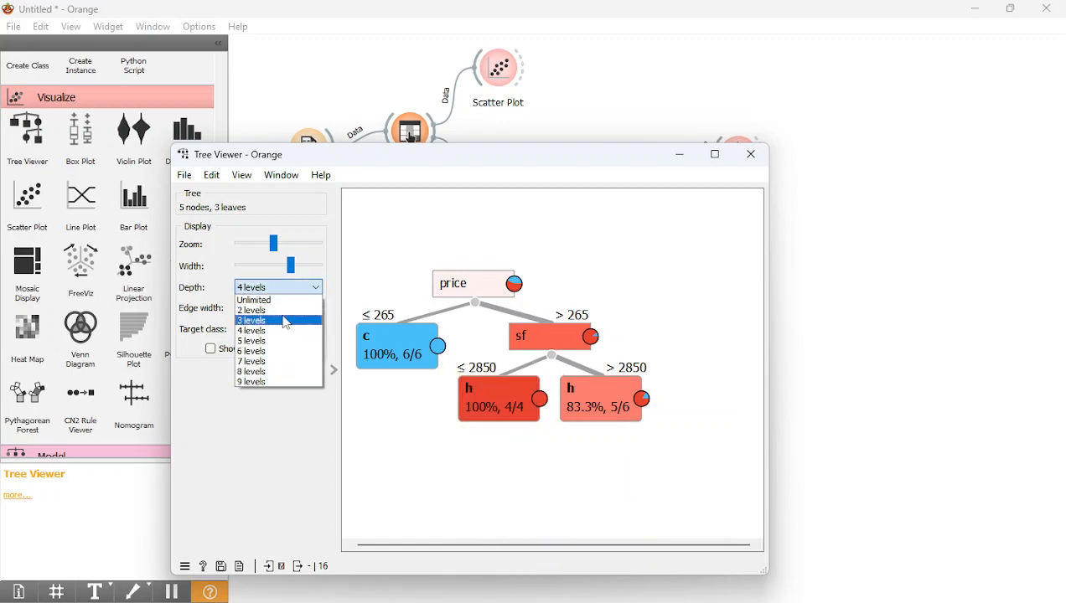
click(285, 318)
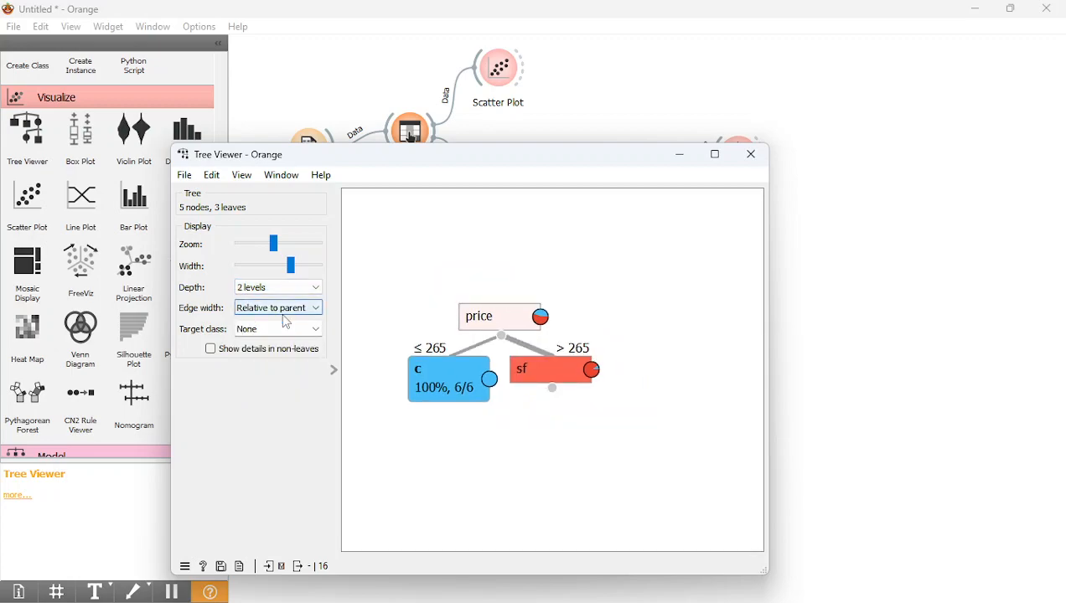
click(288, 292)
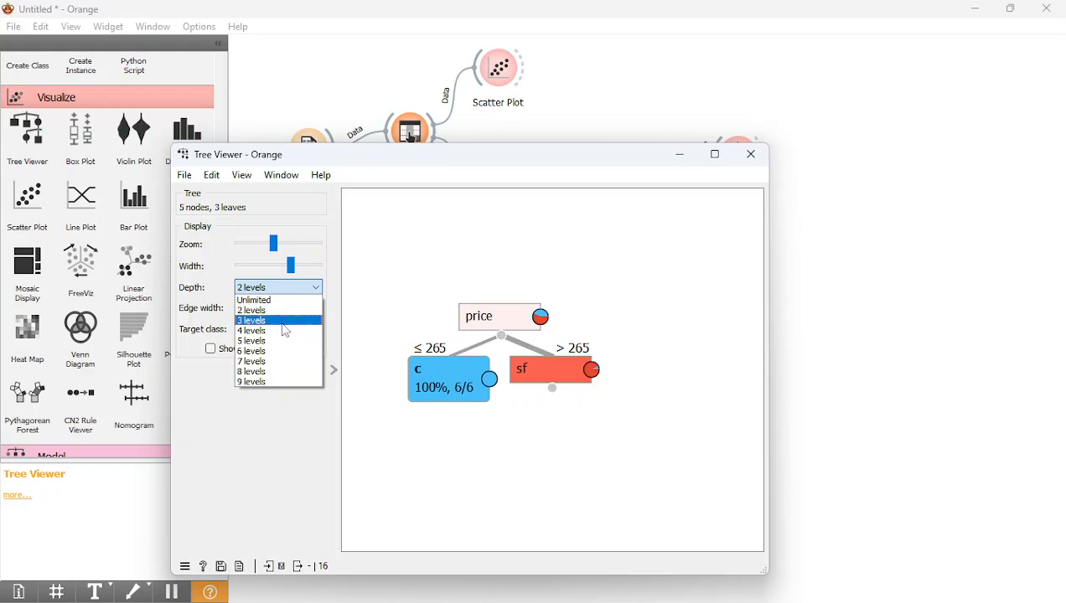
click(285, 323)
mouse_move(399, 372)
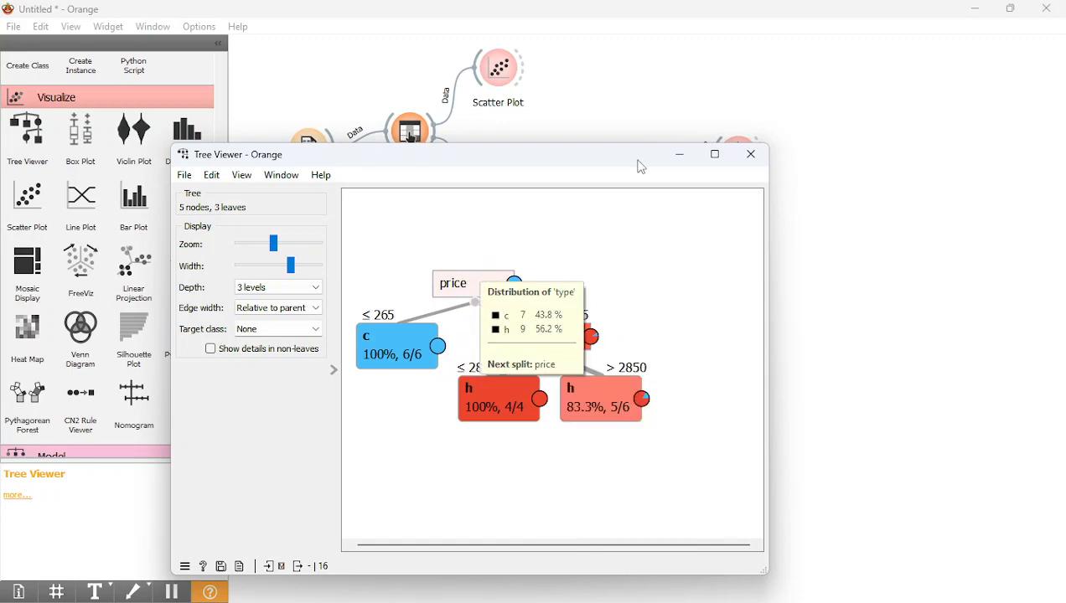
click(751, 156)
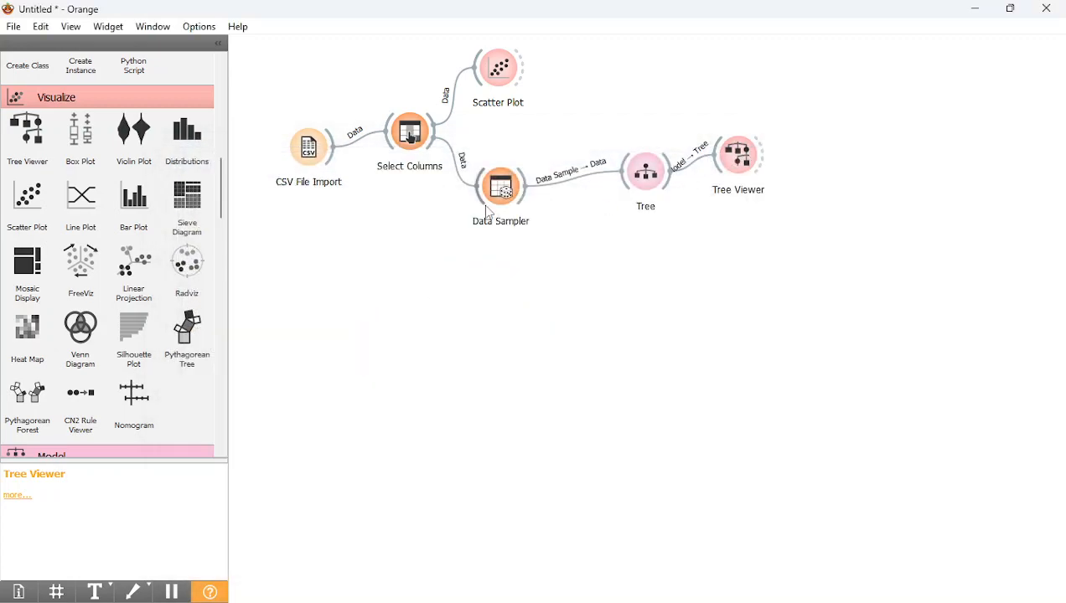
Draw a new 70% random sample in Data Sampler and reopen the Tree Viewer
double_click(501, 192)
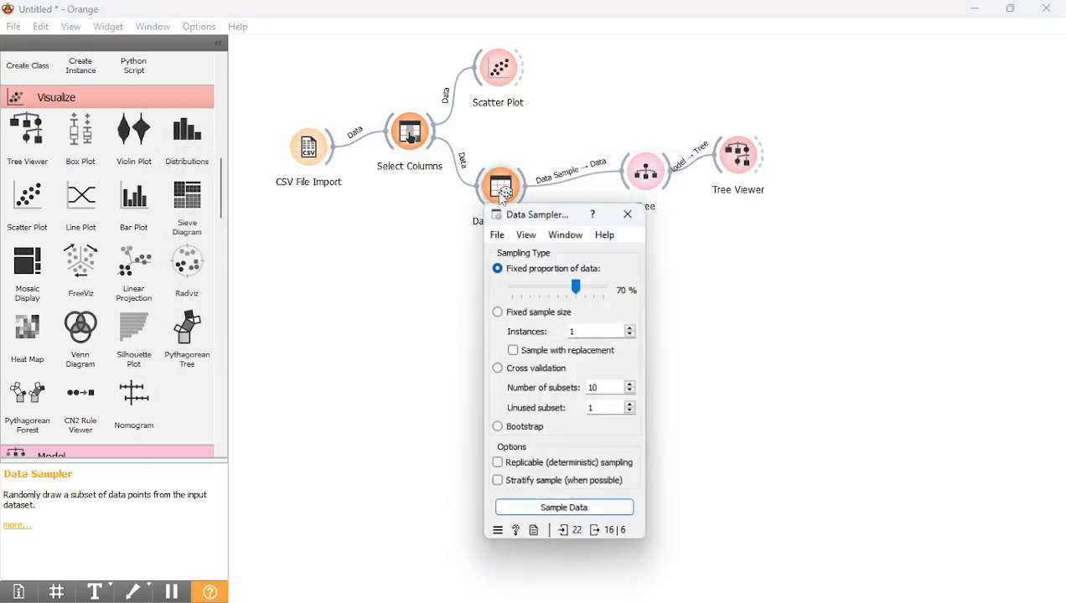
click(537, 511)
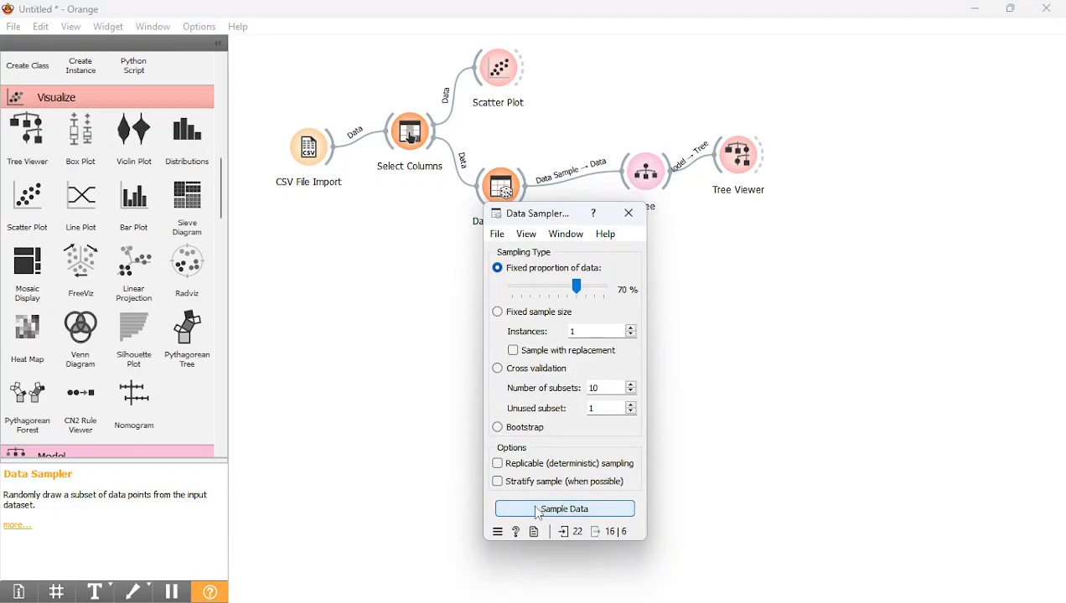
double_click(739, 156)
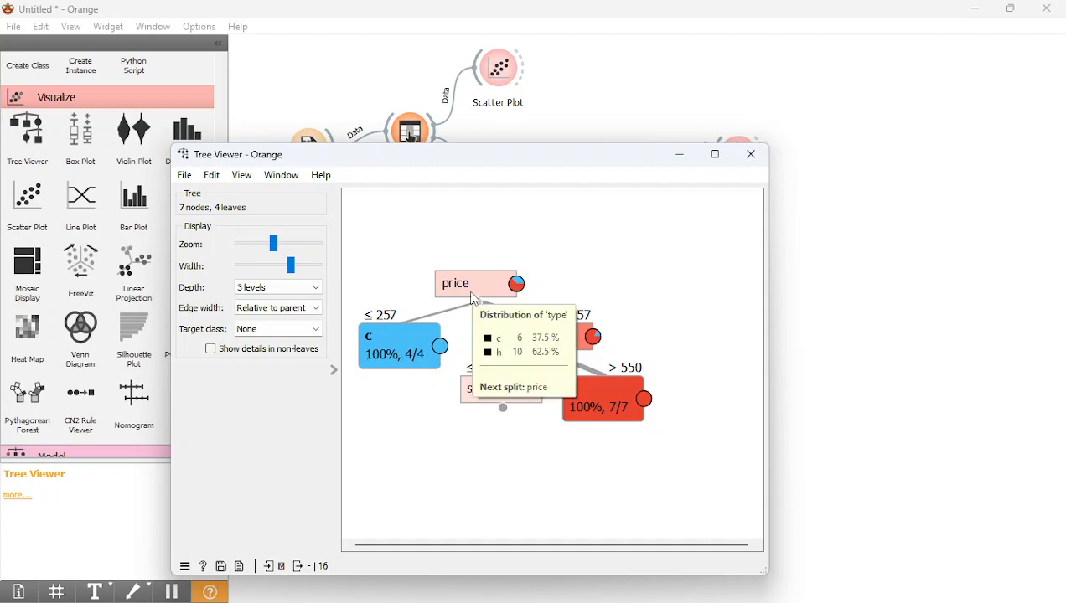
Expand the sf node, examine the split rules and class distributions of the new tree's nodes, and close the Tree Viewer
mouse_move(397, 328)
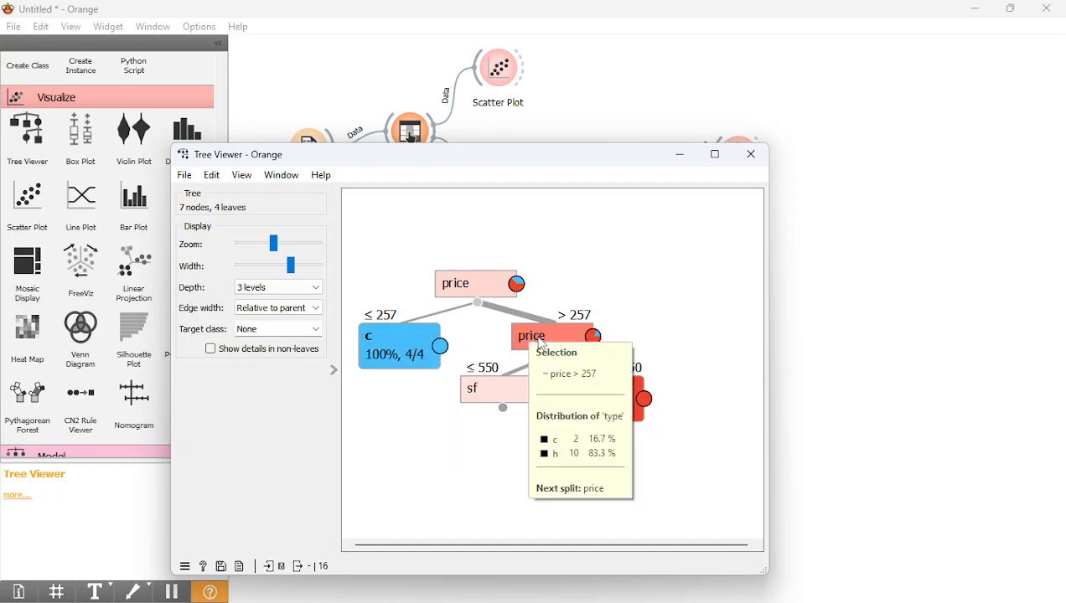
click(505, 413)
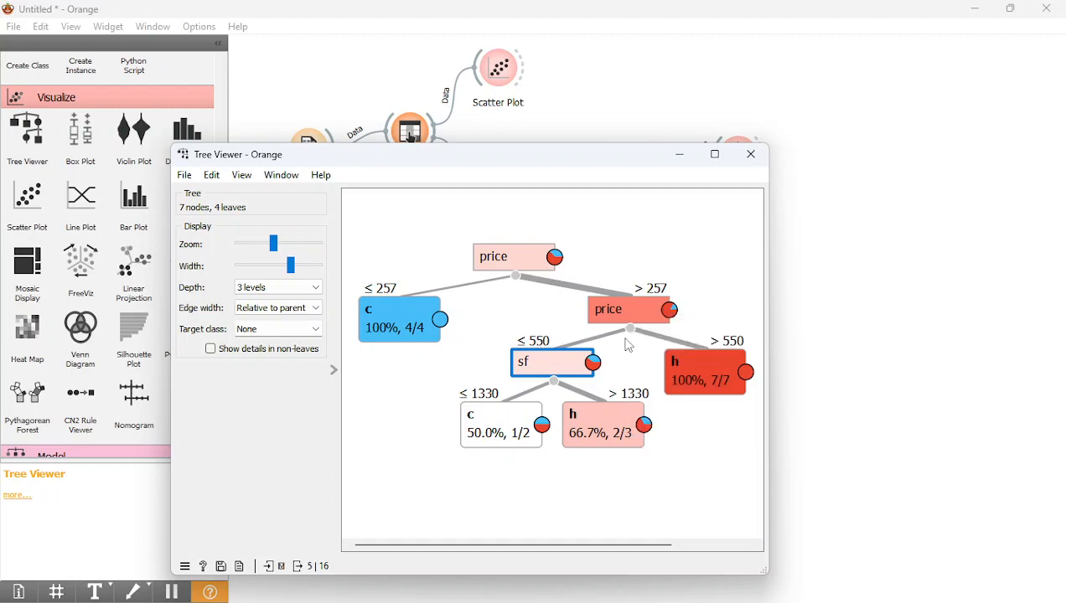
mouse_move(746, 379)
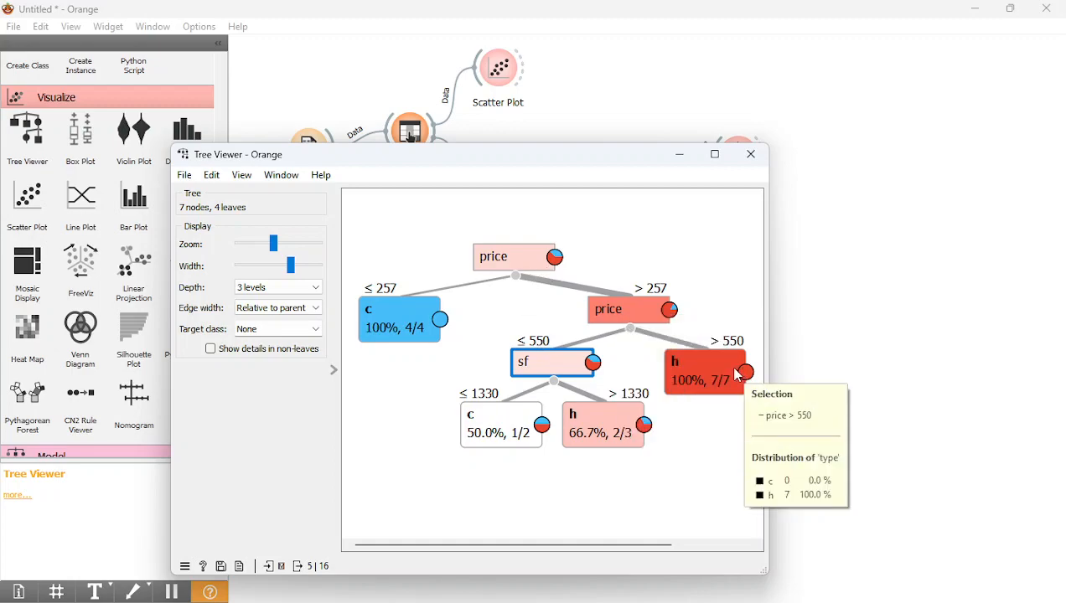
mouse_move(527, 366)
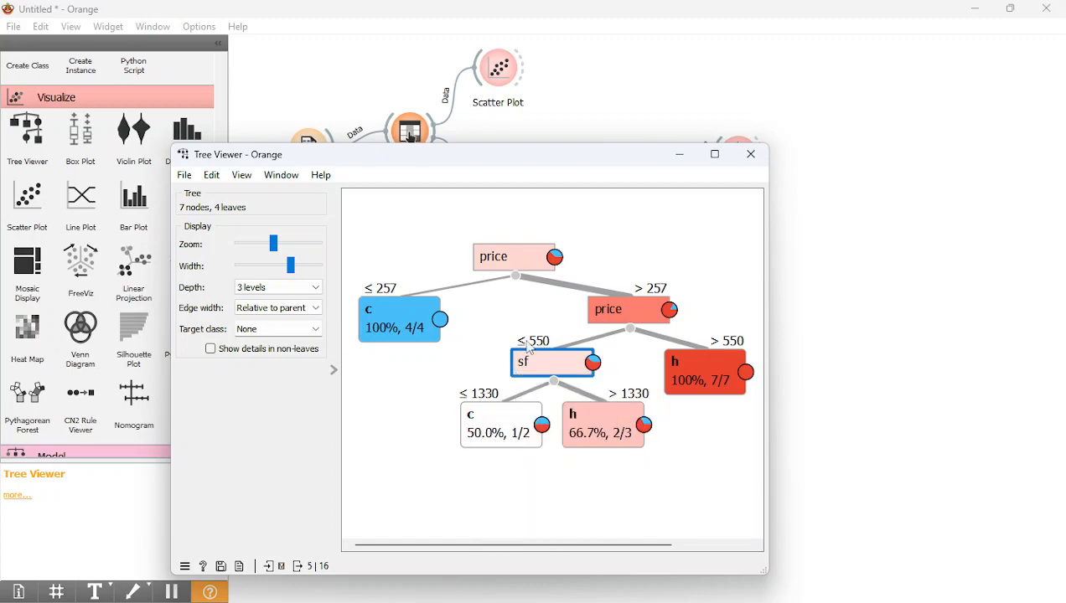
mouse_move(471, 414)
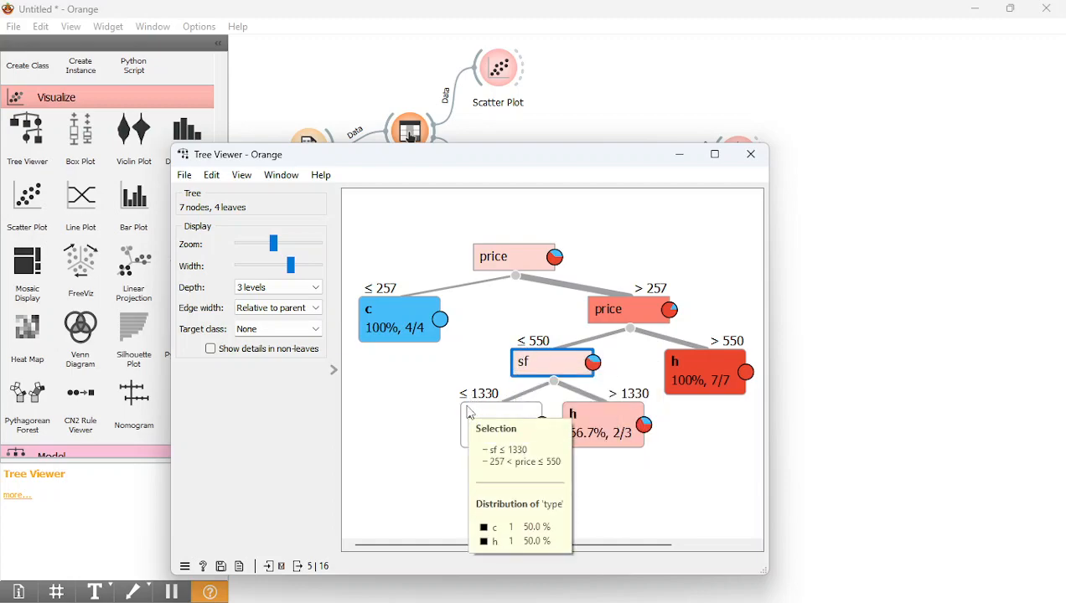
mouse_move(644, 417)
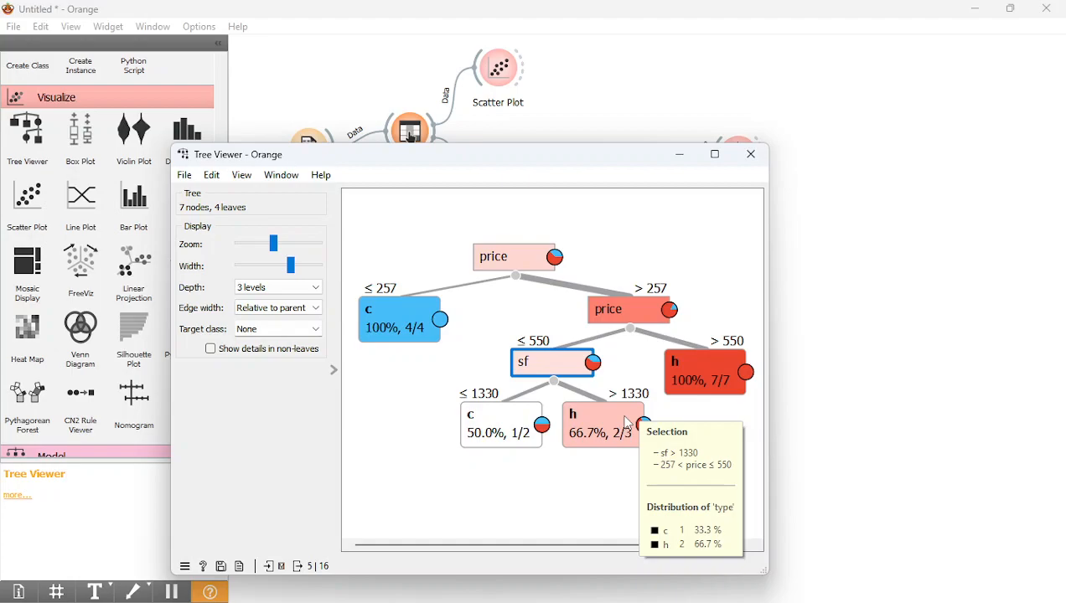
click(751, 155)
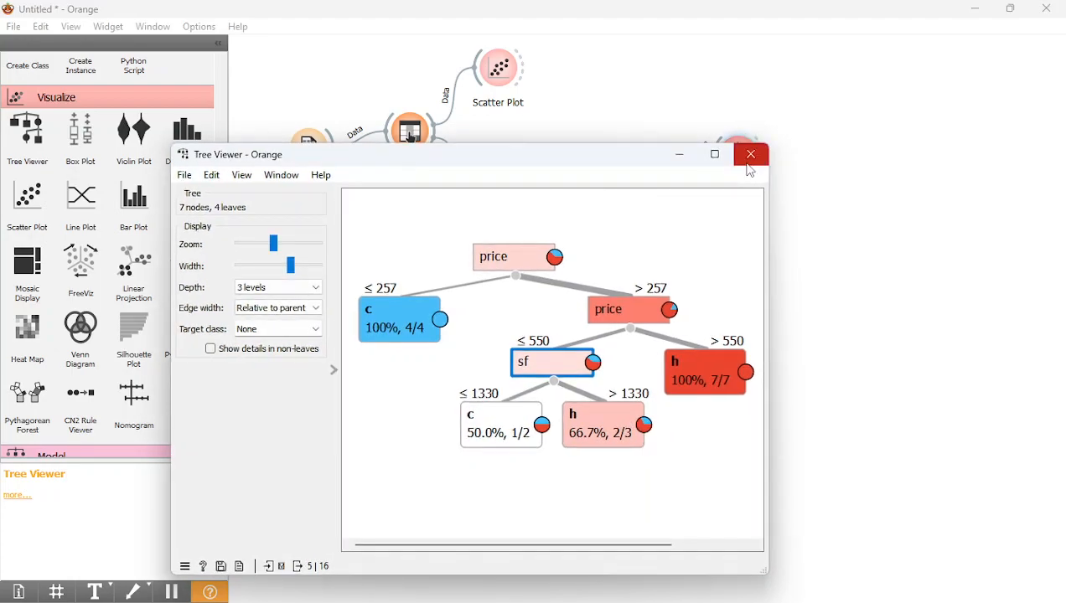
click(750, 164)
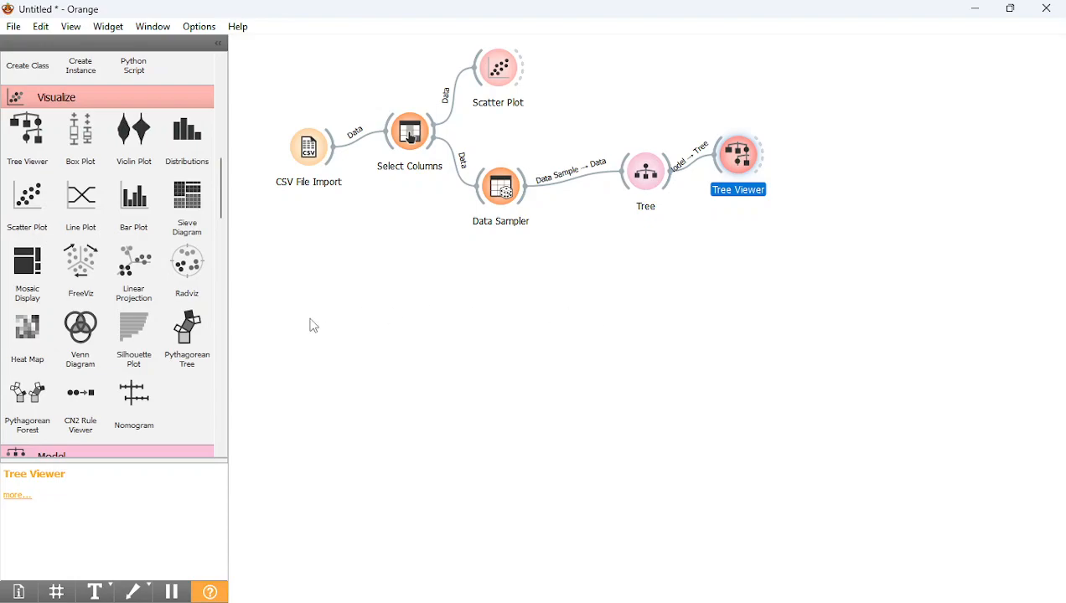
Add a Predictions widget below Tree and a Confusion Matrix widget below Tree Viewer on the canvas
drag(222, 192, 205, 282)
drag(70, 214, 627, 294)
drag(136, 233, 788, 248)
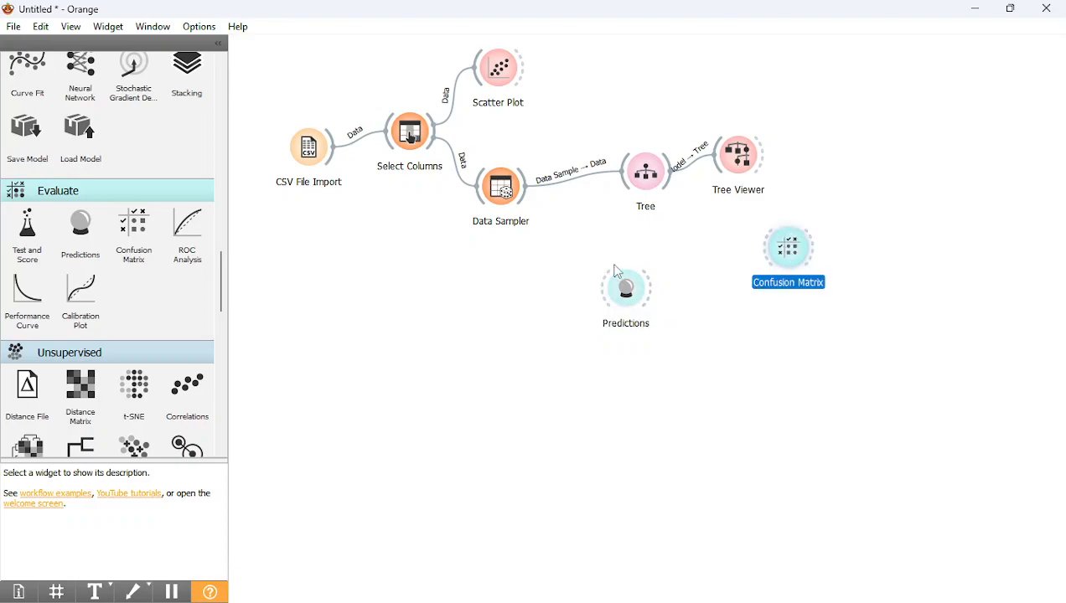
Check the Data Sampler settings, and connect both Tree and Data Sampler to the Predictions widget
double_click(507, 205)
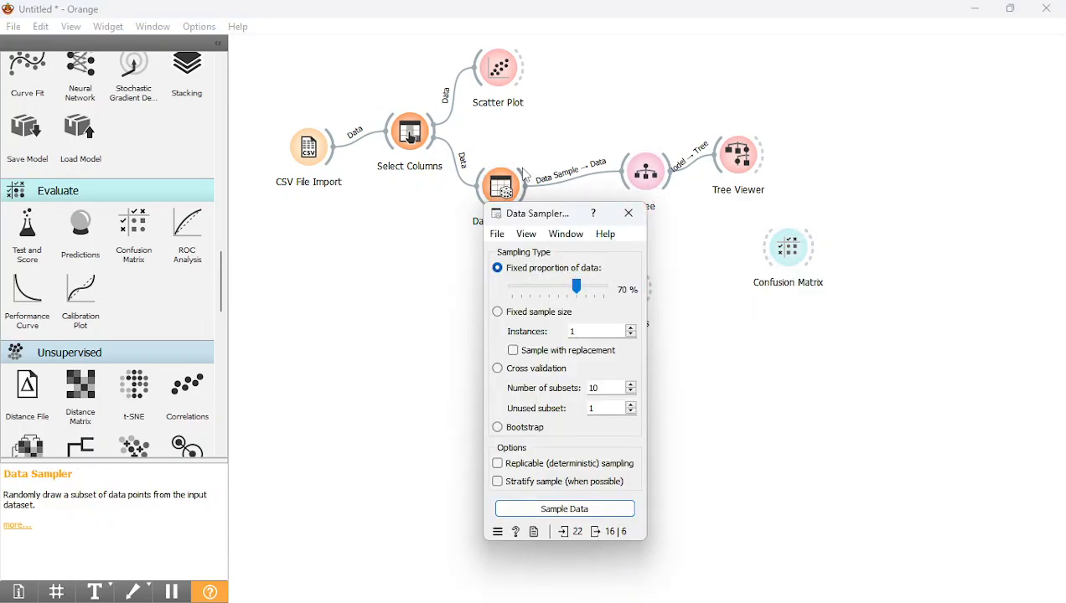
click(628, 214)
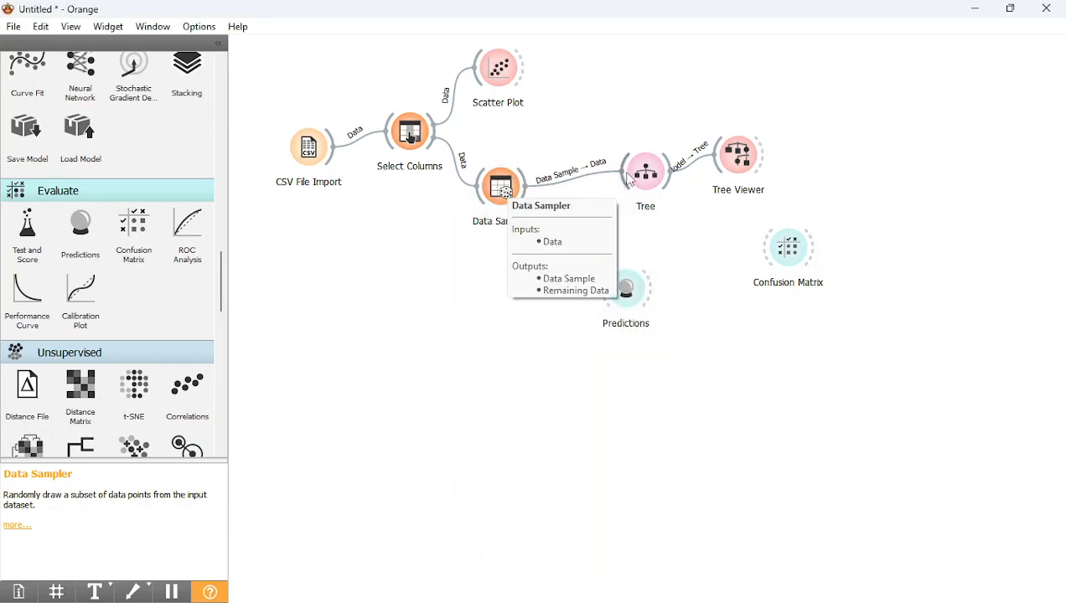
drag(668, 172, 604, 289)
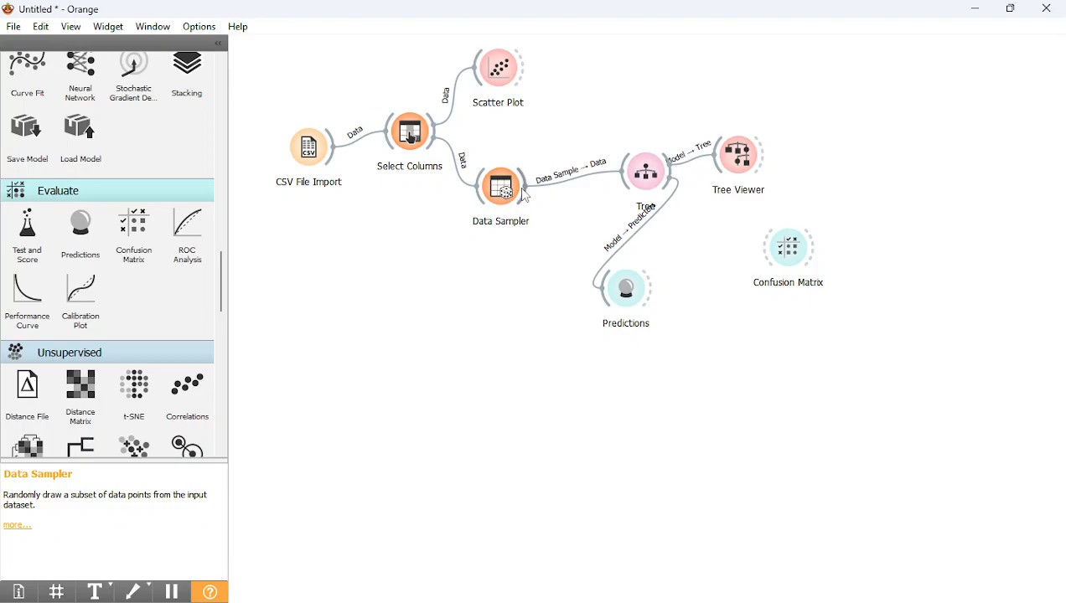
drag(528, 196, 603, 286)
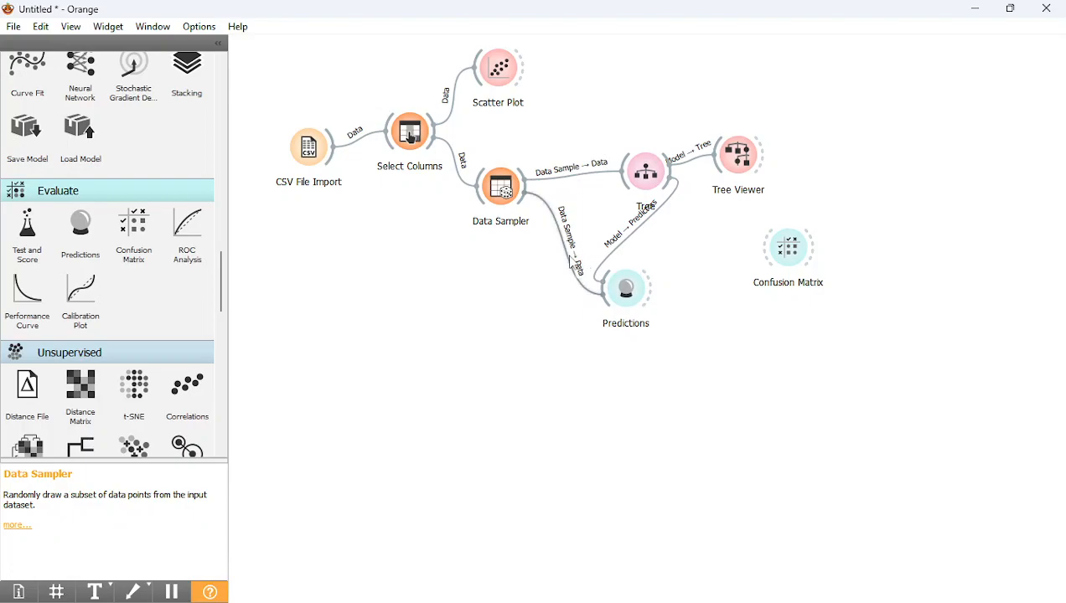
Check which Data Sampler outputs feed the Predictions and Tree widgets
double_click(570, 263)
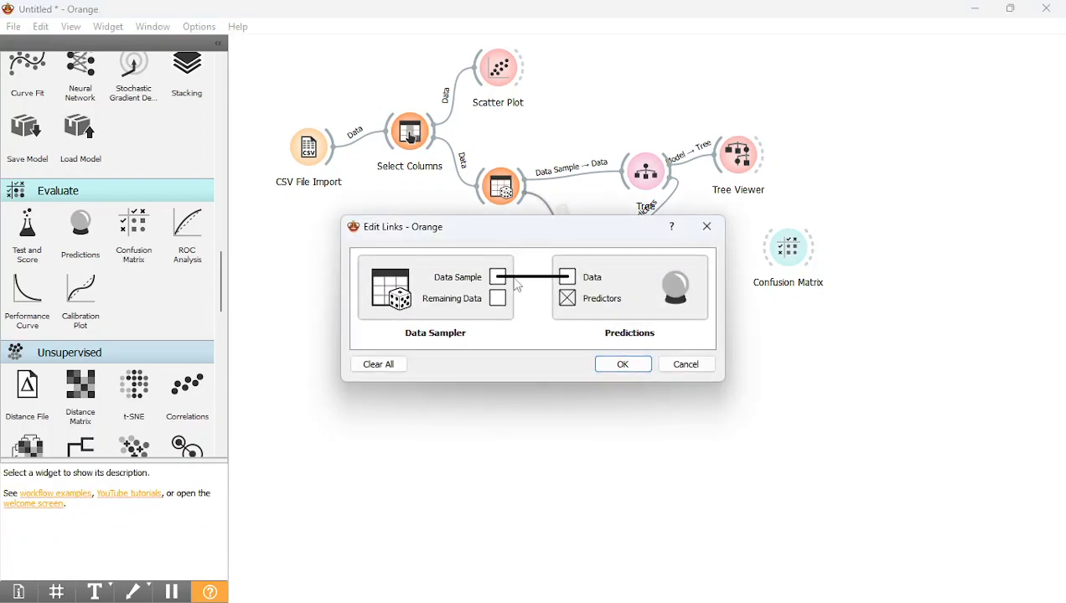
click(661, 364)
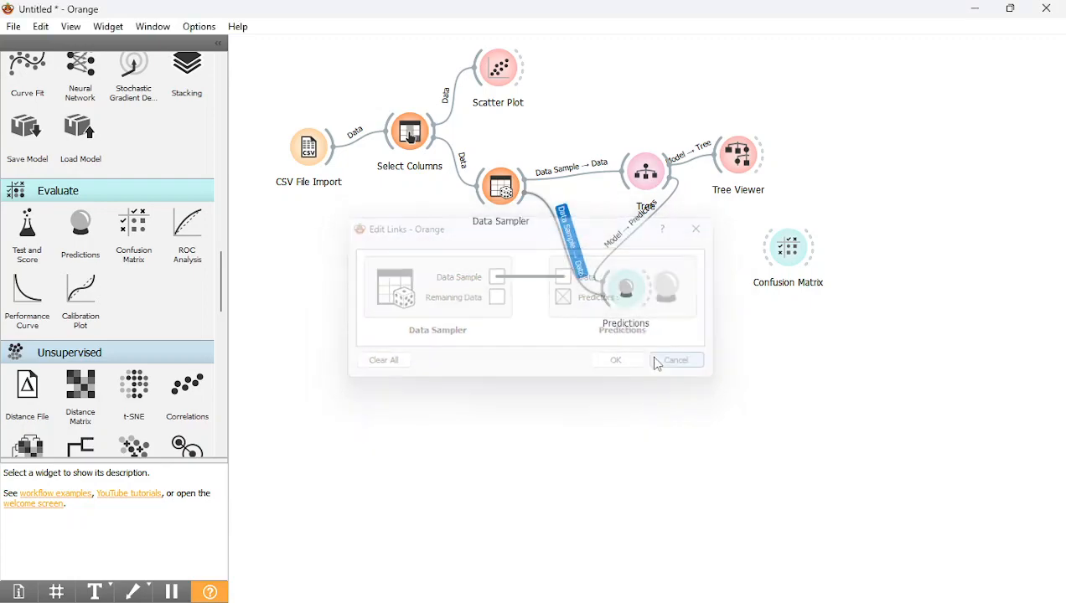
double_click(548, 173)
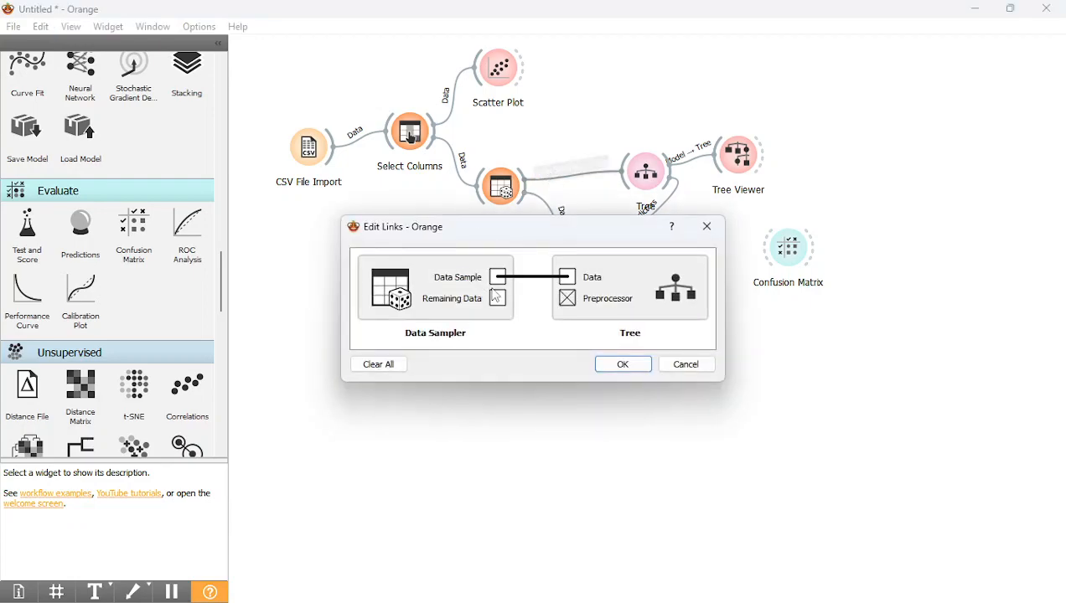
click(620, 365)
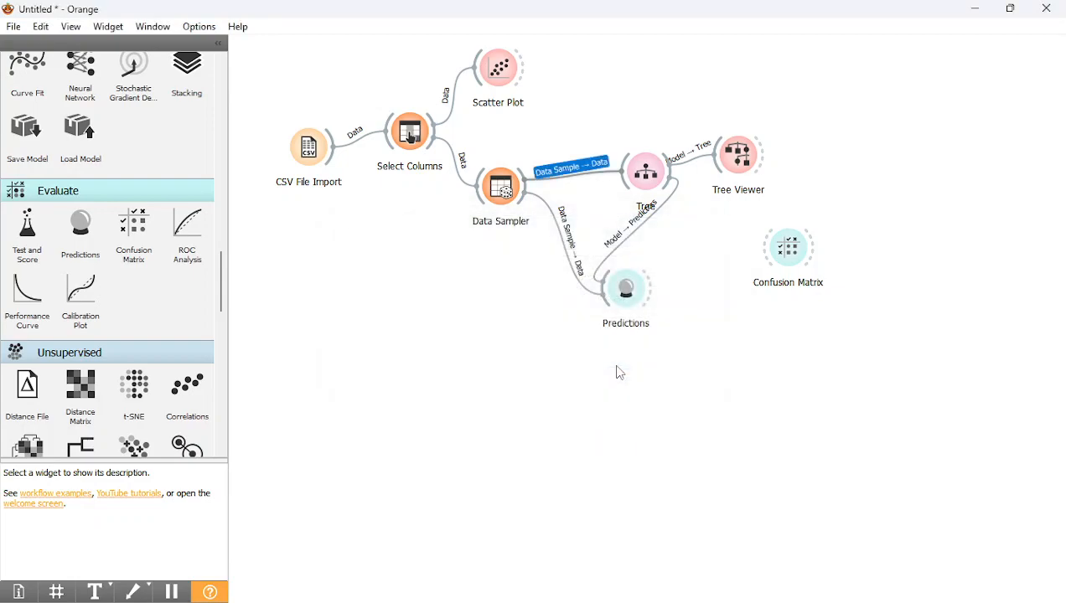
Clear the link between Data Sampler and Predictions and connect Remaining Data to the Data input instead
double_click(576, 279)
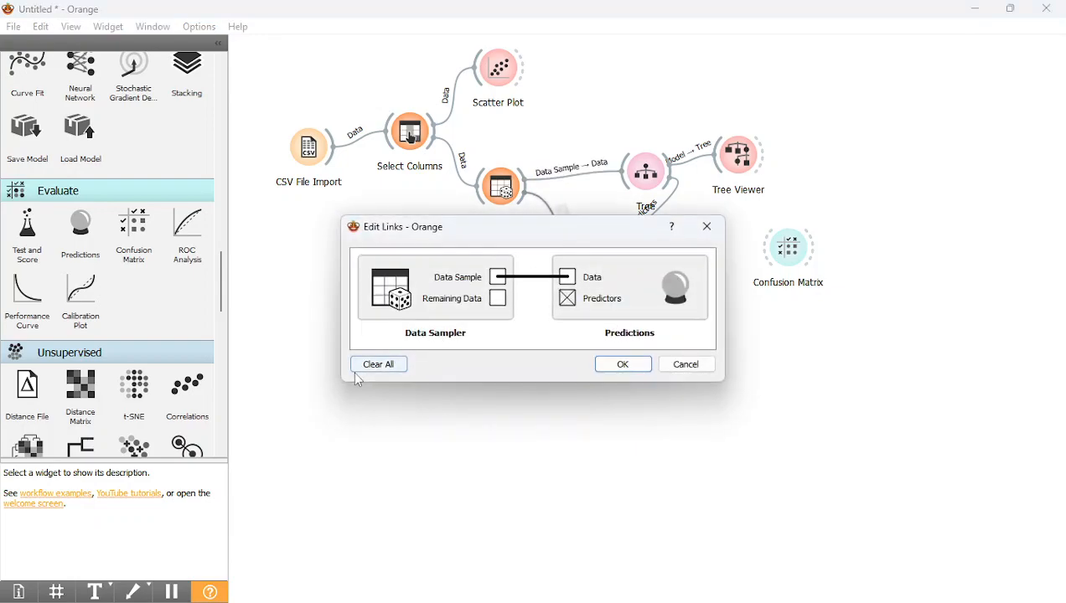
click(381, 364)
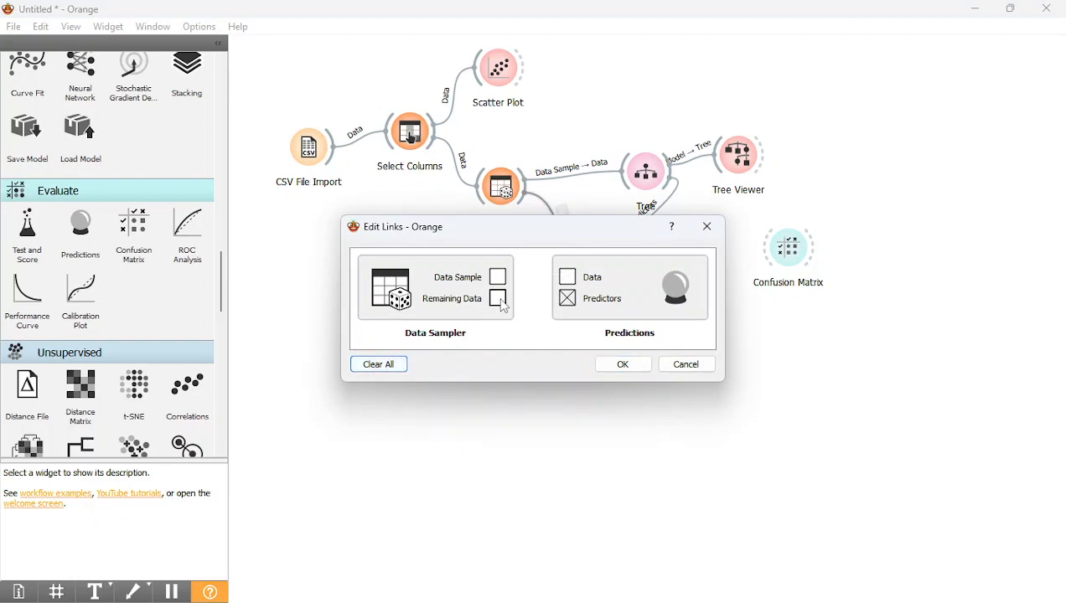
drag(503, 307, 568, 278)
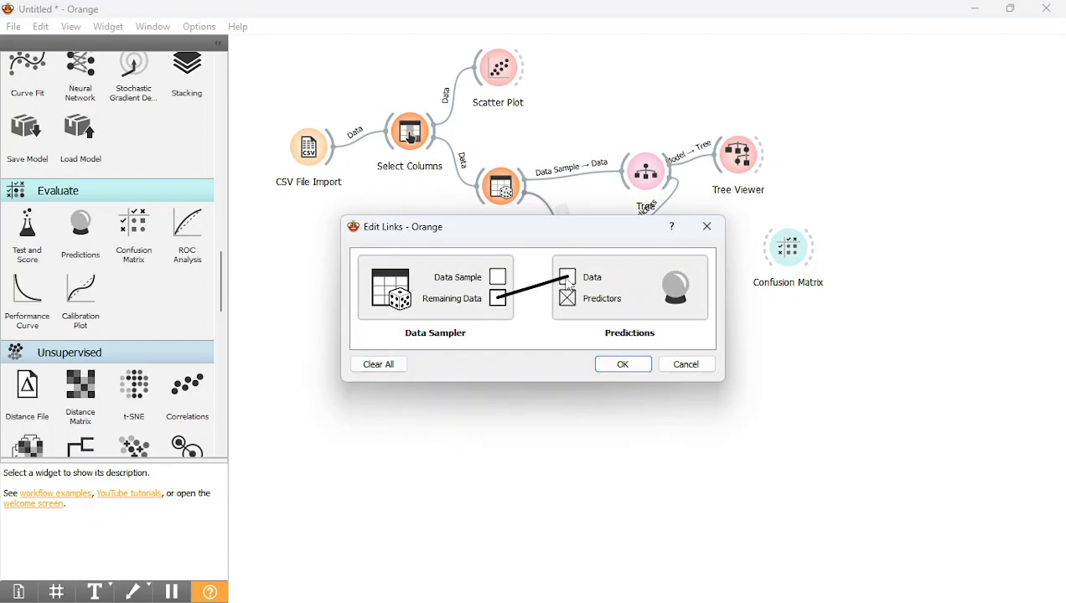
click(608, 364)
Open Predictions, widen its Tree column to show the predicted classes, examine rows 3 and 4, and close it
double_click(620, 289)
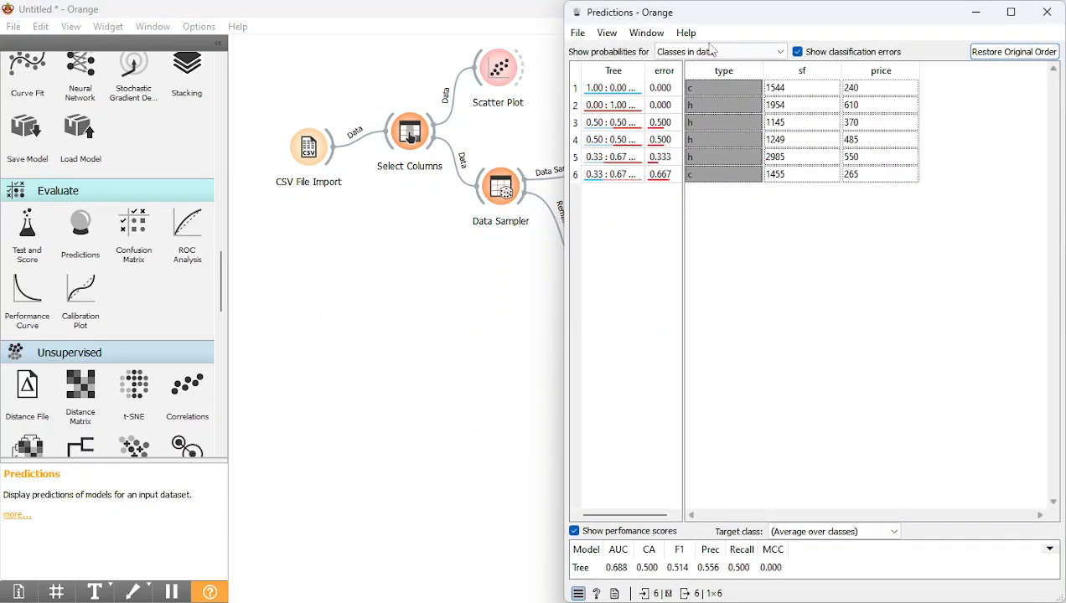
drag(737, 21, 435, 292)
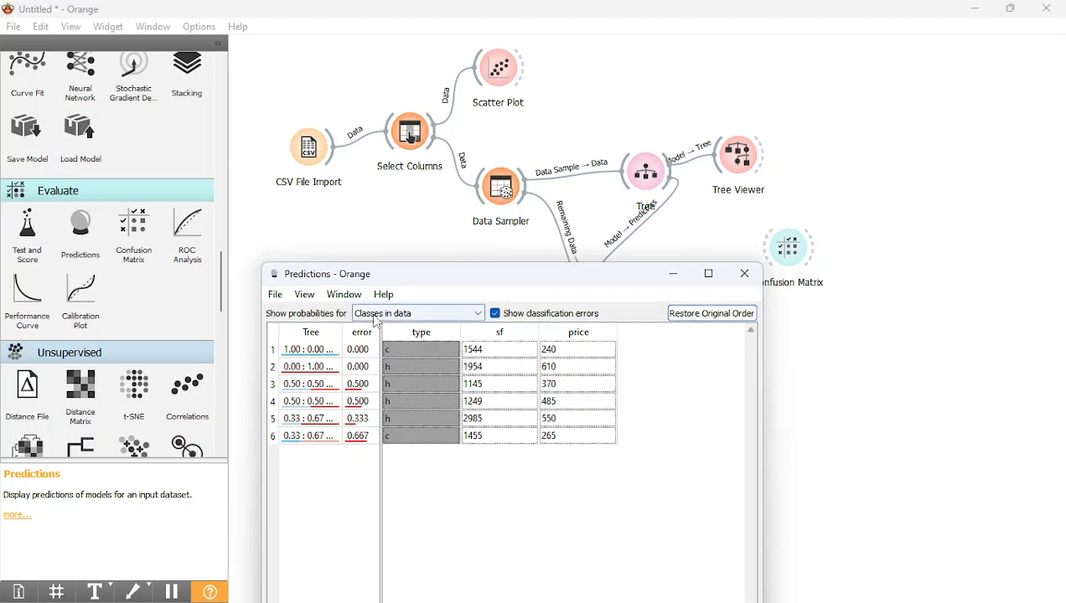
drag(380, 332, 439, 332)
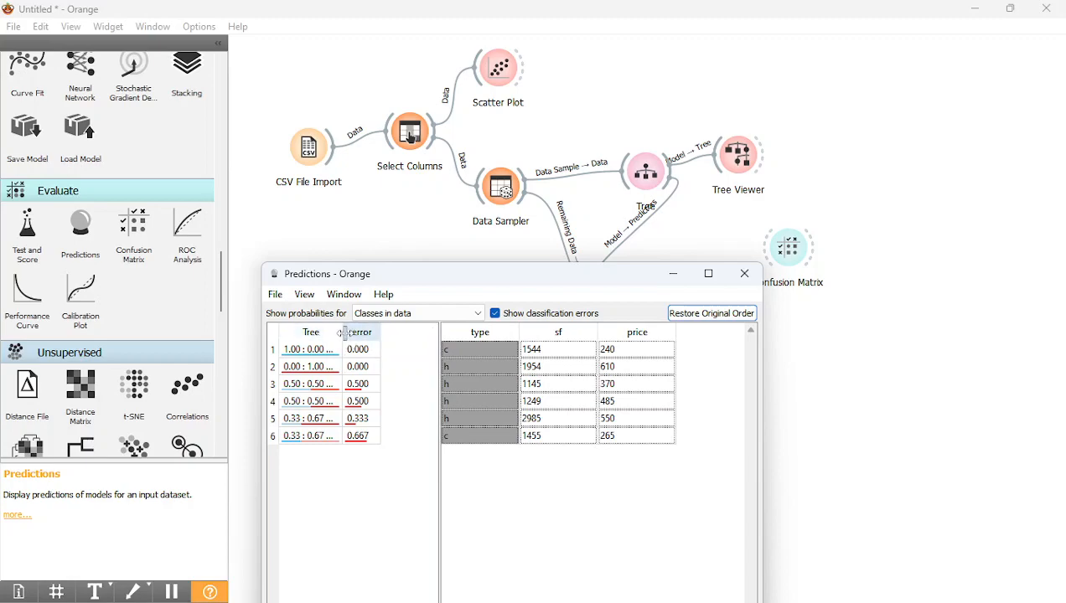
drag(344, 333, 378, 333)
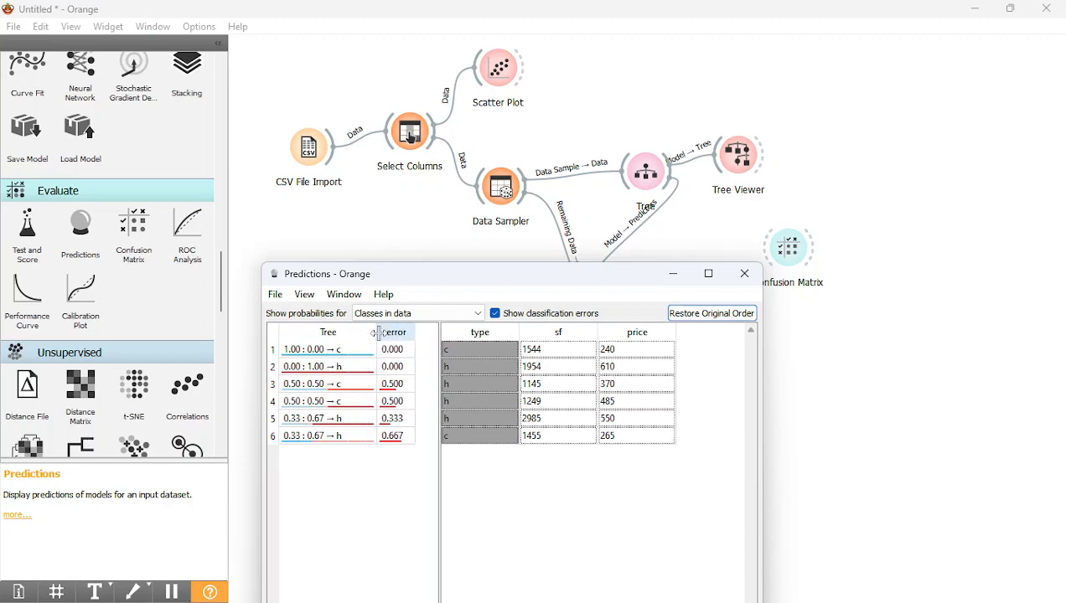
click(344, 385)
click(339, 405)
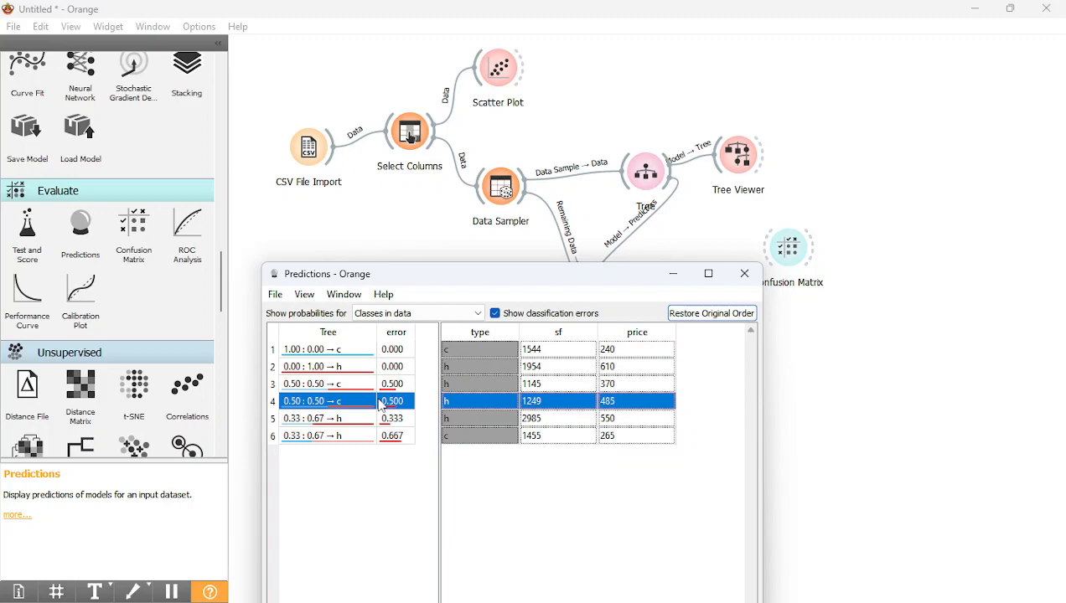
click(745, 275)
Place the Confusion Matrix widget beside Predictions and connect the Evaluation Results output of Predictions to it
drag(792, 260, 776, 305)
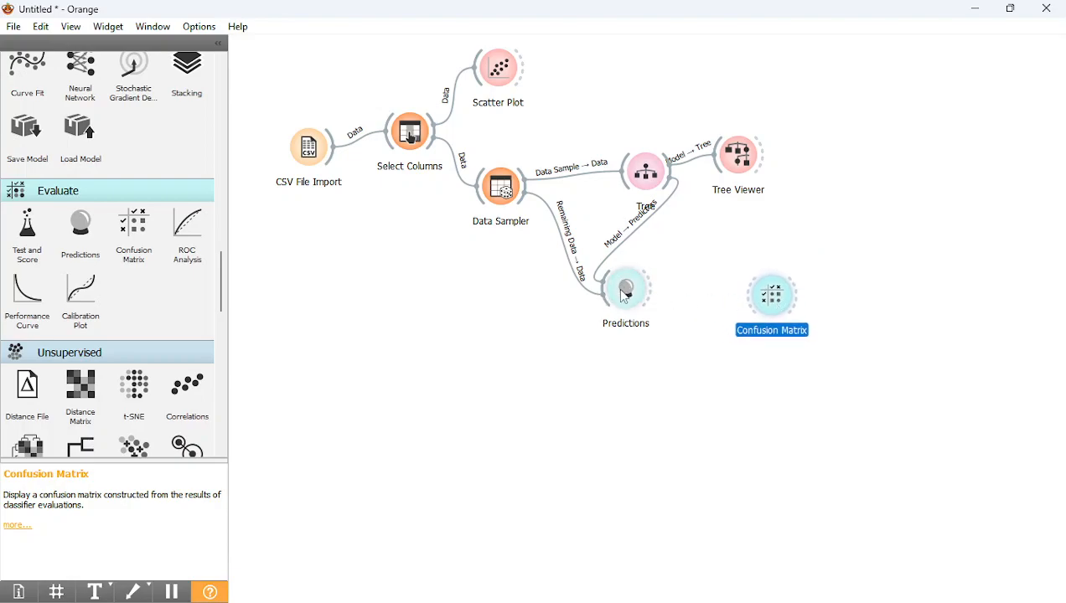
mouse_move(623, 295)
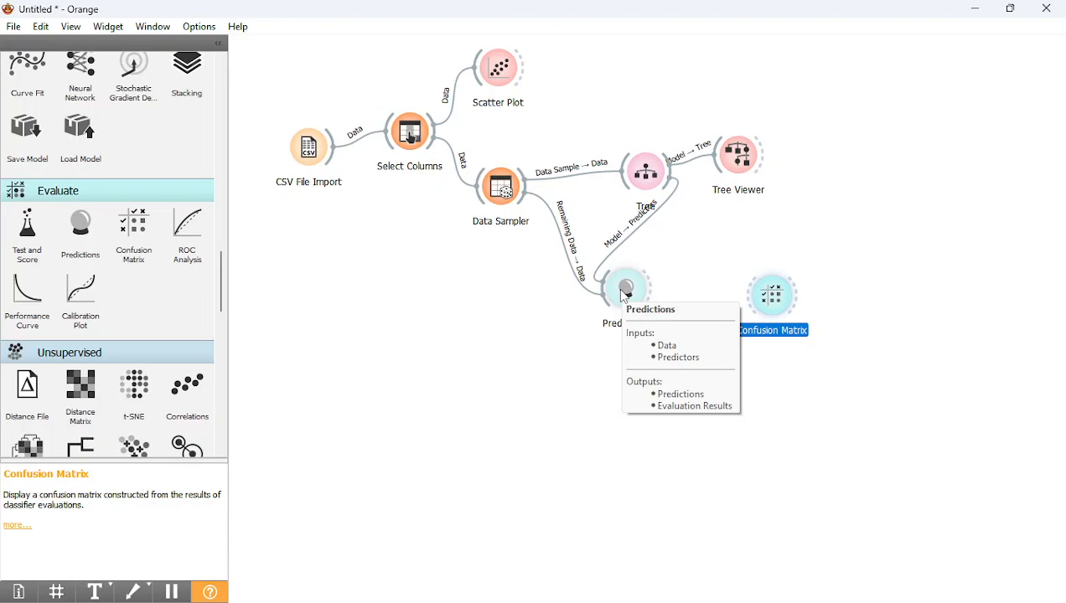
click(651, 293)
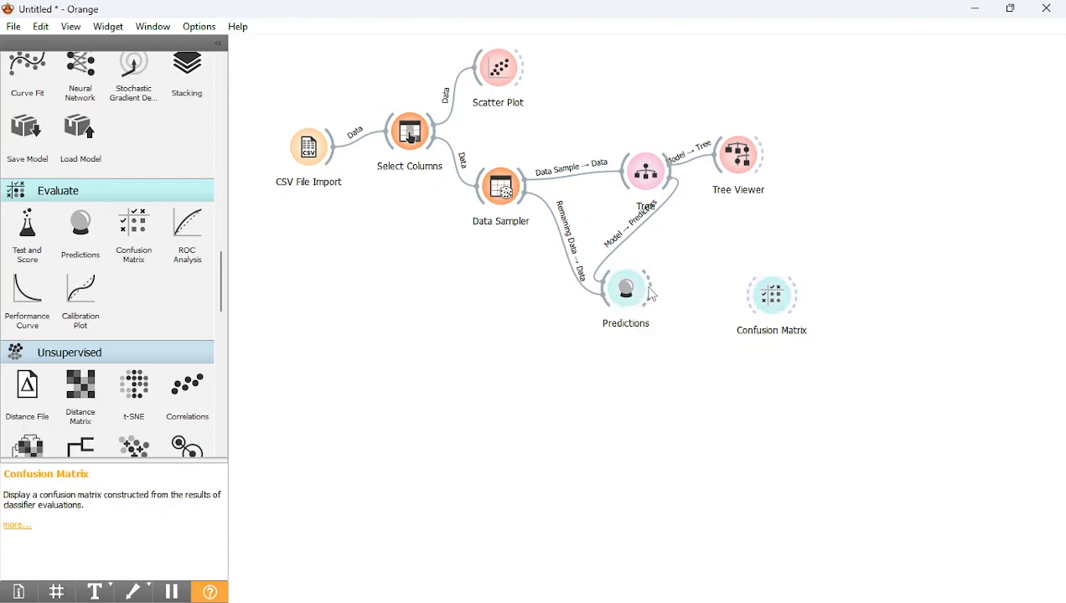
drag(651, 295, 745, 300)
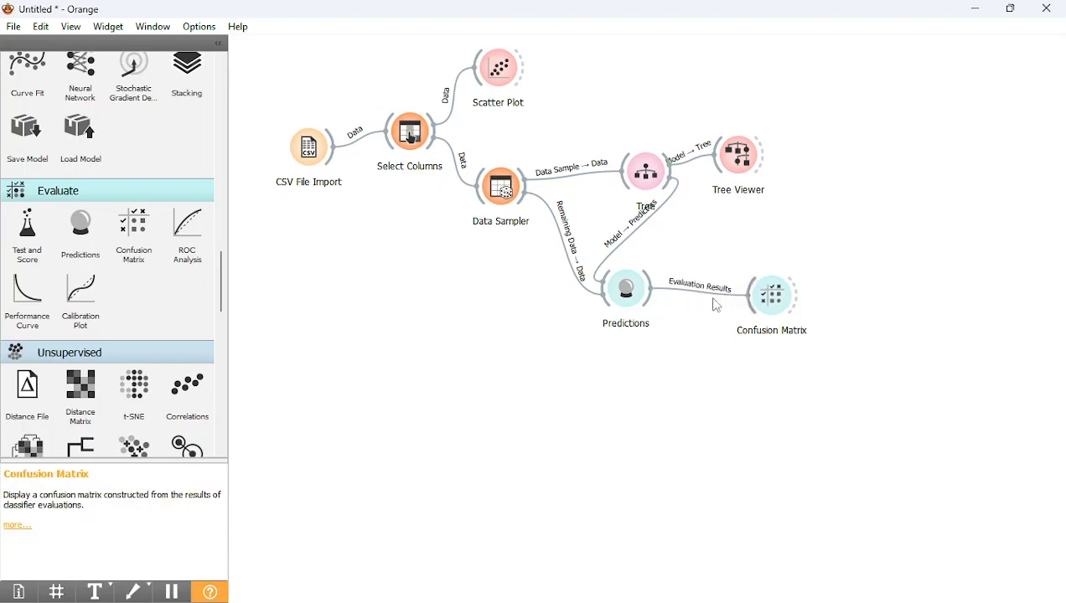
Check the Predictions table and close it, open the Confusion Matrix, and move its window off the workflow widgets
double_click(618, 305)
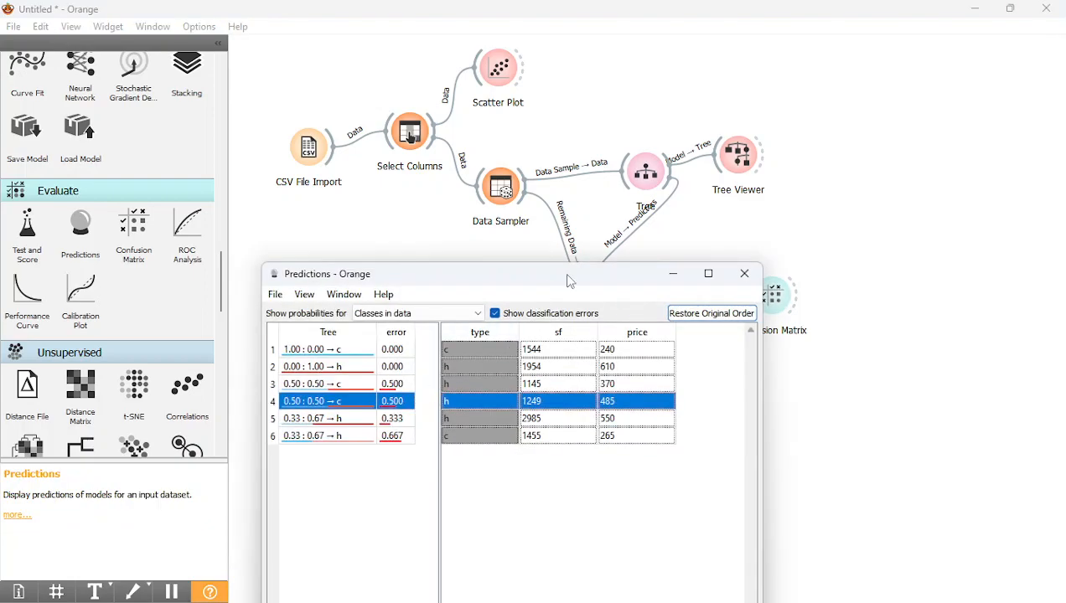
click(745, 277)
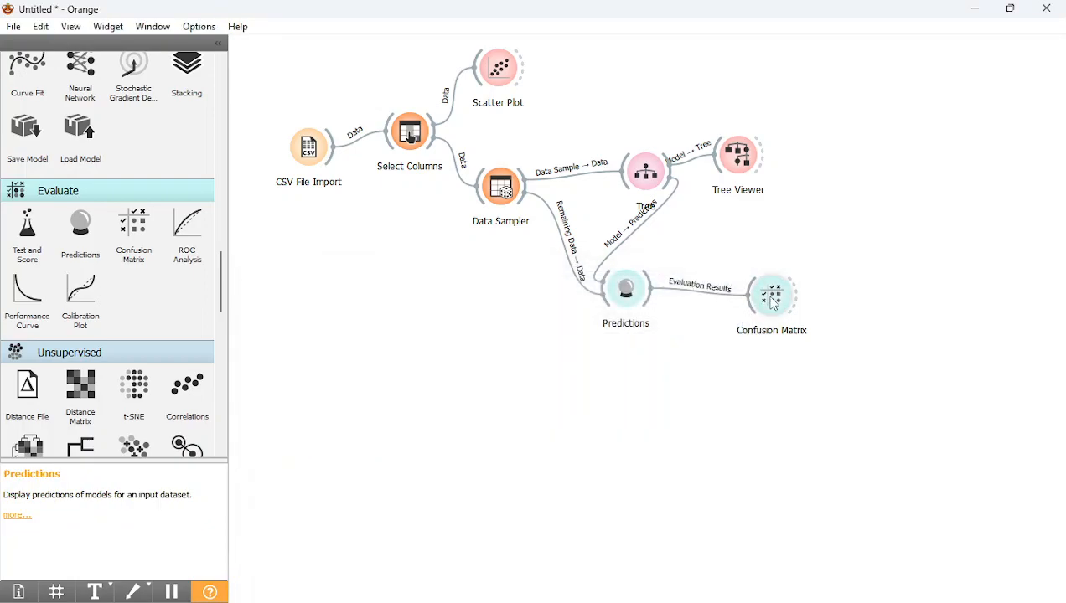
click(772, 304)
double_click(772, 303)
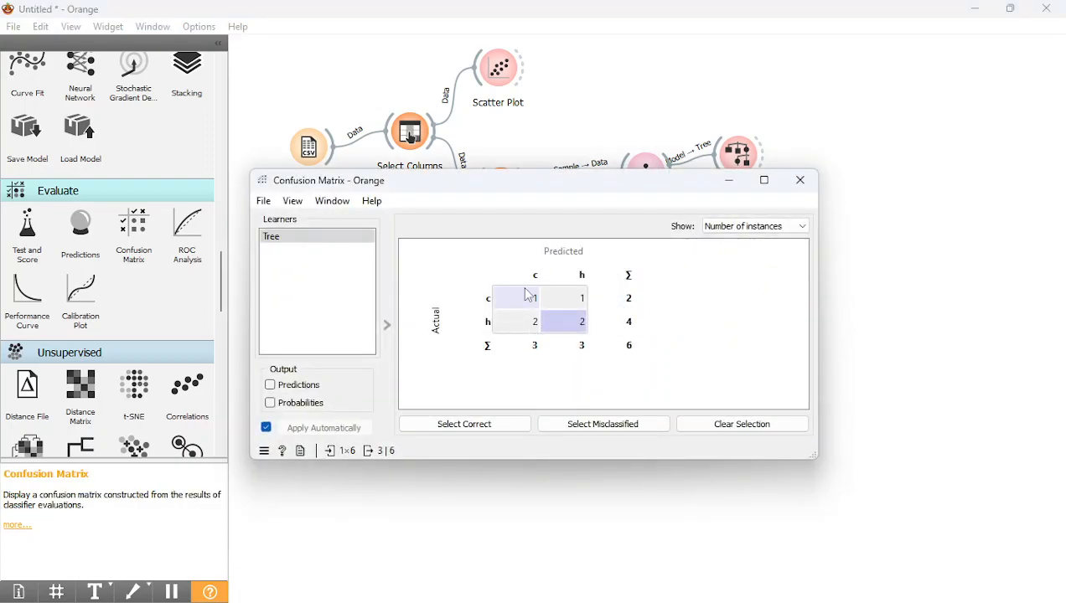
drag(651, 190, 366, 79)
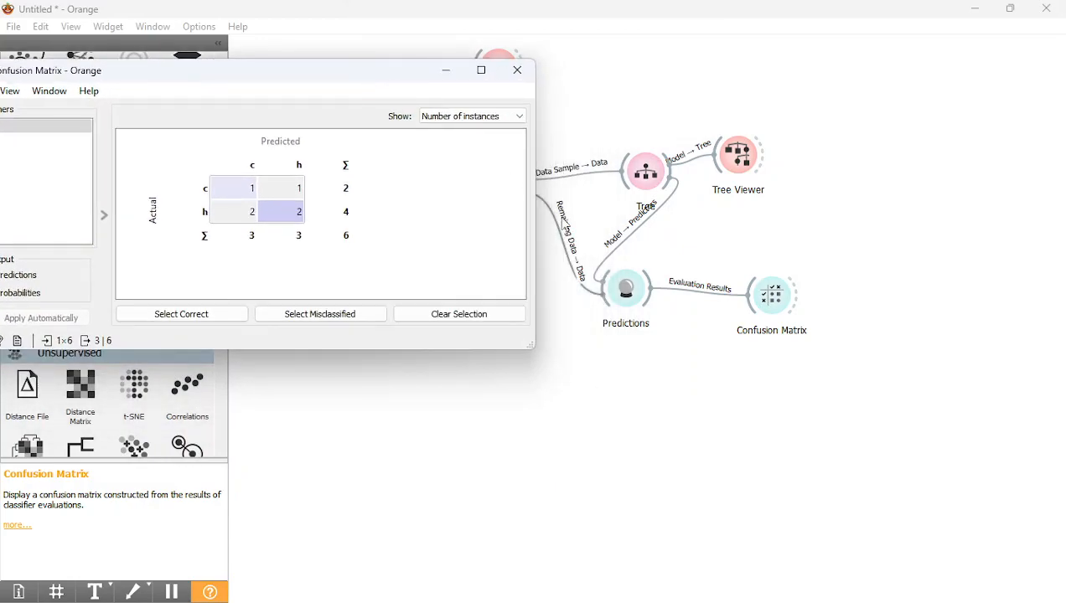
Open Predictions, examine rows 6, 4 and 3 against the actual types, and close it
double_click(642, 287)
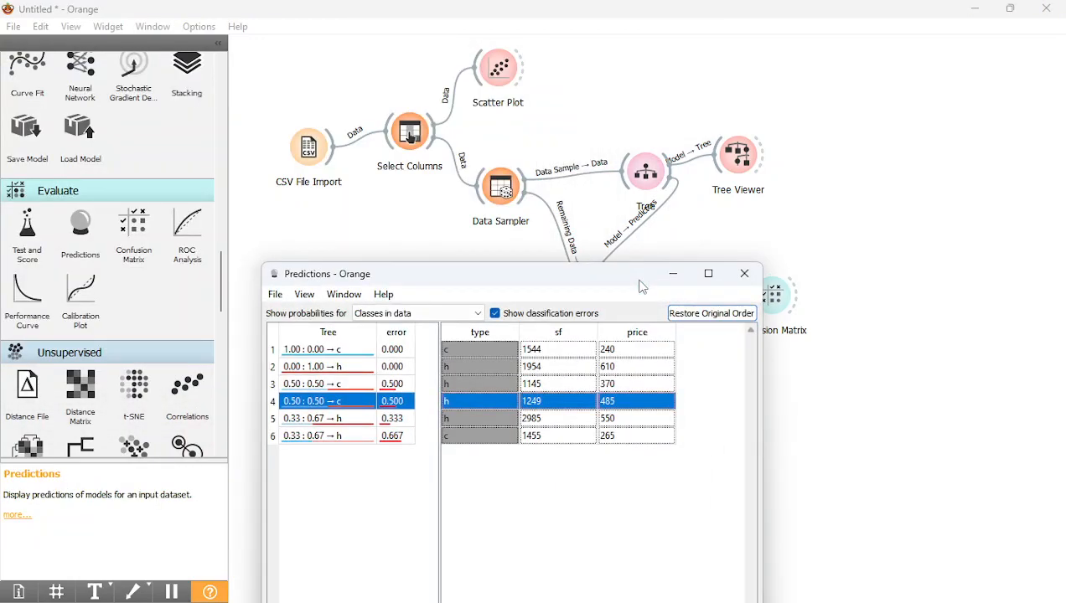
click(346, 437)
click(352, 403)
click(358, 386)
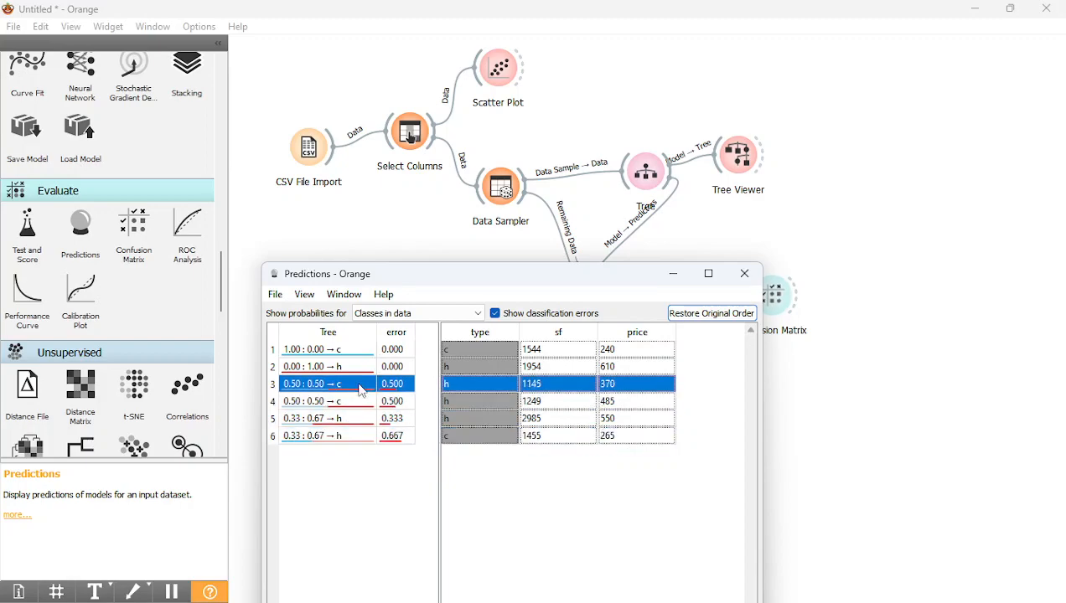
click(741, 275)
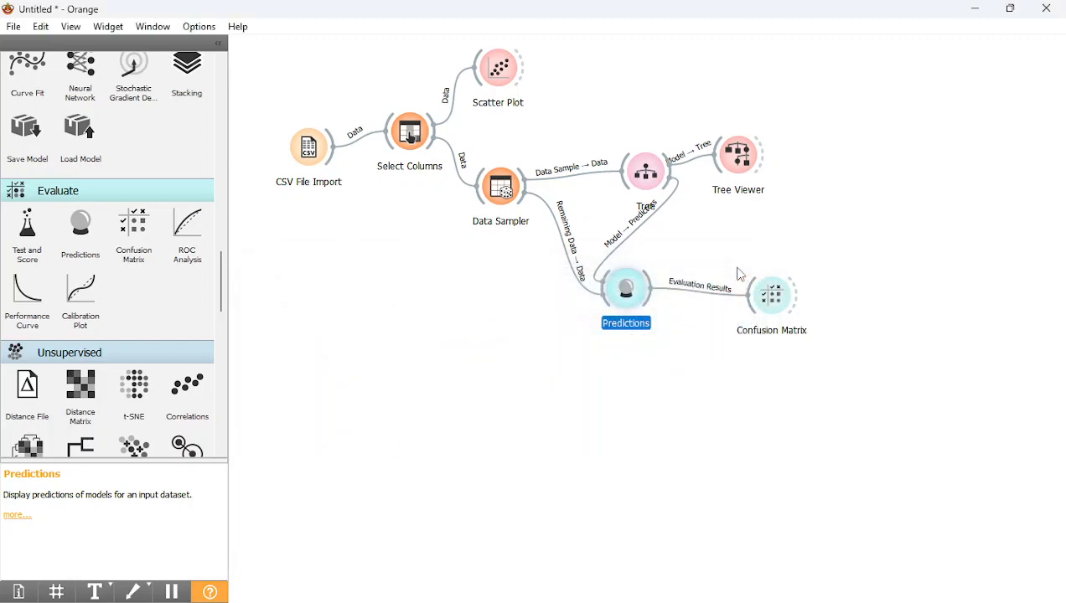
Review the Tree model's Confusion Matrix once more with its window moved lower, and close it
double_click(777, 295)
drag(323, 76, 348, 295)
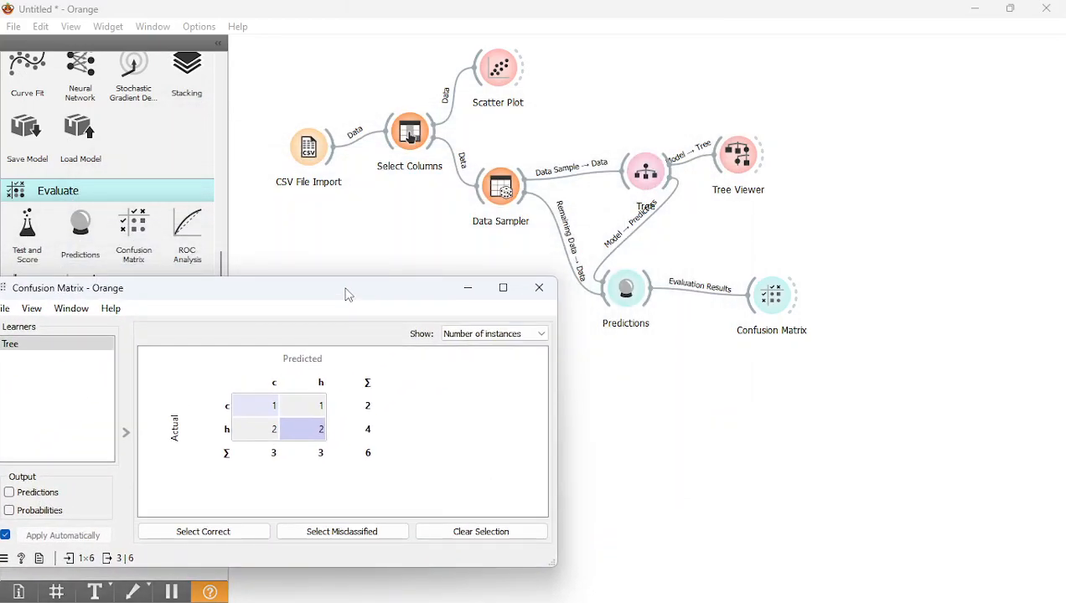
click(539, 288)
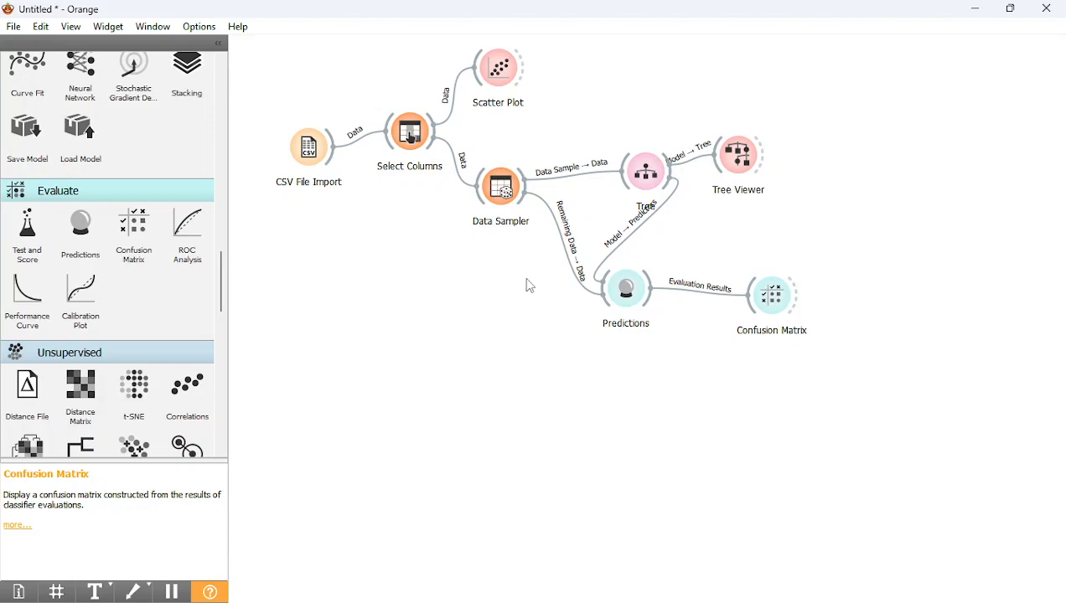
Draw a new 70% sample in Data Sampler and check the refreshed Confusion Matrix
double_click(508, 197)
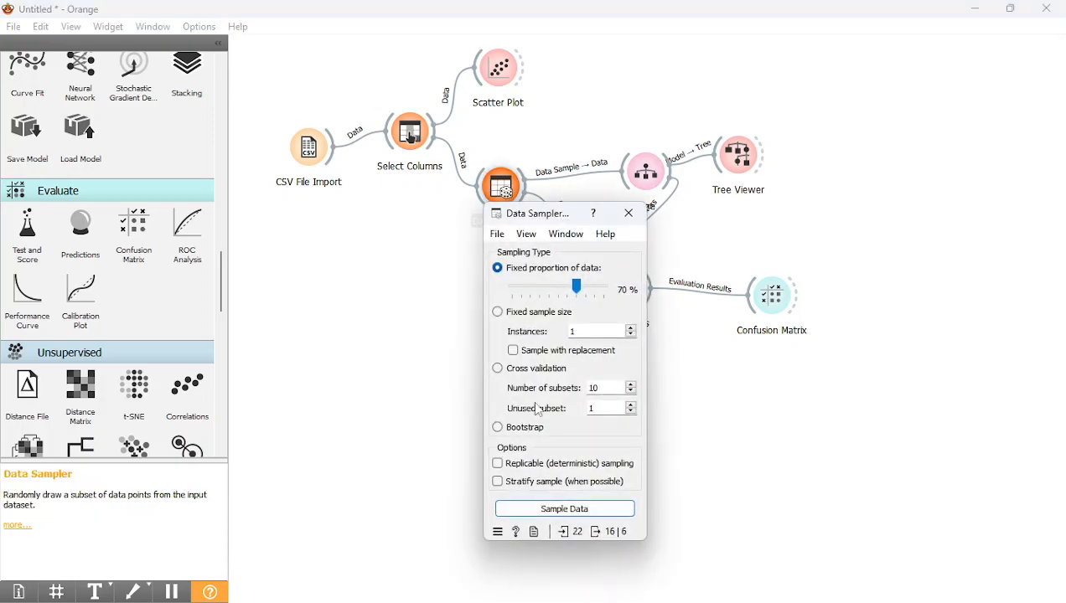
click(536, 509)
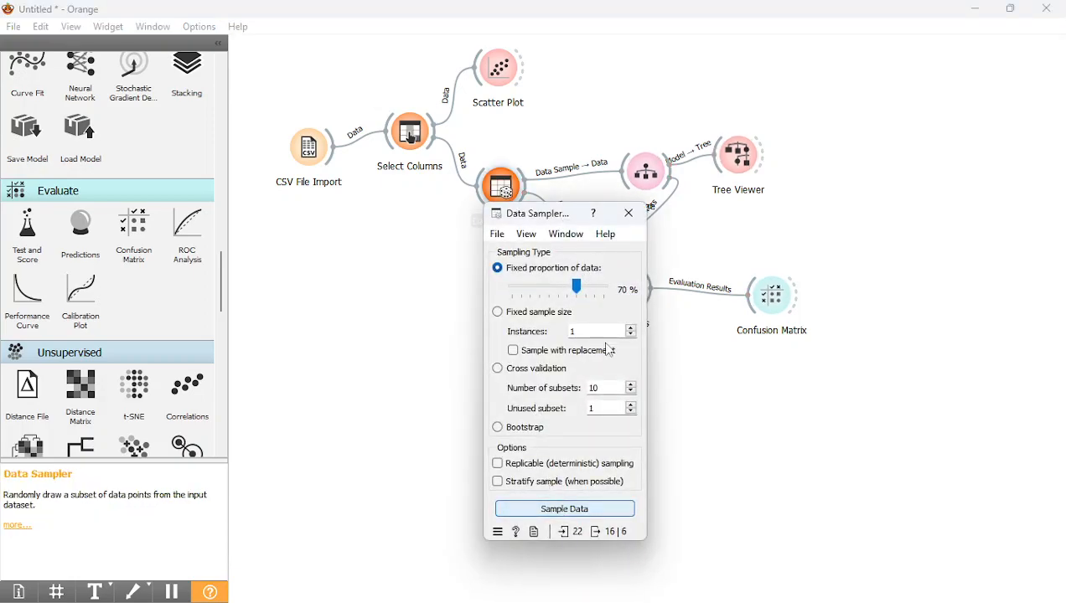
click(629, 213)
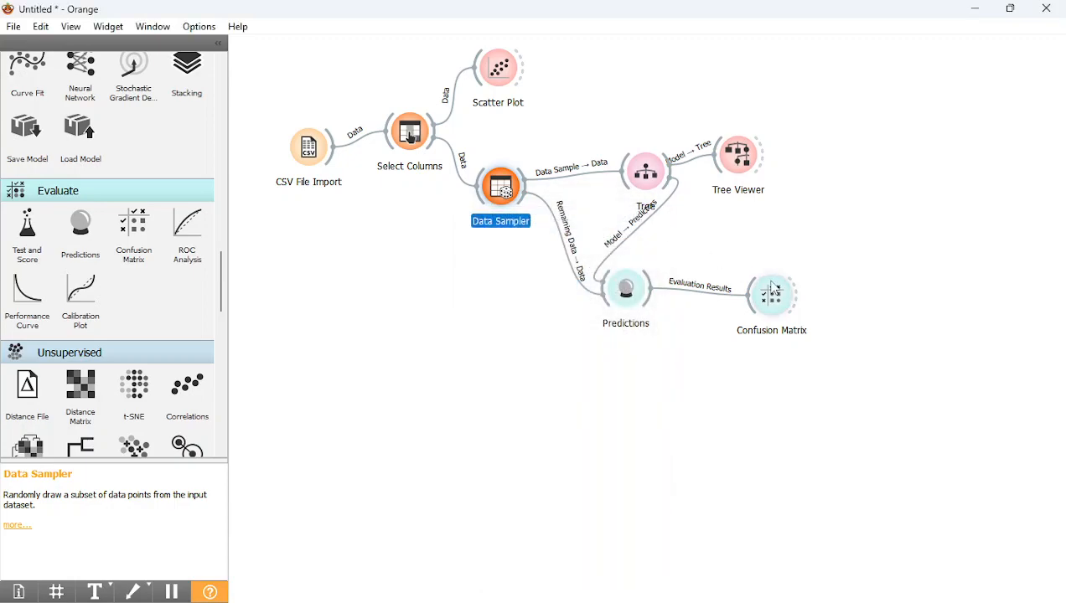
double_click(771, 293)
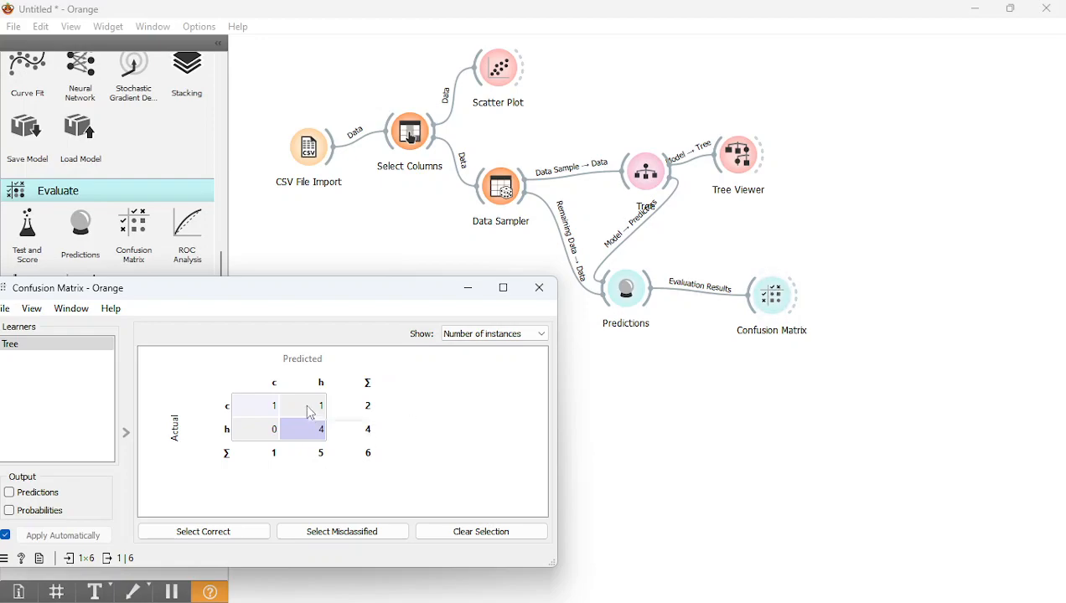
click(539, 288)
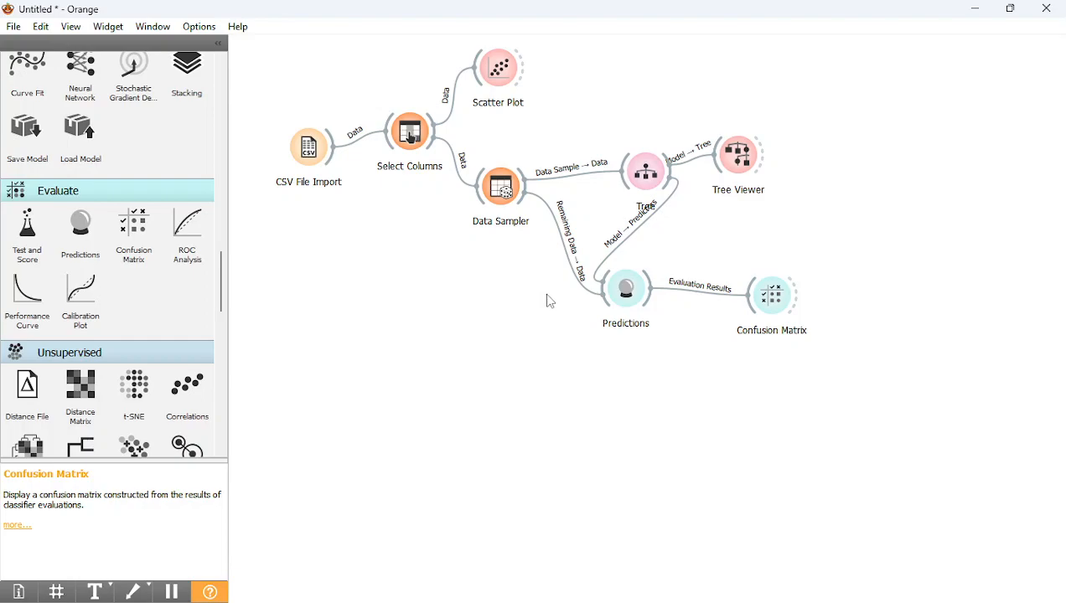
Open Predictions, widen the Tree column to show the predicted classes, examine row 3, and close it
double_click(630, 289)
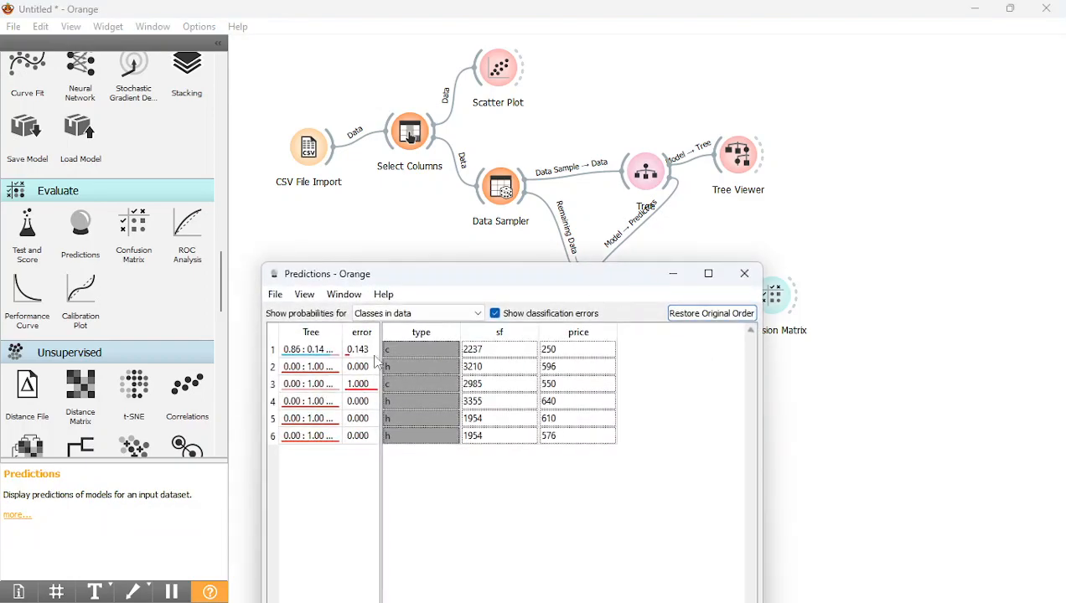
drag(345, 331, 382, 334)
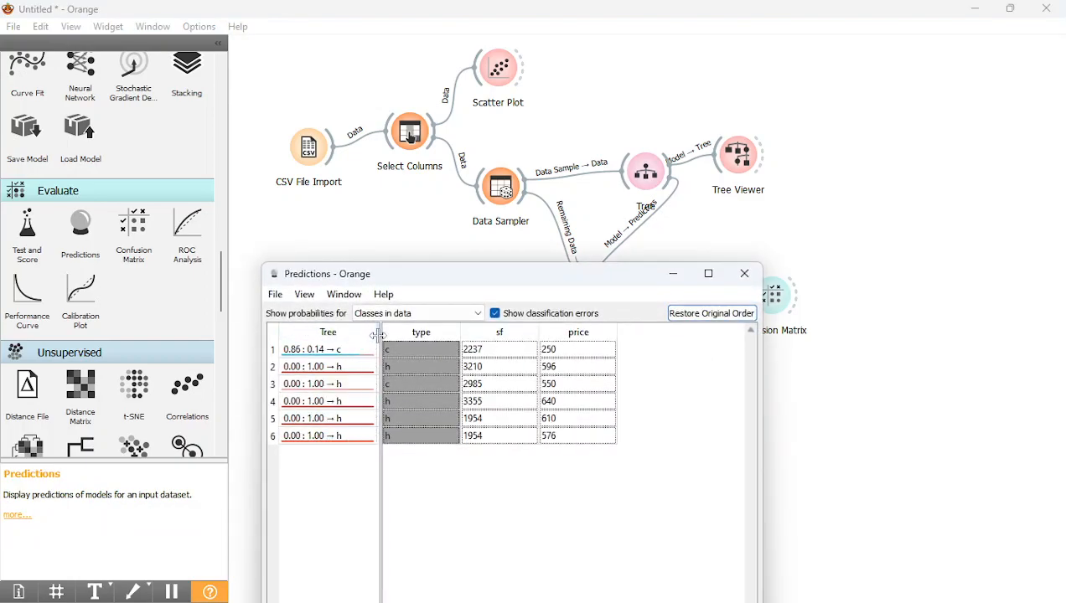
click(347, 389)
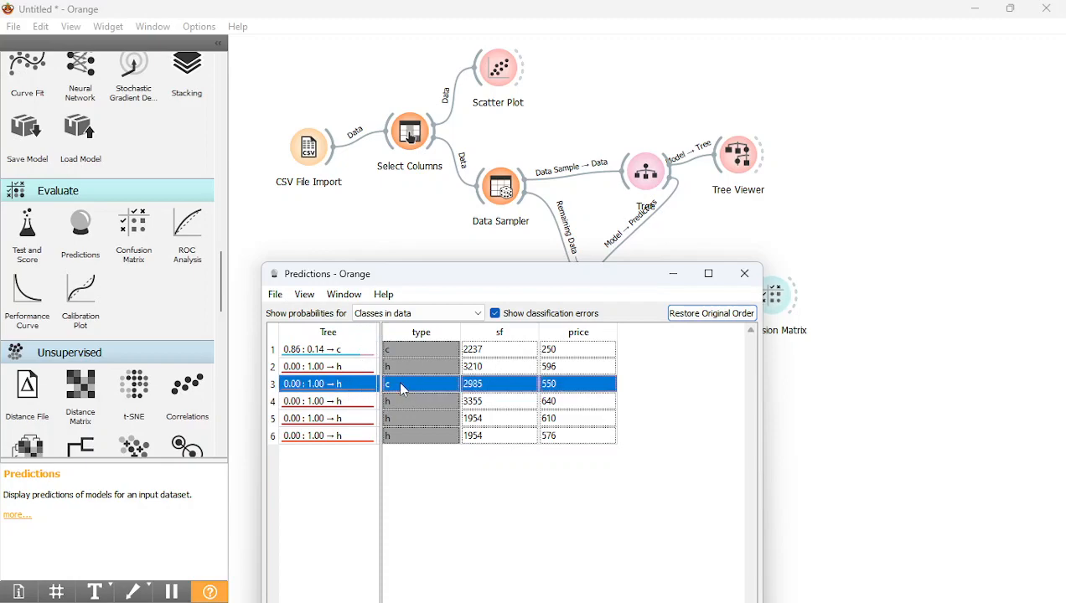
click(743, 273)
Select the Confusion Matrix cell for actual c predicted as h, and close the matrix
click(759, 297)
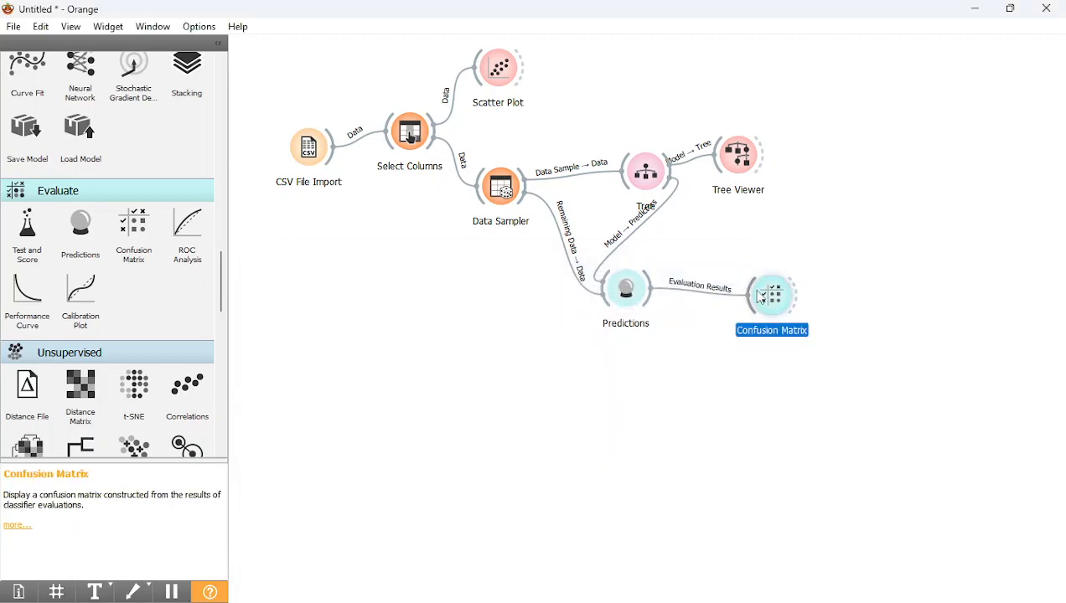
double_click(759, 296)
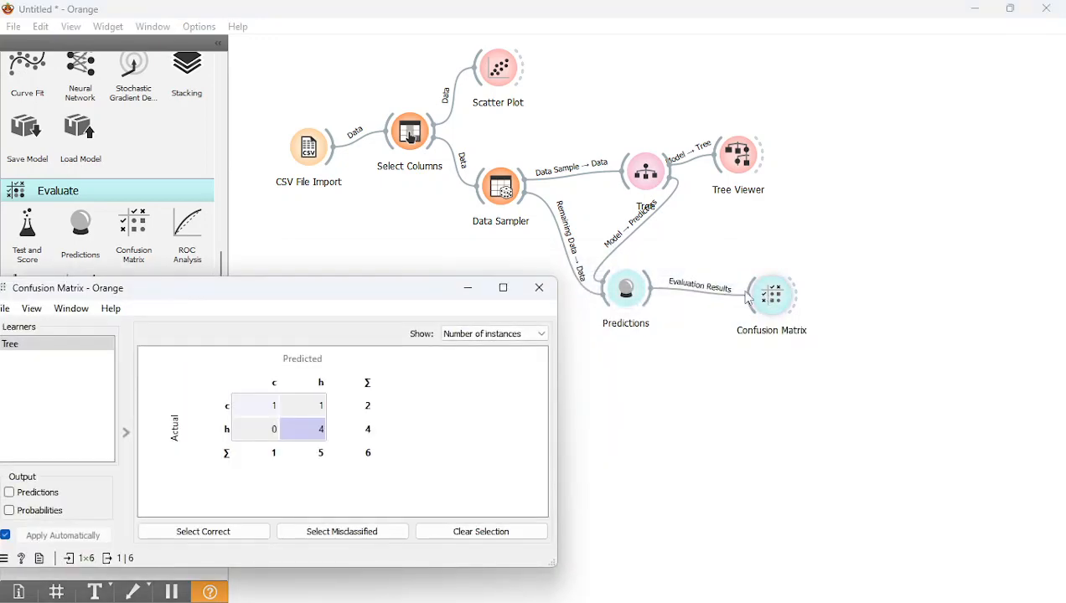
click(308, 410)
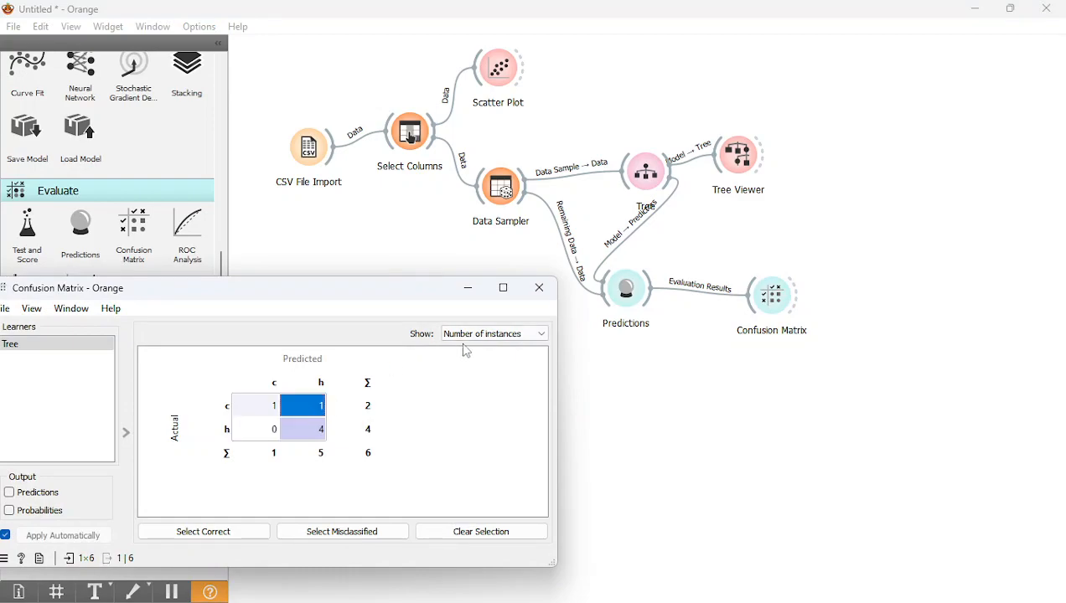
click(538, 287)
Open Predictions in a maximized window, read the Tree model's performance scores, and close it
click(626, 289)
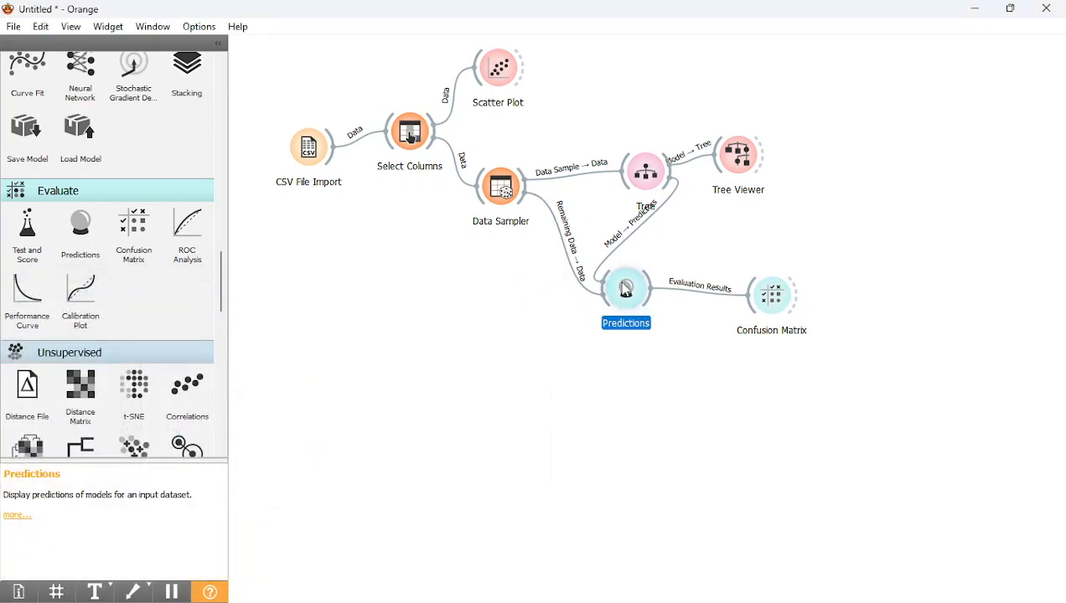
double_click(625, 289)
drag(546, 280, 491, 52)
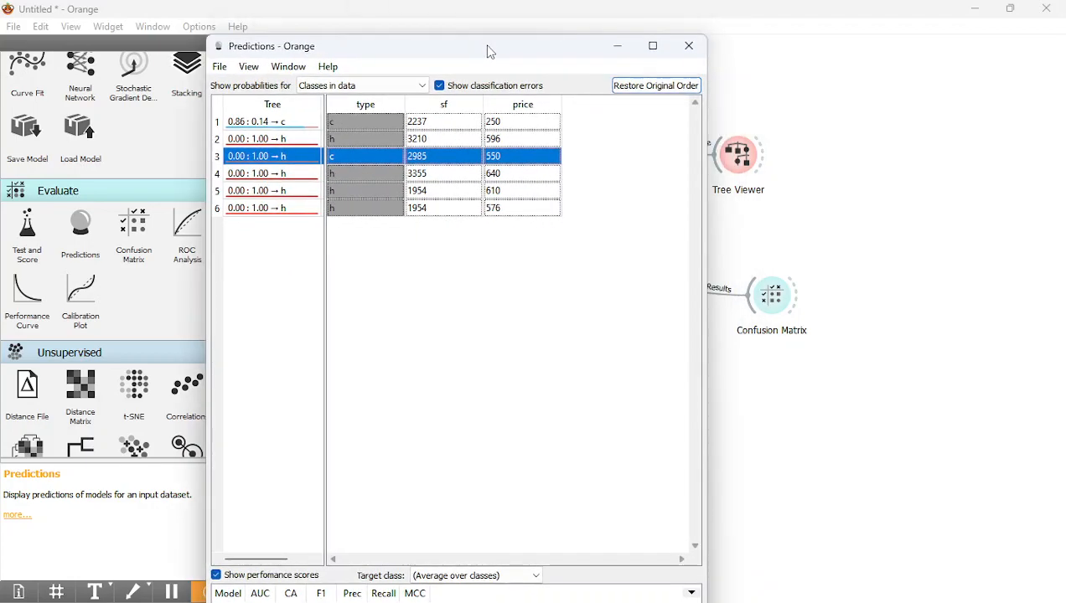
click(653, 46)
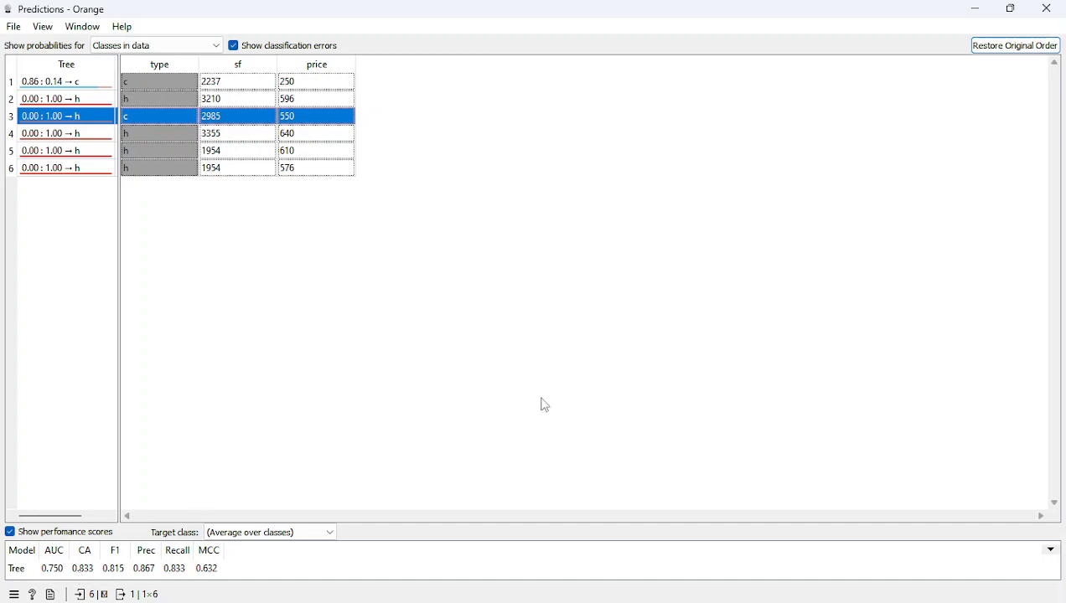
click(1056, 10)
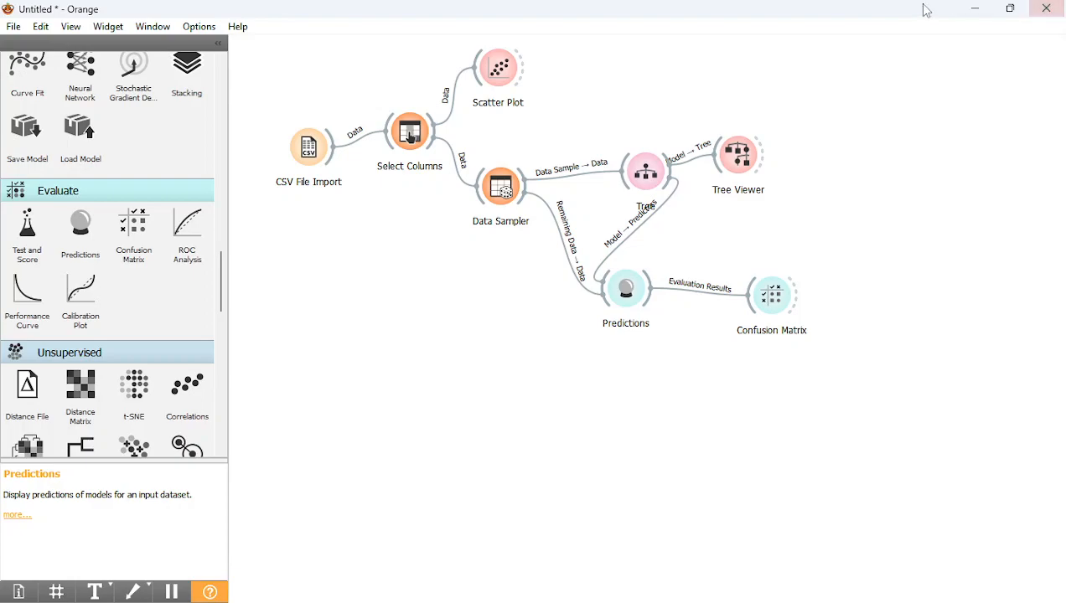
Examine the Tree widget's parameters, switching the "Do not split subsets smaller than" limit off and back on, and close its settings
click(650, 178)
double_click(651, 178)
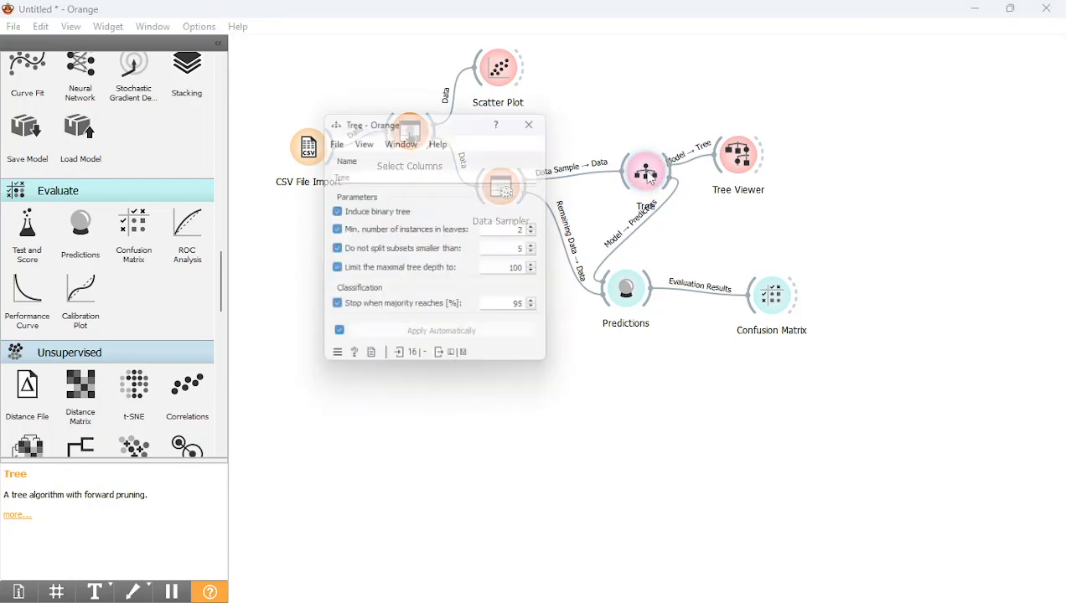
double_click(650, 178)
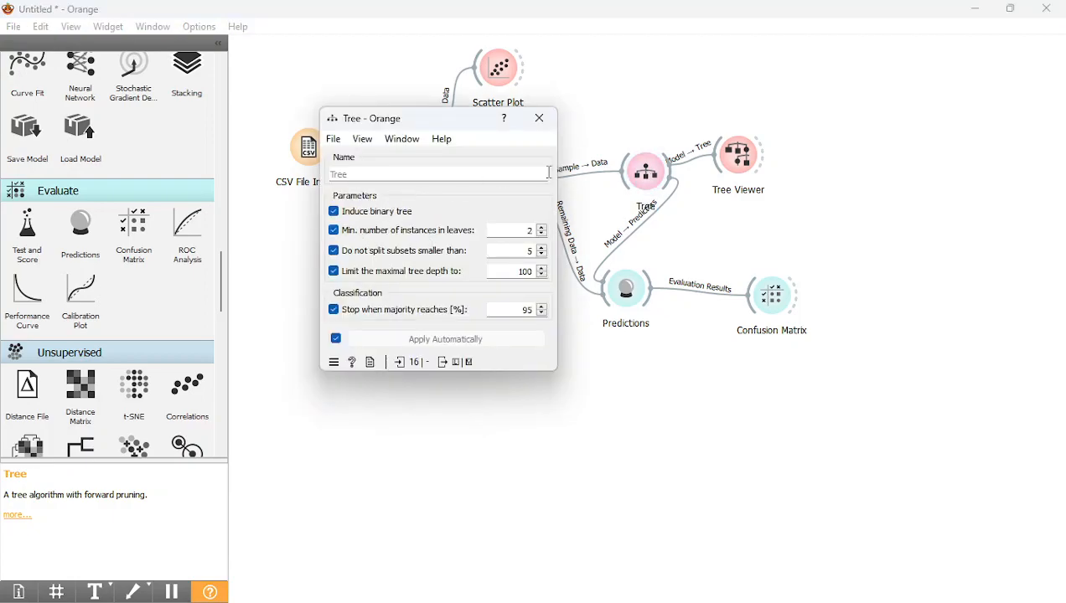
click(539, 119)
double_click(639, 167)
click(387, 251)
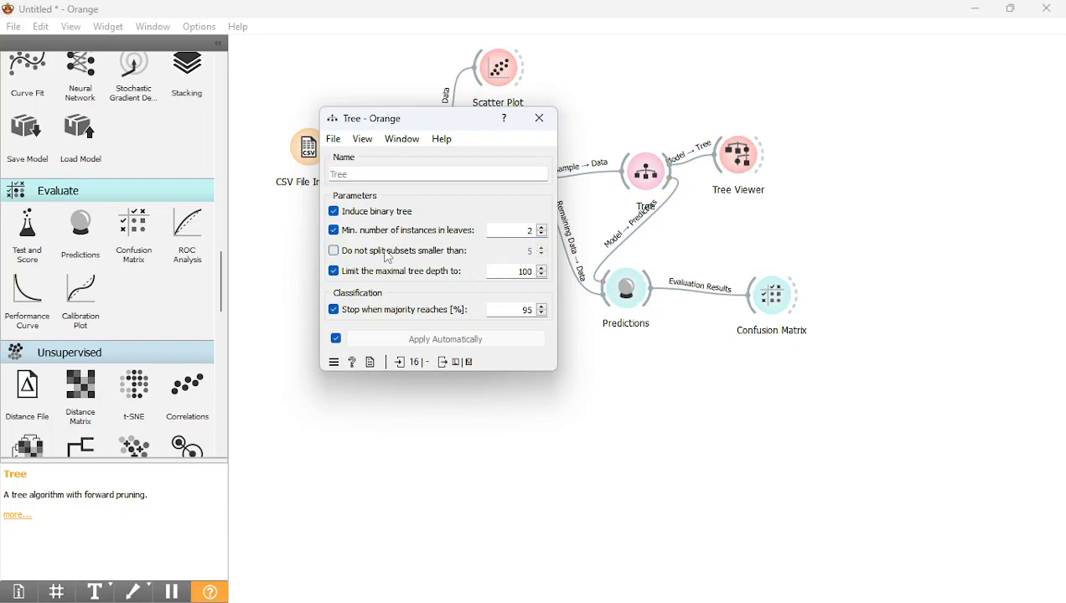
click(335, 256)
click(541, 120)
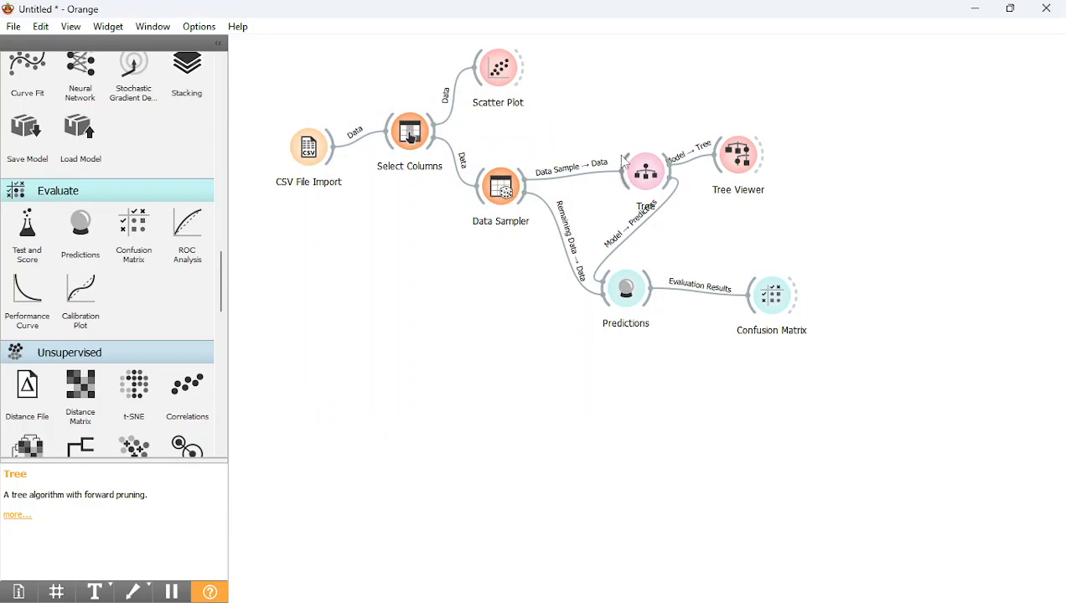
Open the Tree Viewer, reduce its Width setting, and make the edge width Relative to root
double_click(761, 158)
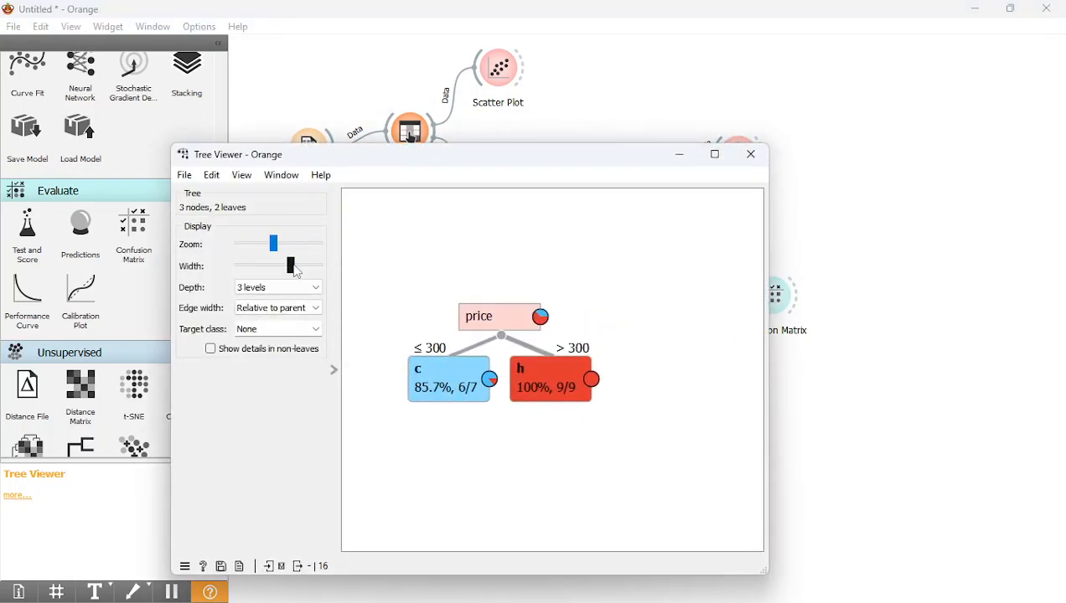
drag(293, 266, 270, 266)
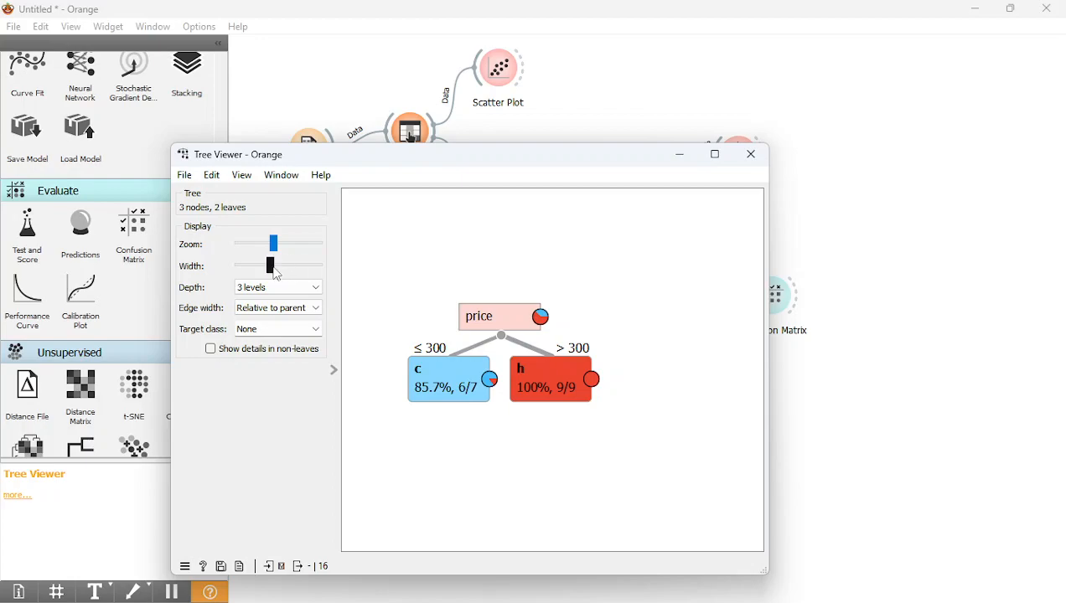
click(278, 310)
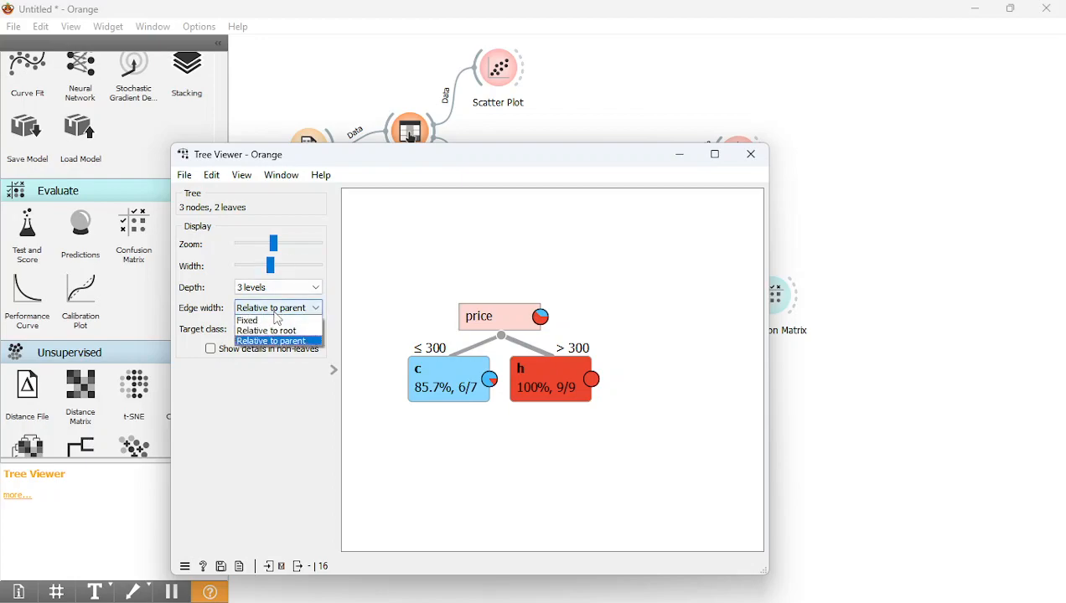
click(274, 331)
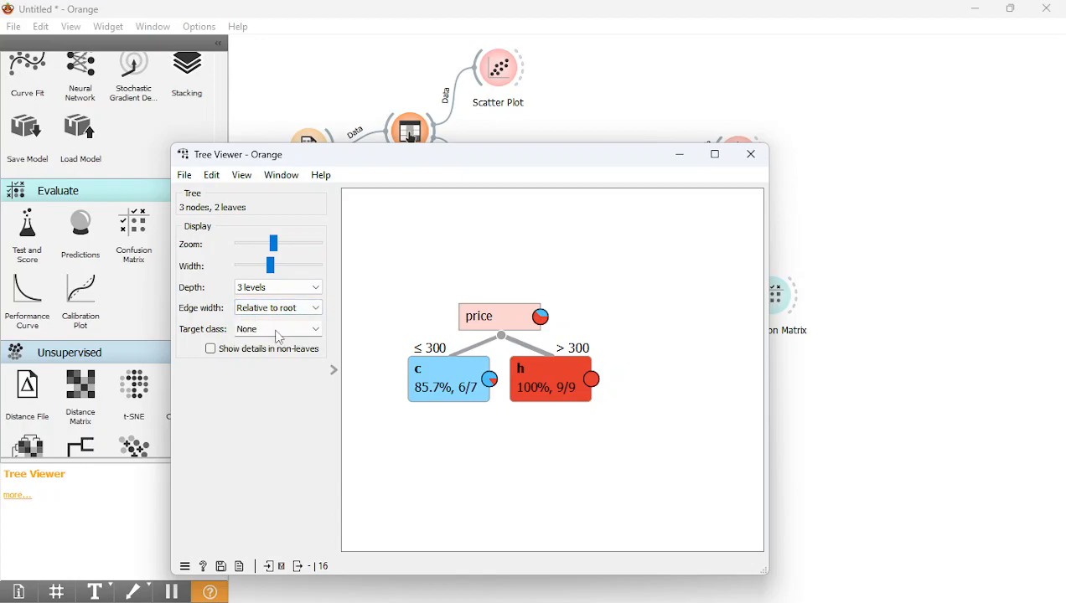
View the tree with target class c and then h, and return the target class to None
click(275, 332)
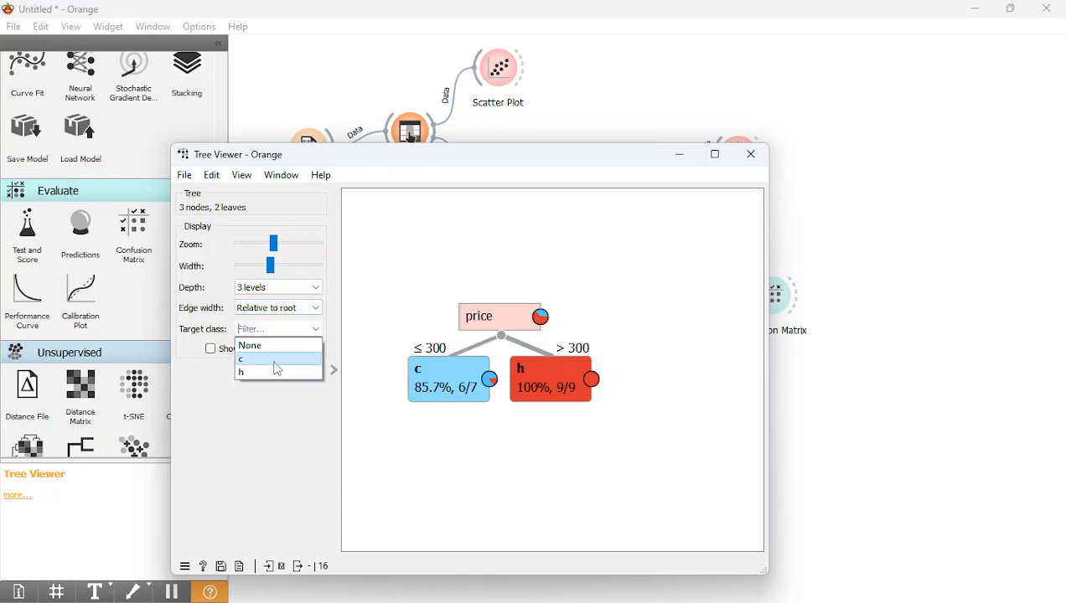
click(277, 360)
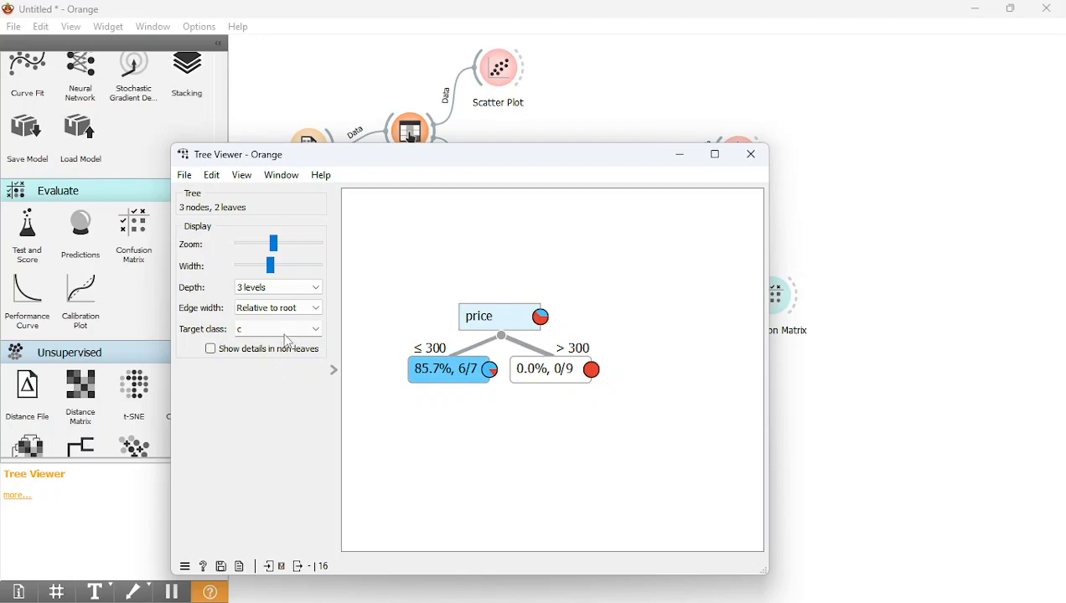
click(287, 329)
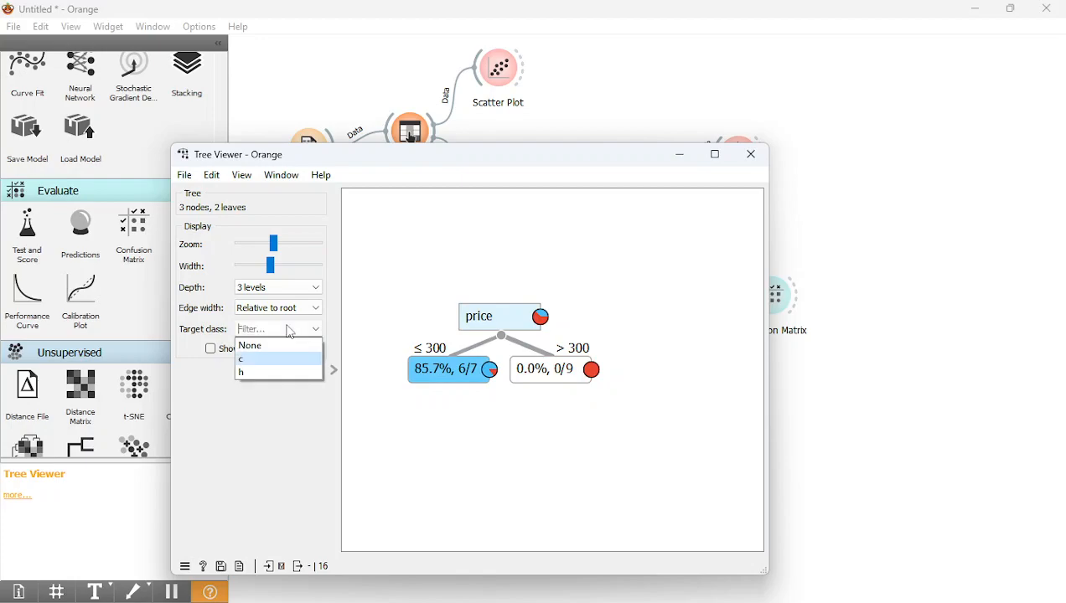
click(276, 374)
click(281, 335)
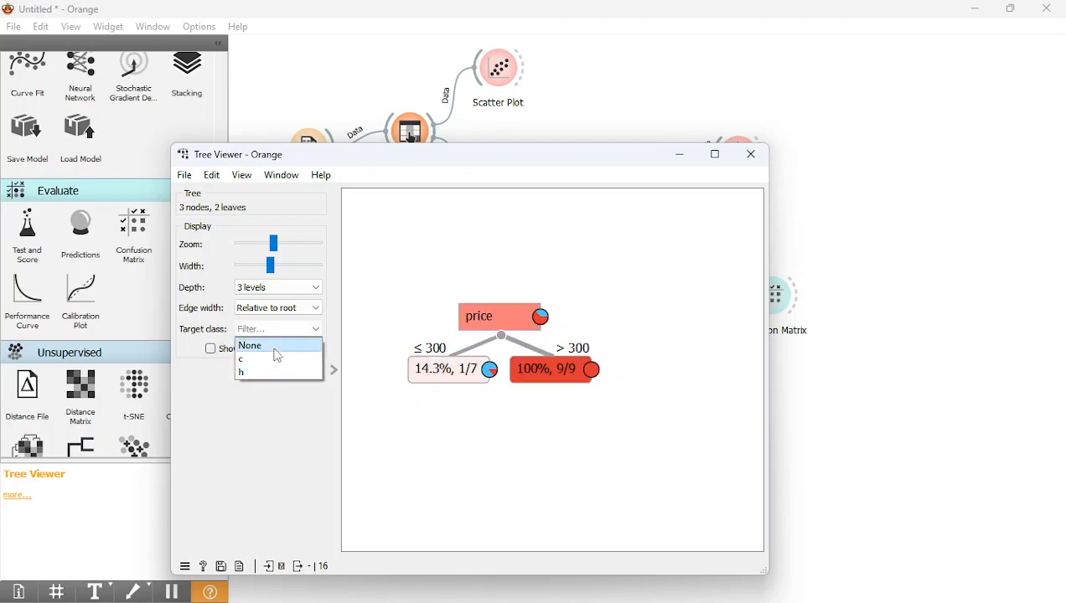
click(277, 346)
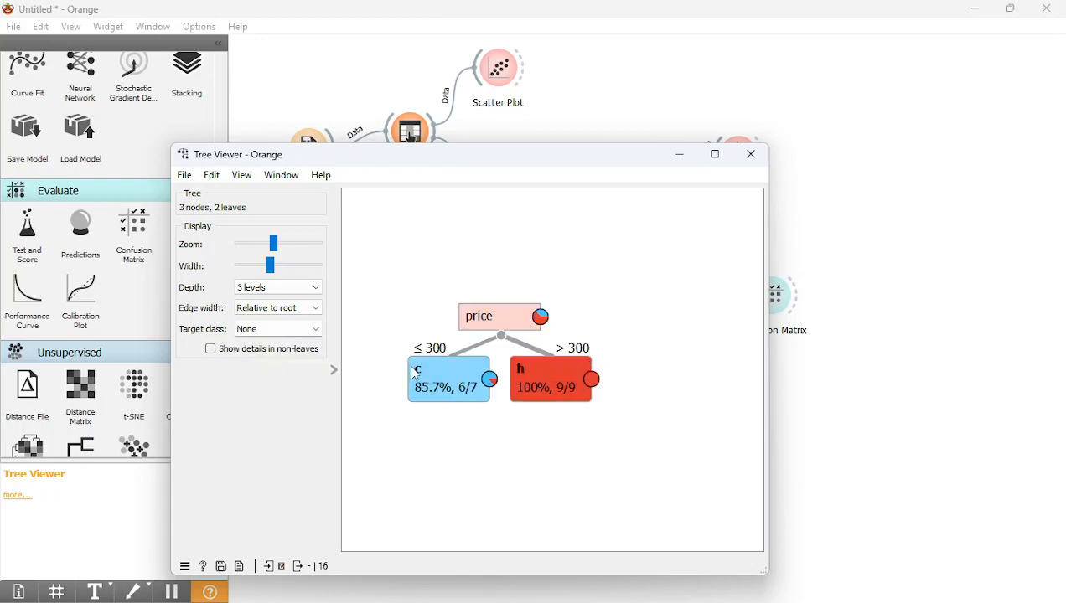
Examine the class distributions of the tree's leaves, set the displayed depth to 4 levels, and close the Tree Viewer
mouse_move(416, 374)
mouse_move(469, 328)
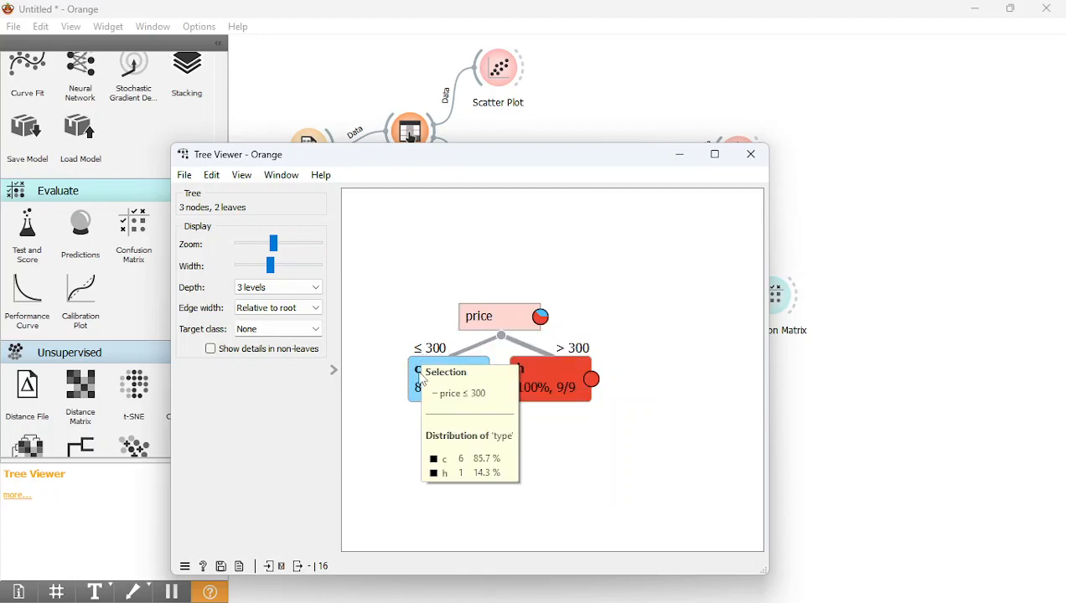
mouse_move(568, 371)
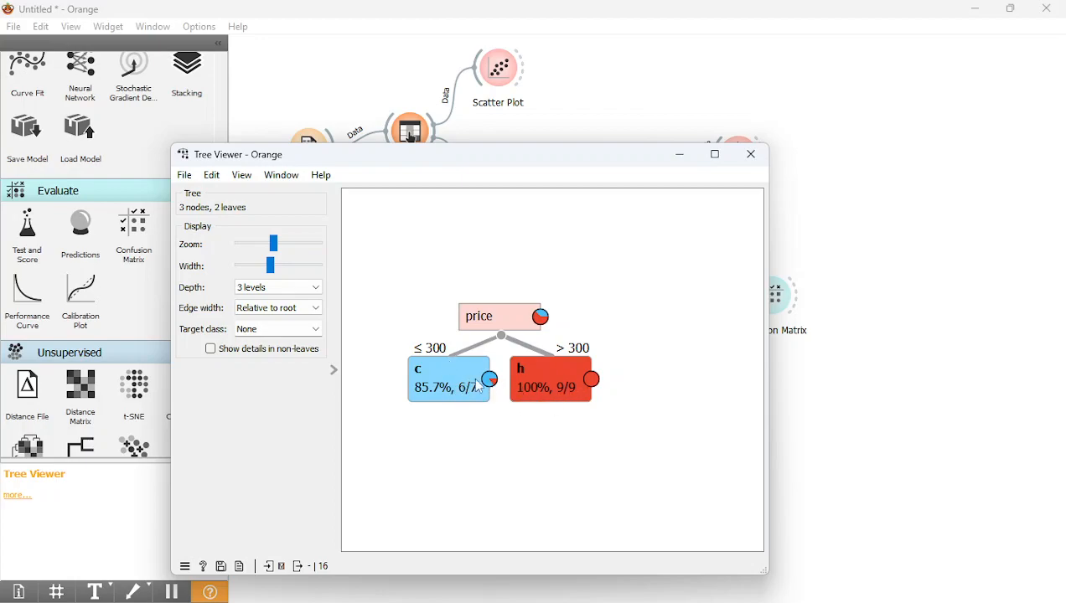
click(297, 288)
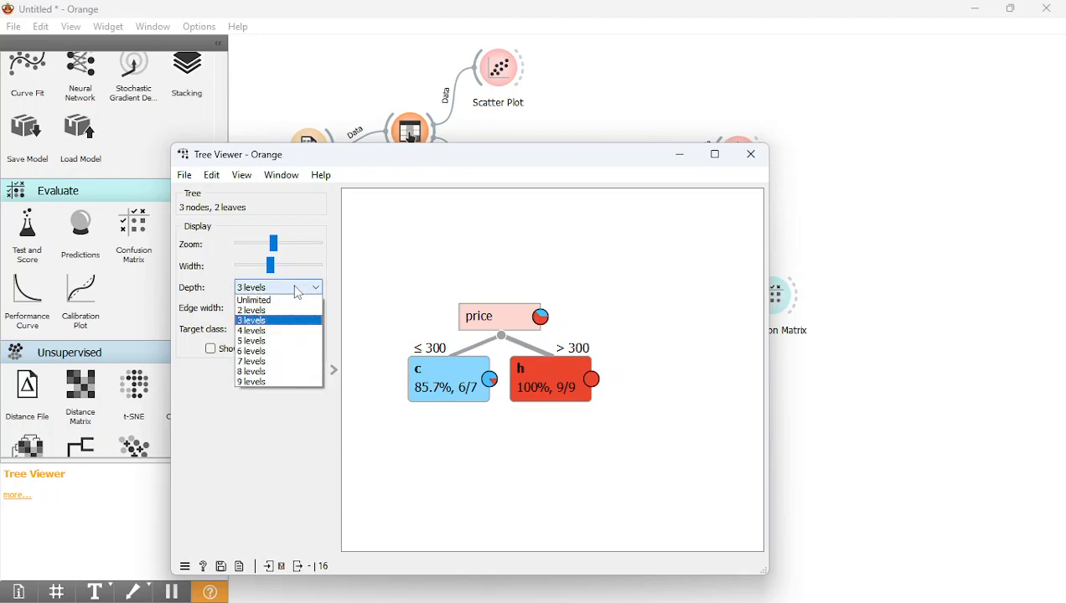
click(286, 331)
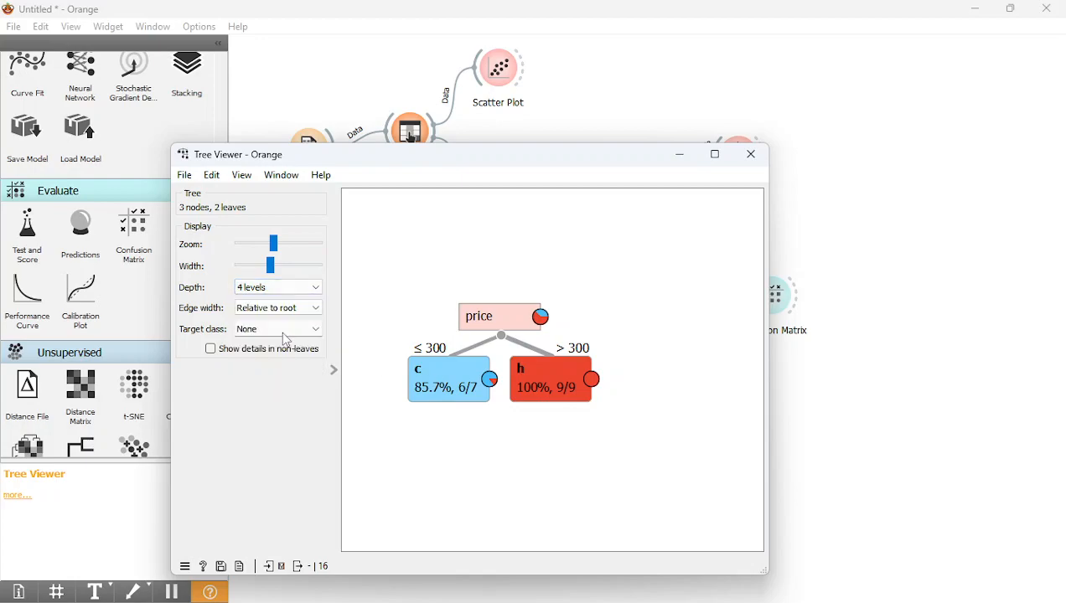
click(764, 163)
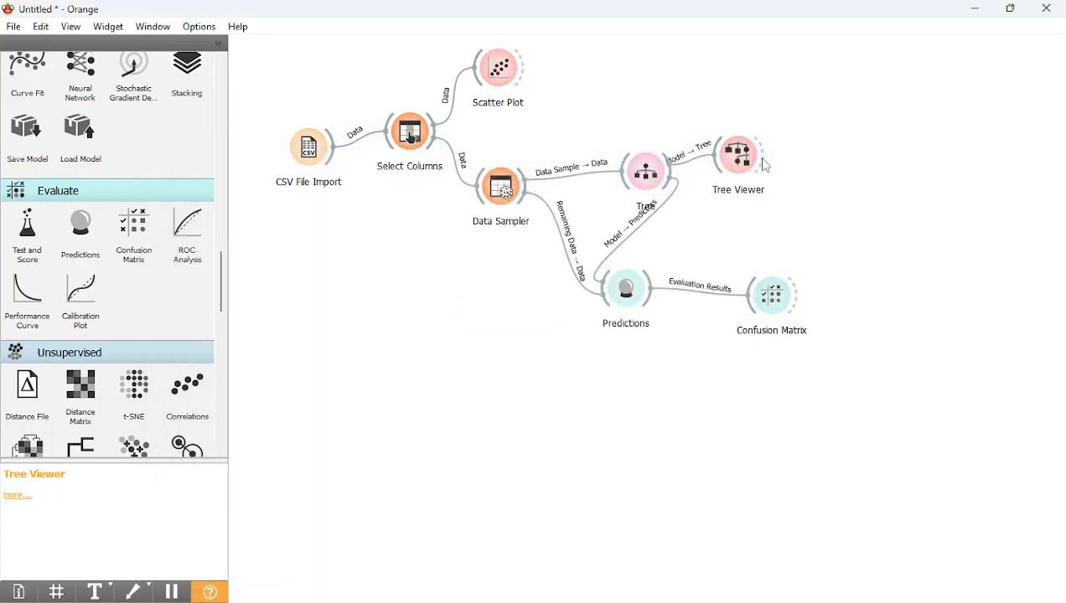
Shift the Predictions widget slightly lower on the canvas, and review the price split and leaves in the Tree Viewer before closing it
drag(638, 300, 629, 314)
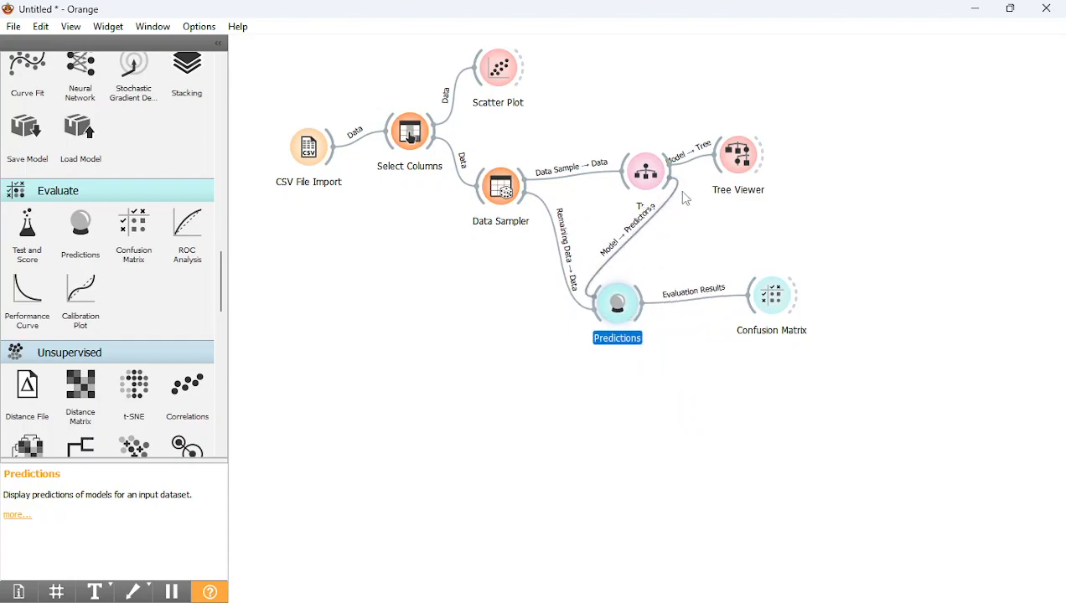
double_click(739, 159)
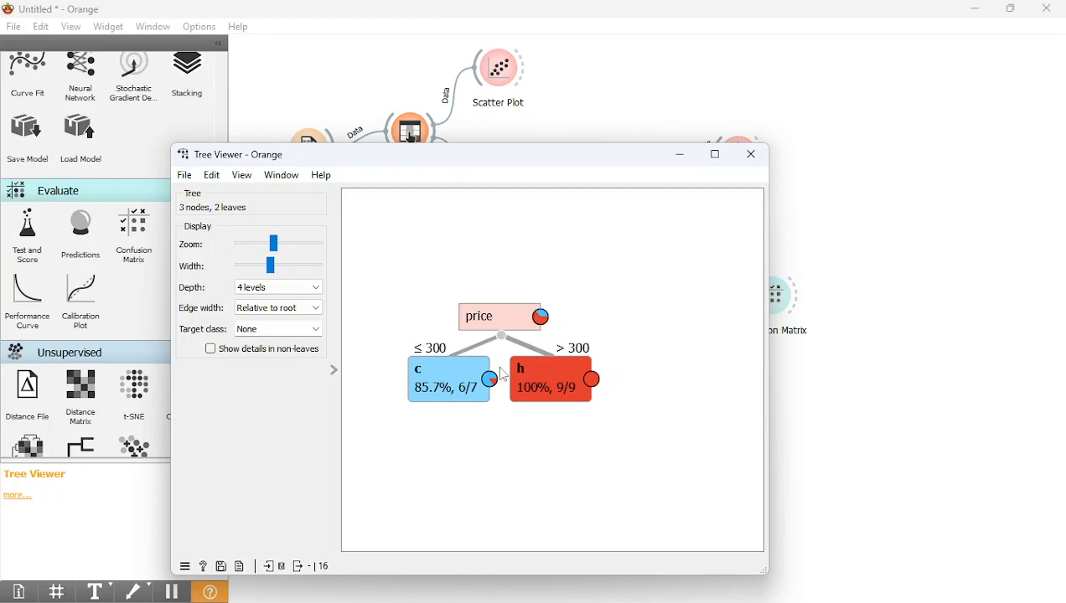
mouse_move(492, 402)
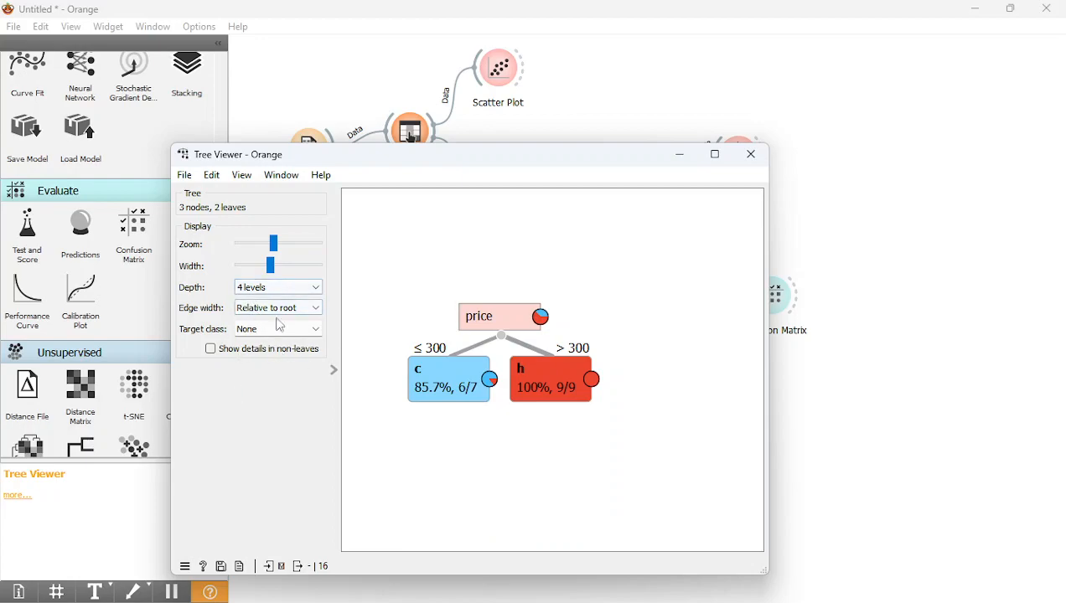
click(750, 156)
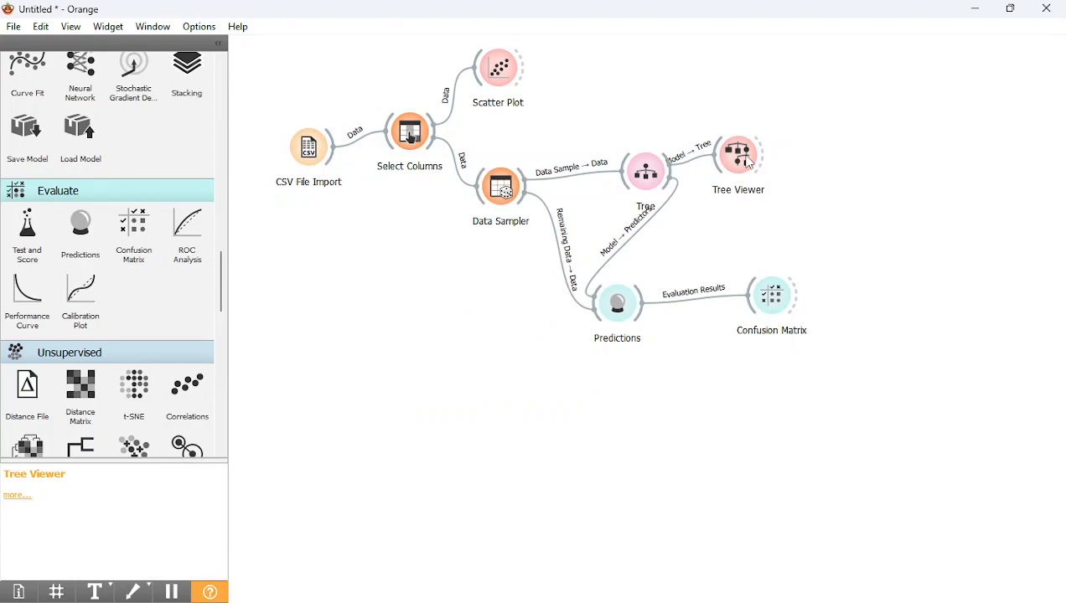
click(746, 165)
double_click(747, 165)
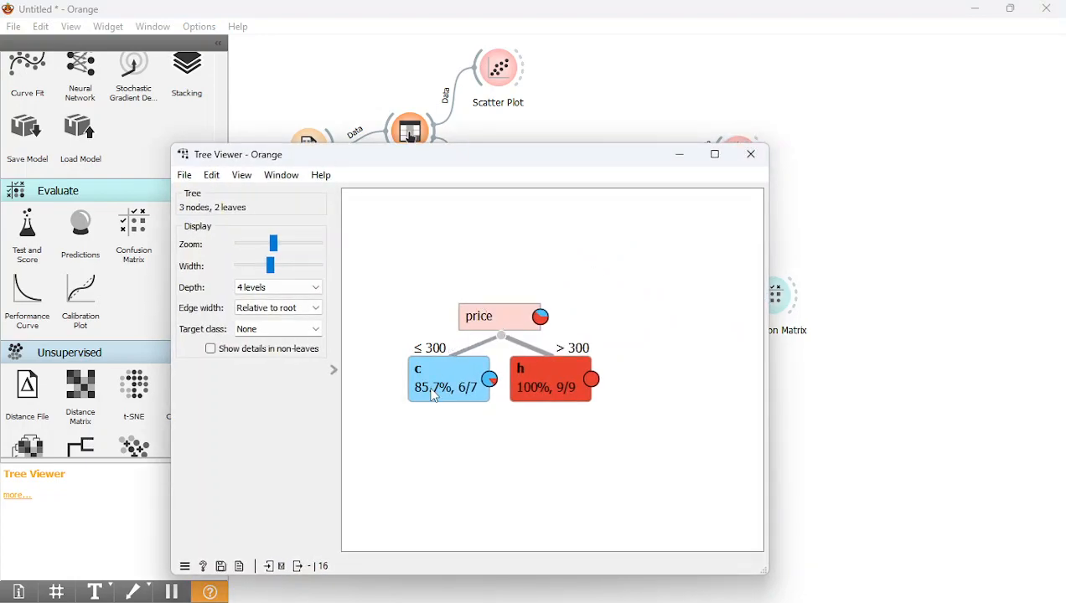
click(751, 155)
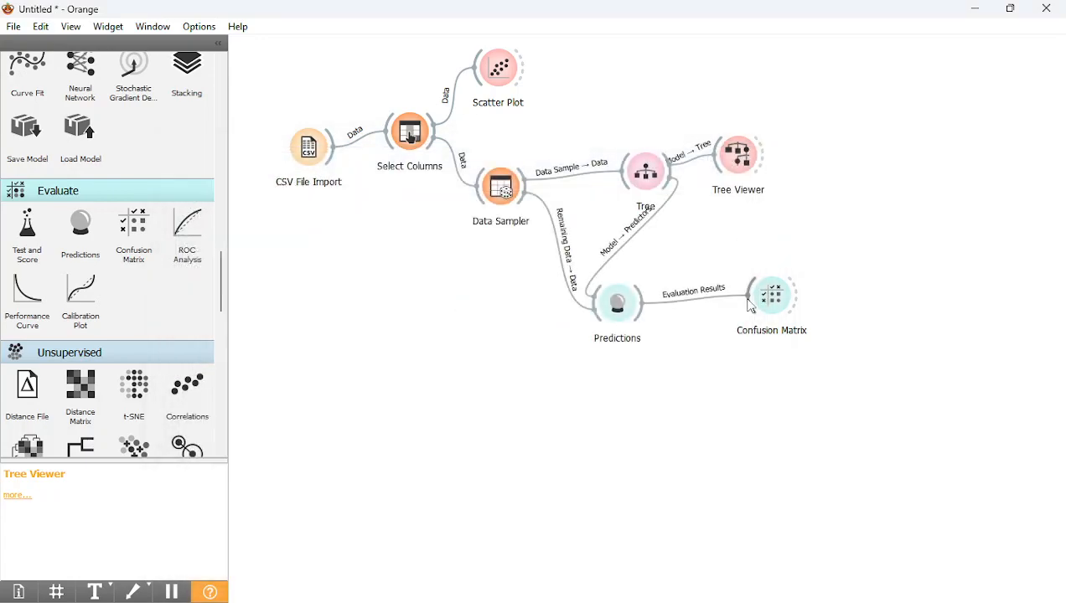
Open Predictions, read the Tree model's classification accuracy among the performance scores, and close it
click(627, 310)
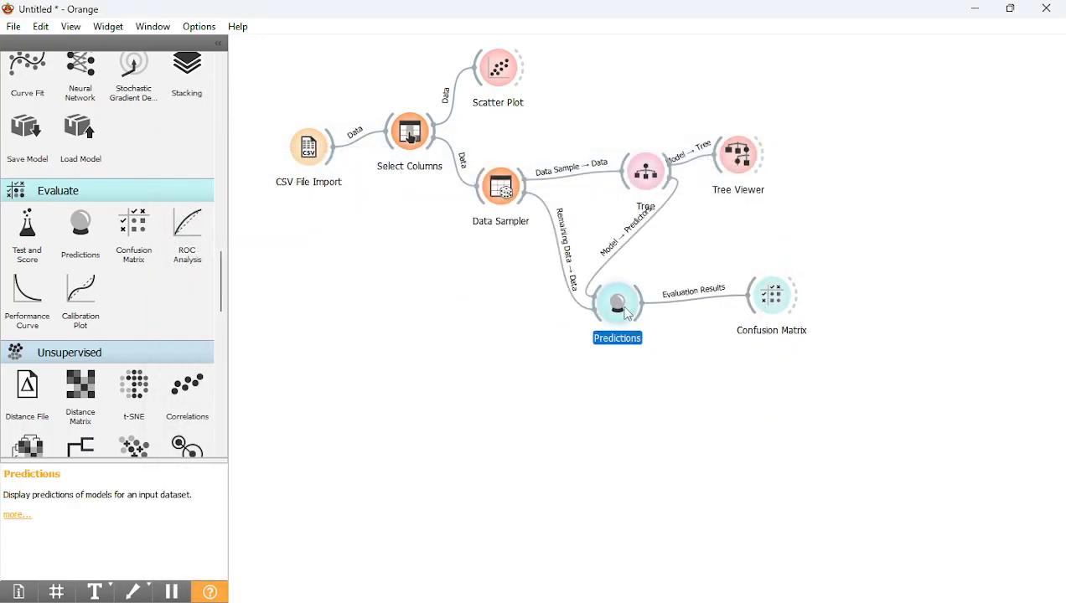
click(764, 305)
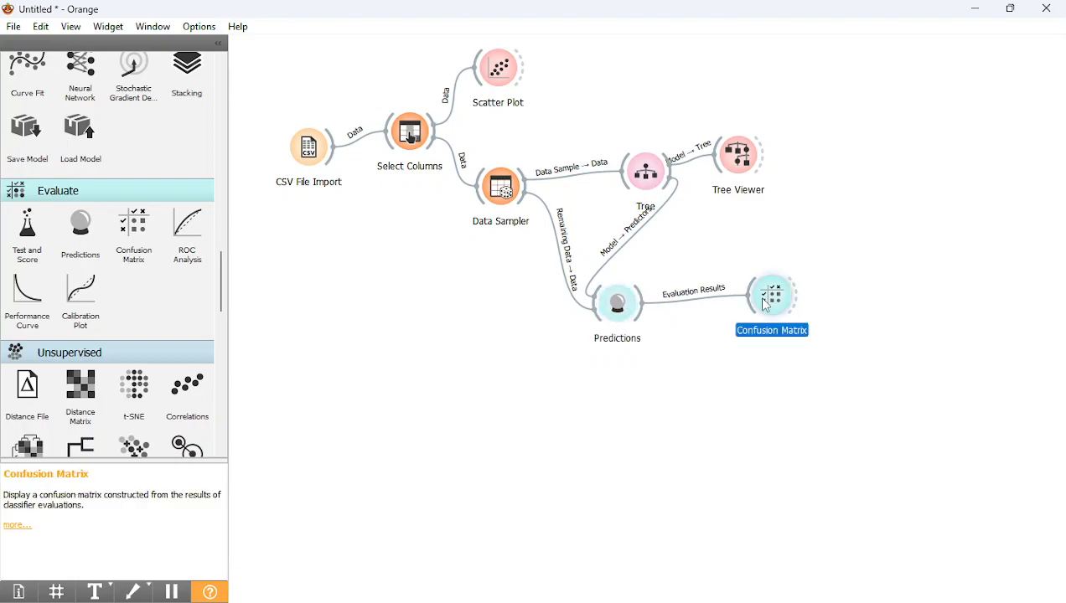
double_click(627, 310)
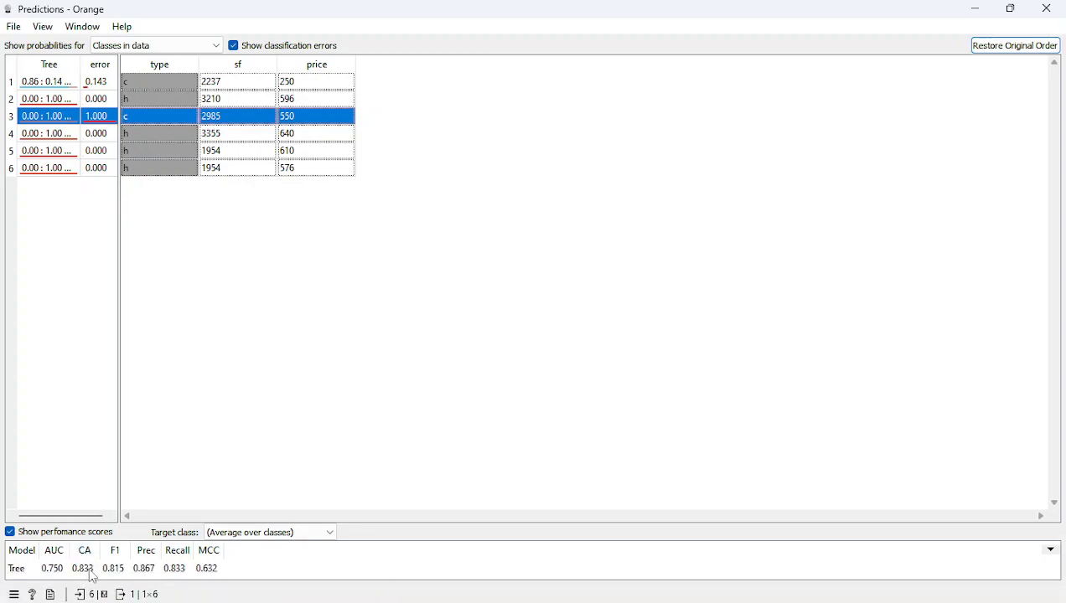
click(1048, 9)
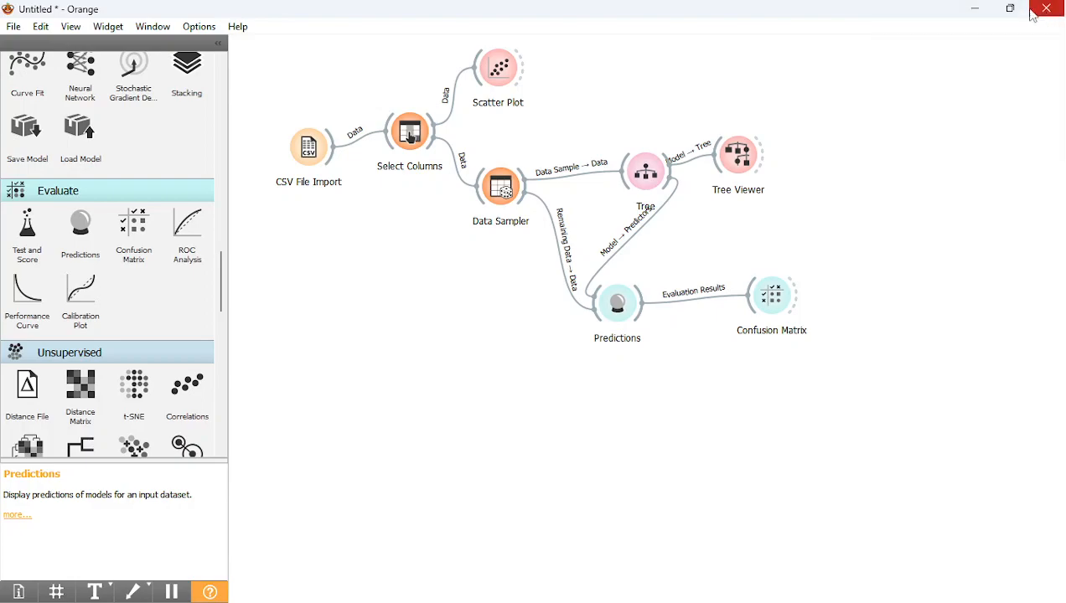
Switch to the Data Mining course modules in Canvas and browse from the decision tree exercises to Week 7 Association Analysis
click(974, 8)
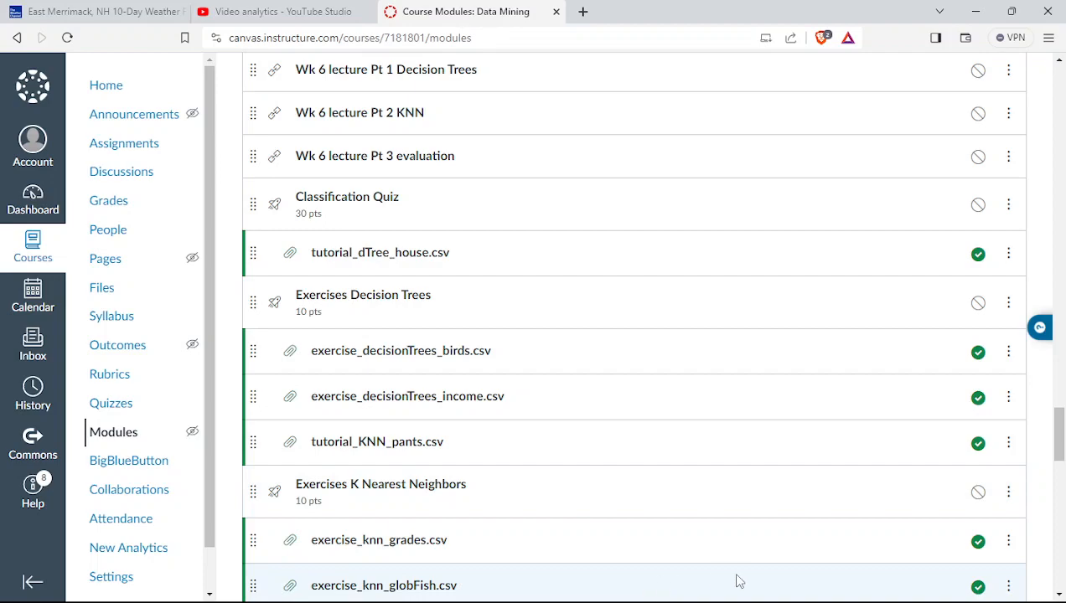
mouse_move(664, 594)
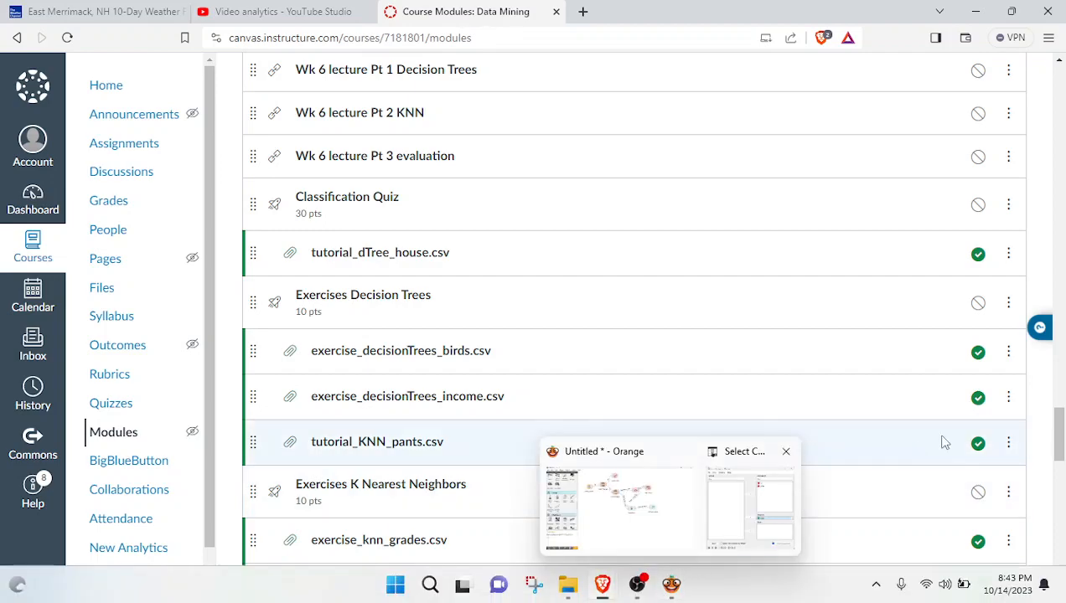
mouse_move(1061, 442)
mouse_down()
mouse_move(1061, 464)
mouse_move(1056, 427)
mouse_move(1053, 440)
mouse_up()
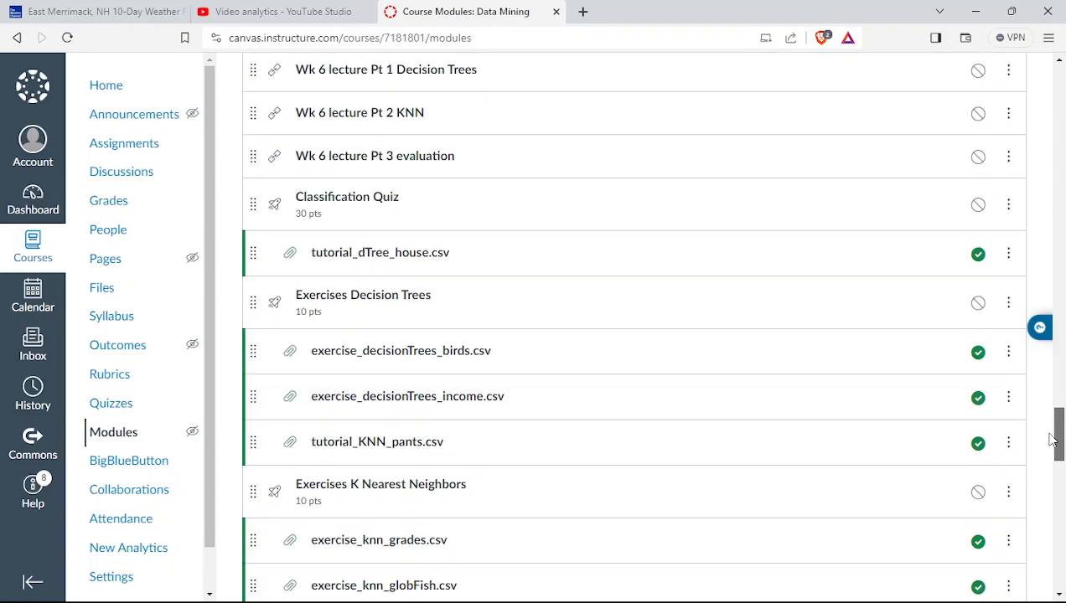
drag(1052, 440, 1001, 491)
click(640, 593)
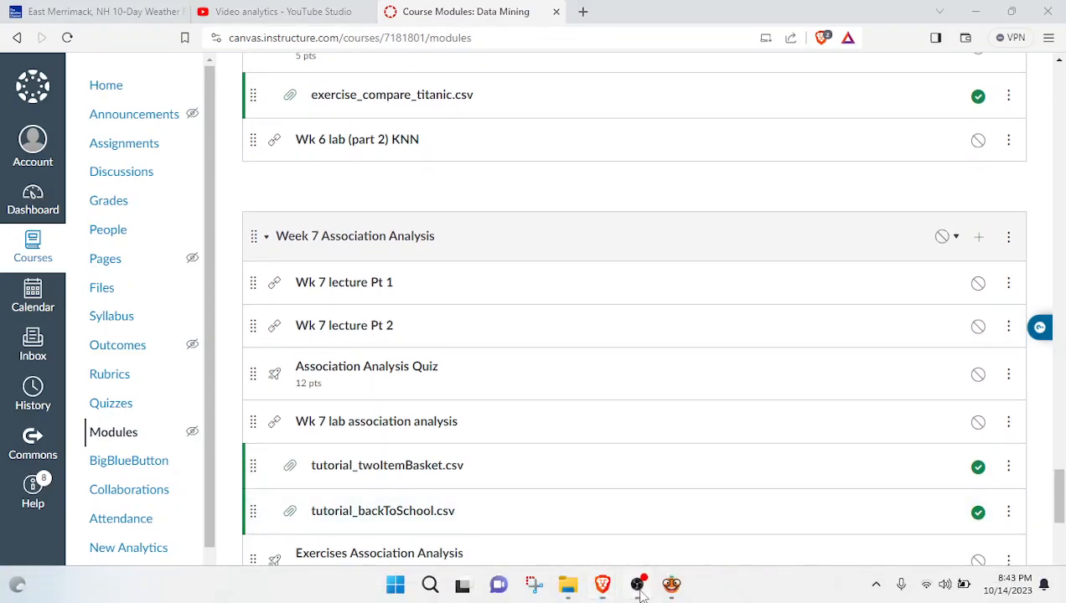